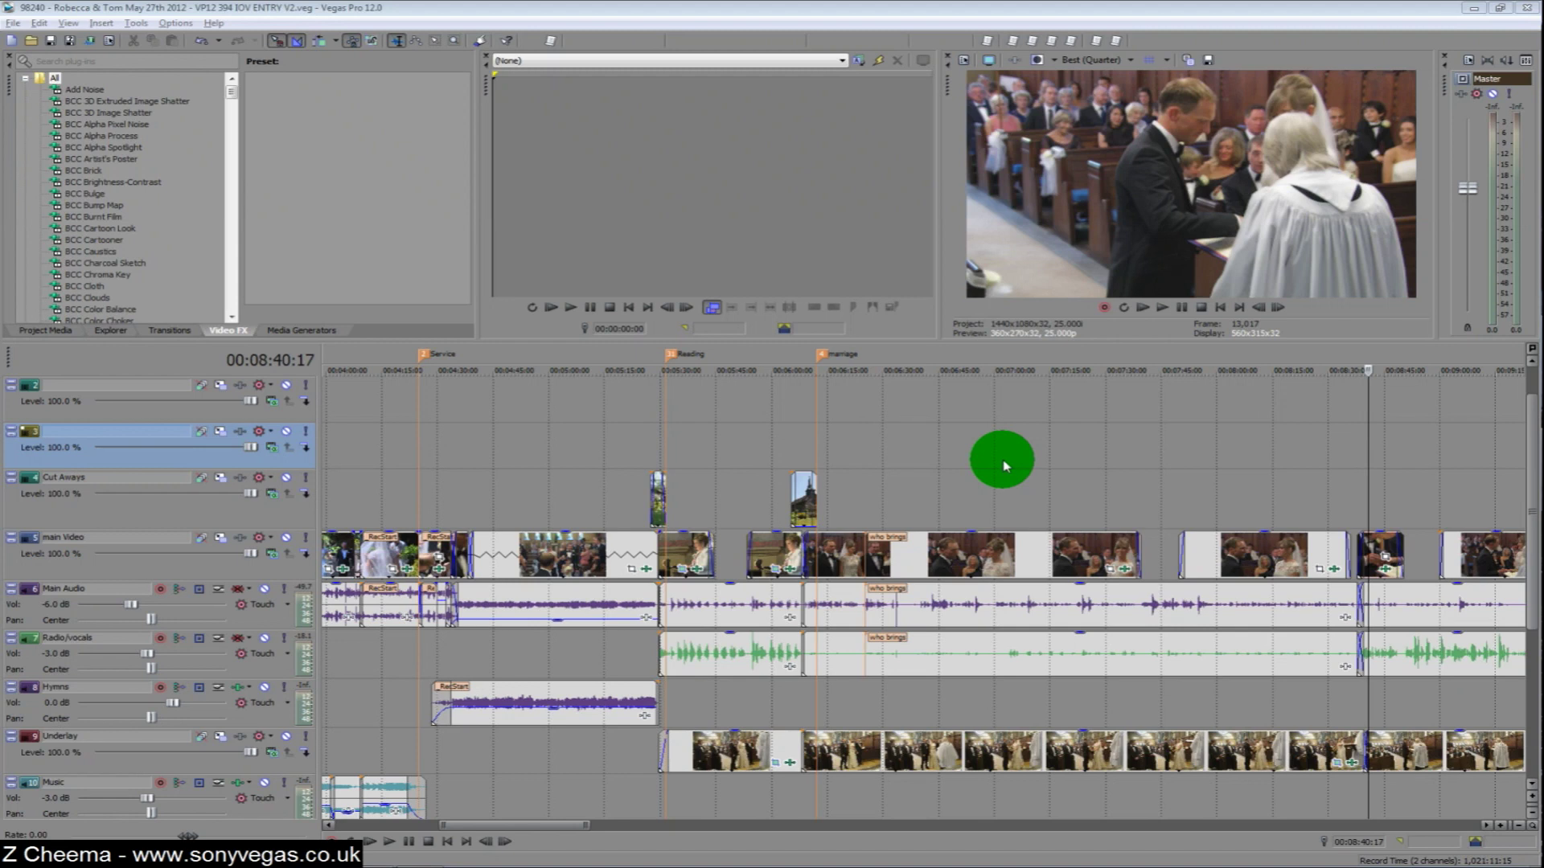
# Step: Examine the Main Audio and Radio/vocals events across the marriage section to compare their waveforms
pyautogui.click(903, 484)
pyautogui.scroll(2, 905, 489)
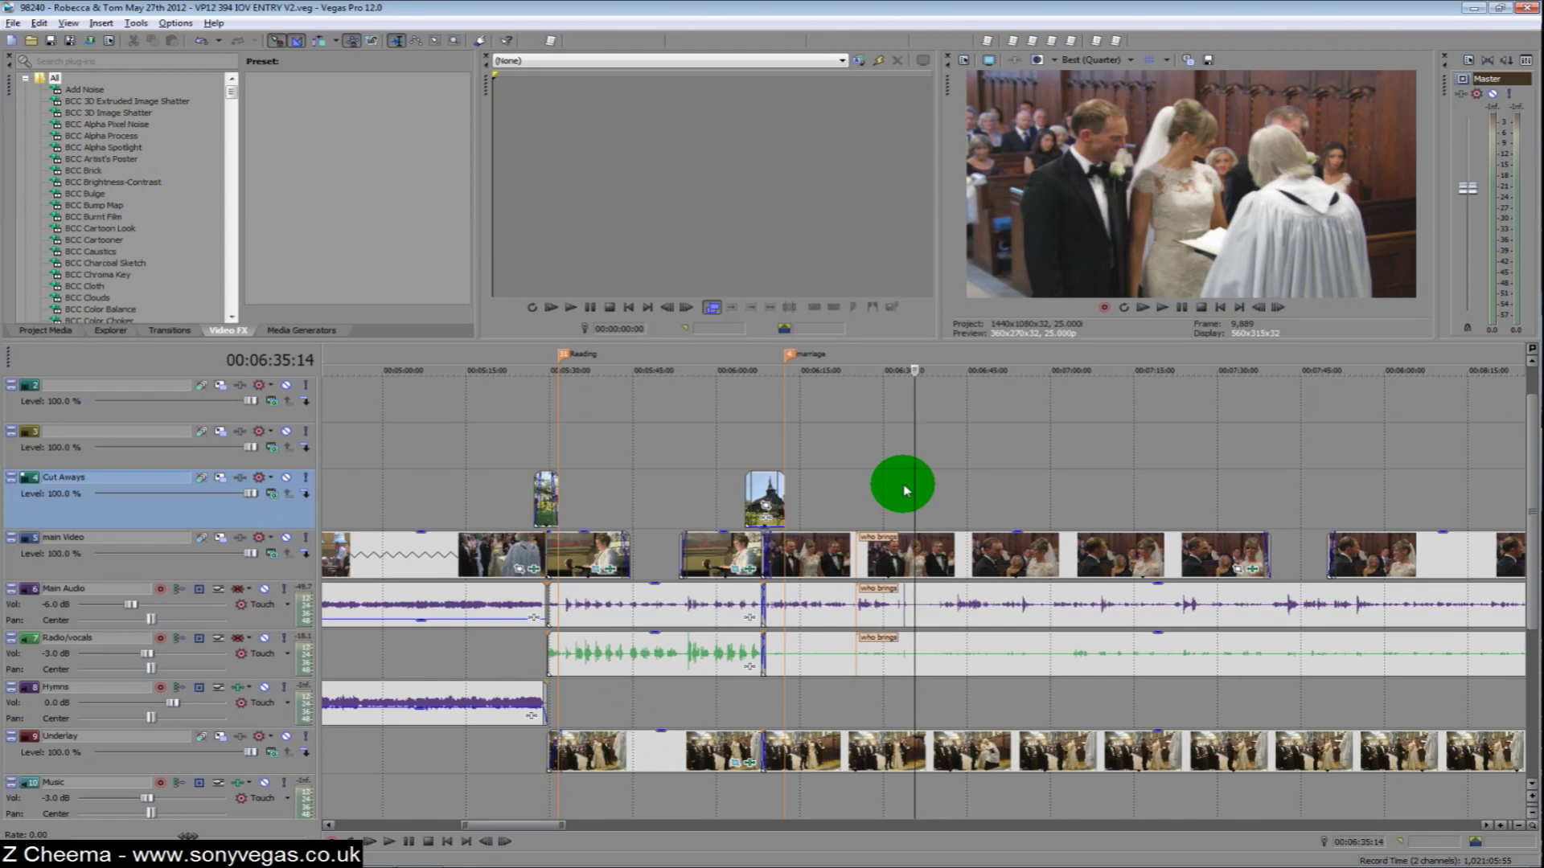
pyautogui.click(904, 491)
pyautogui.scroll(-3, 904, 490)
pyautogui.click(971, 493)
pyautogui.scroll(3, 972, 497)
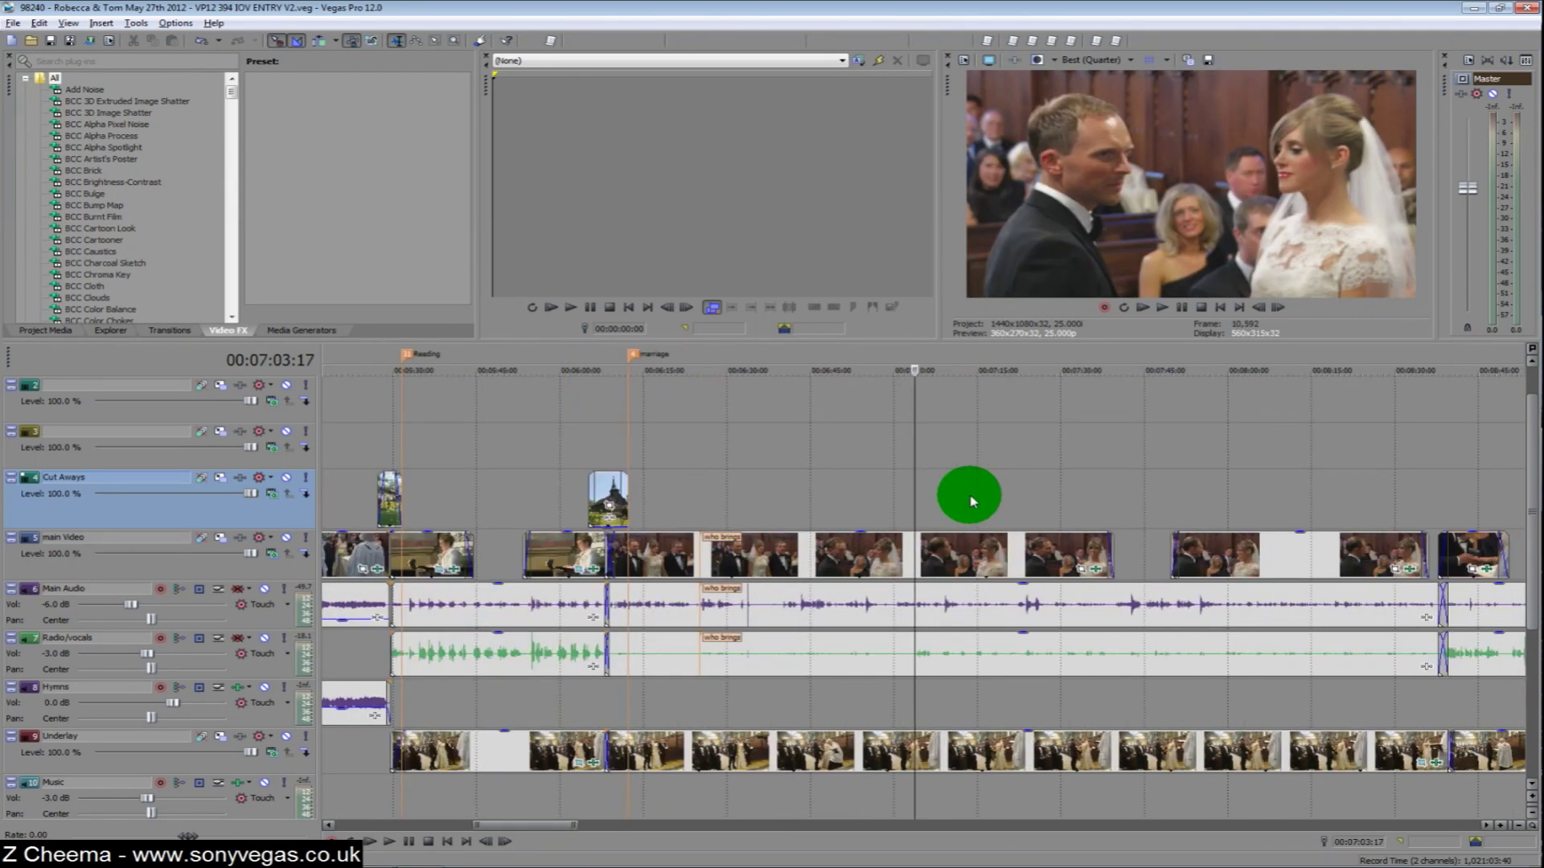
pyautogui.click(837, 617)
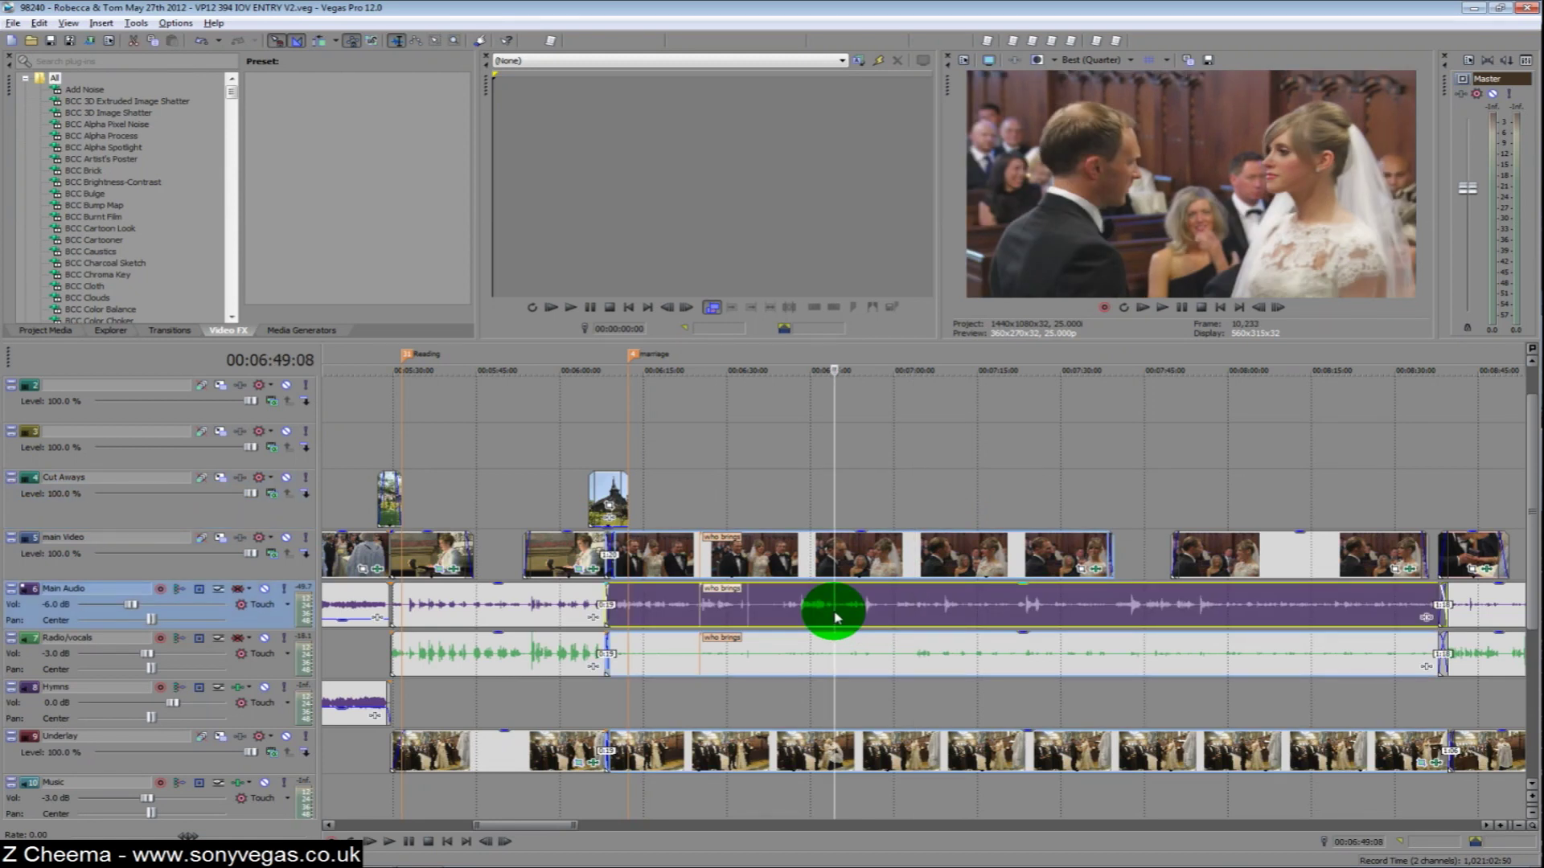
pyautogui.click(817, 655)
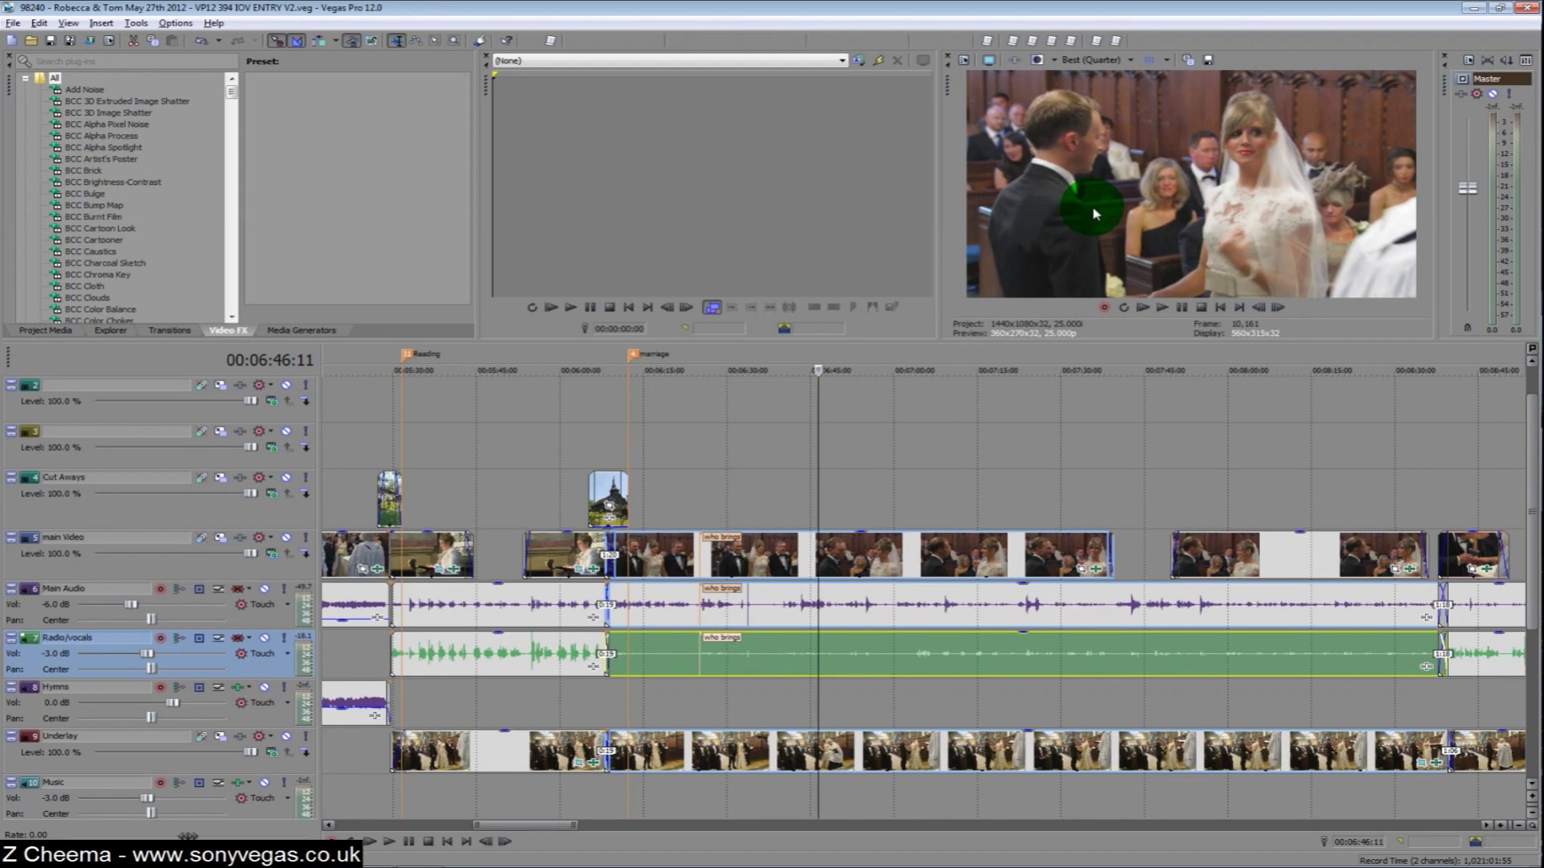
pyautogui.click(893, 653)
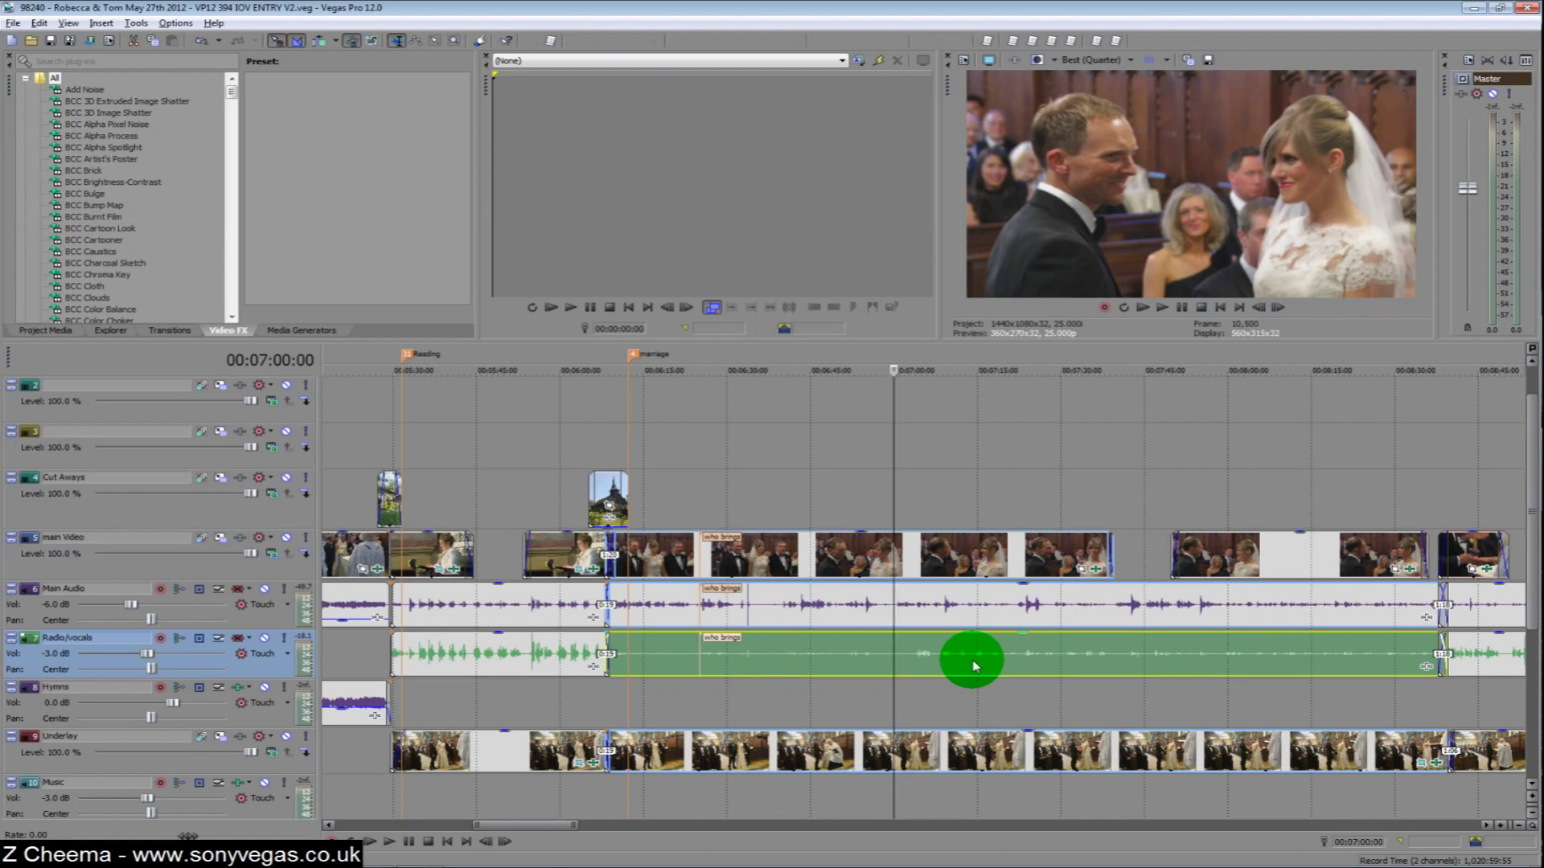
# Step: Open the marriage section's Radio/vocals event in the Trimmer at the "who brings" marker
pyautogui.click(696, 651)
pyautogui.scroll(3, 698, 658)
pyautogui.scroll(1, 913, 661)
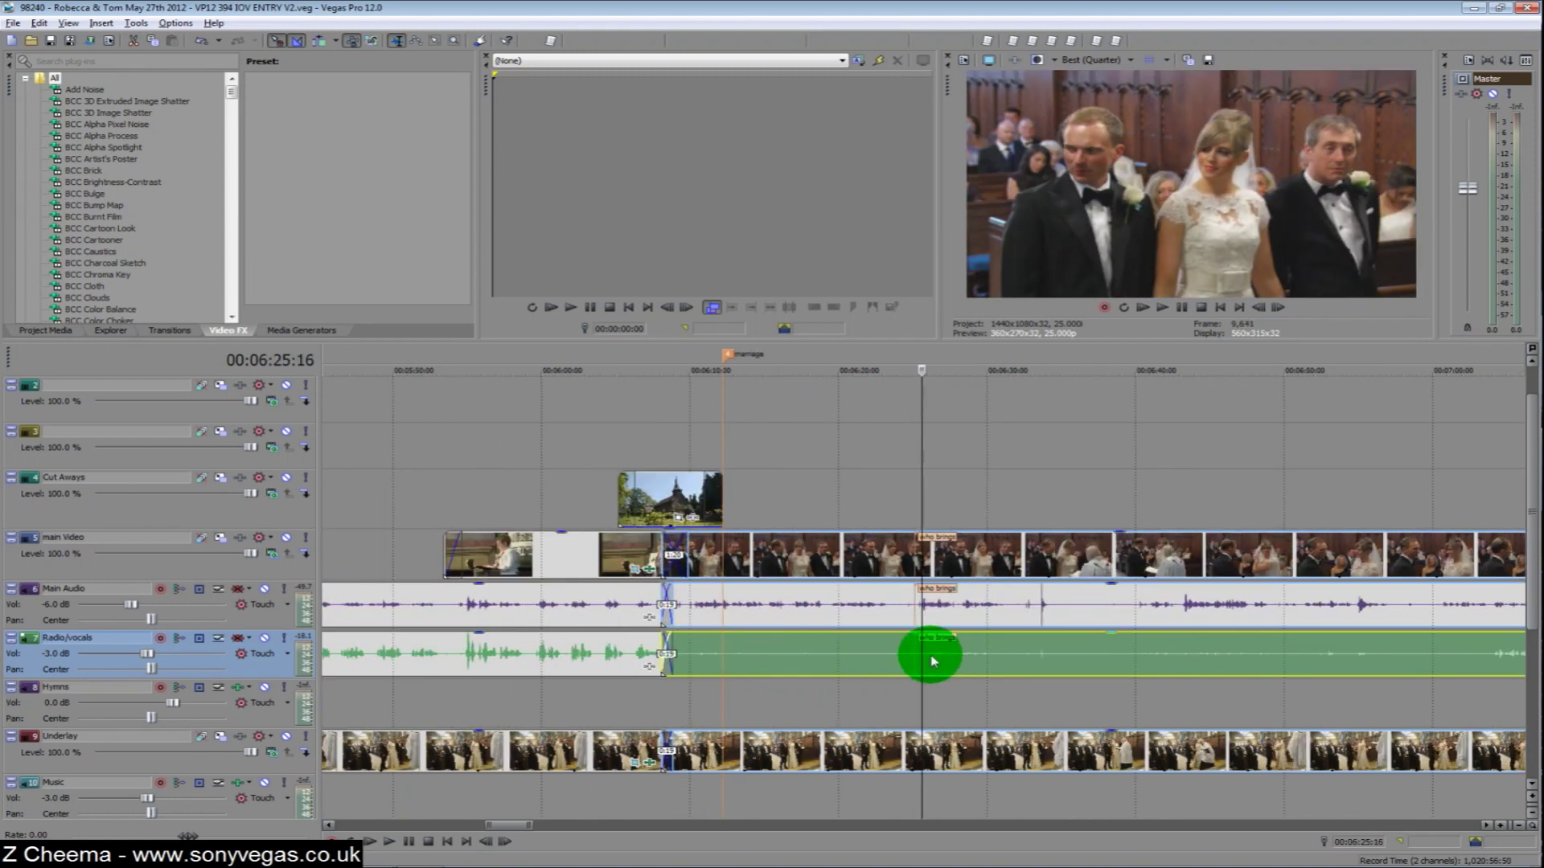
pyautogui.click(914, 661)
pyautogui.rightClick(945, 659)
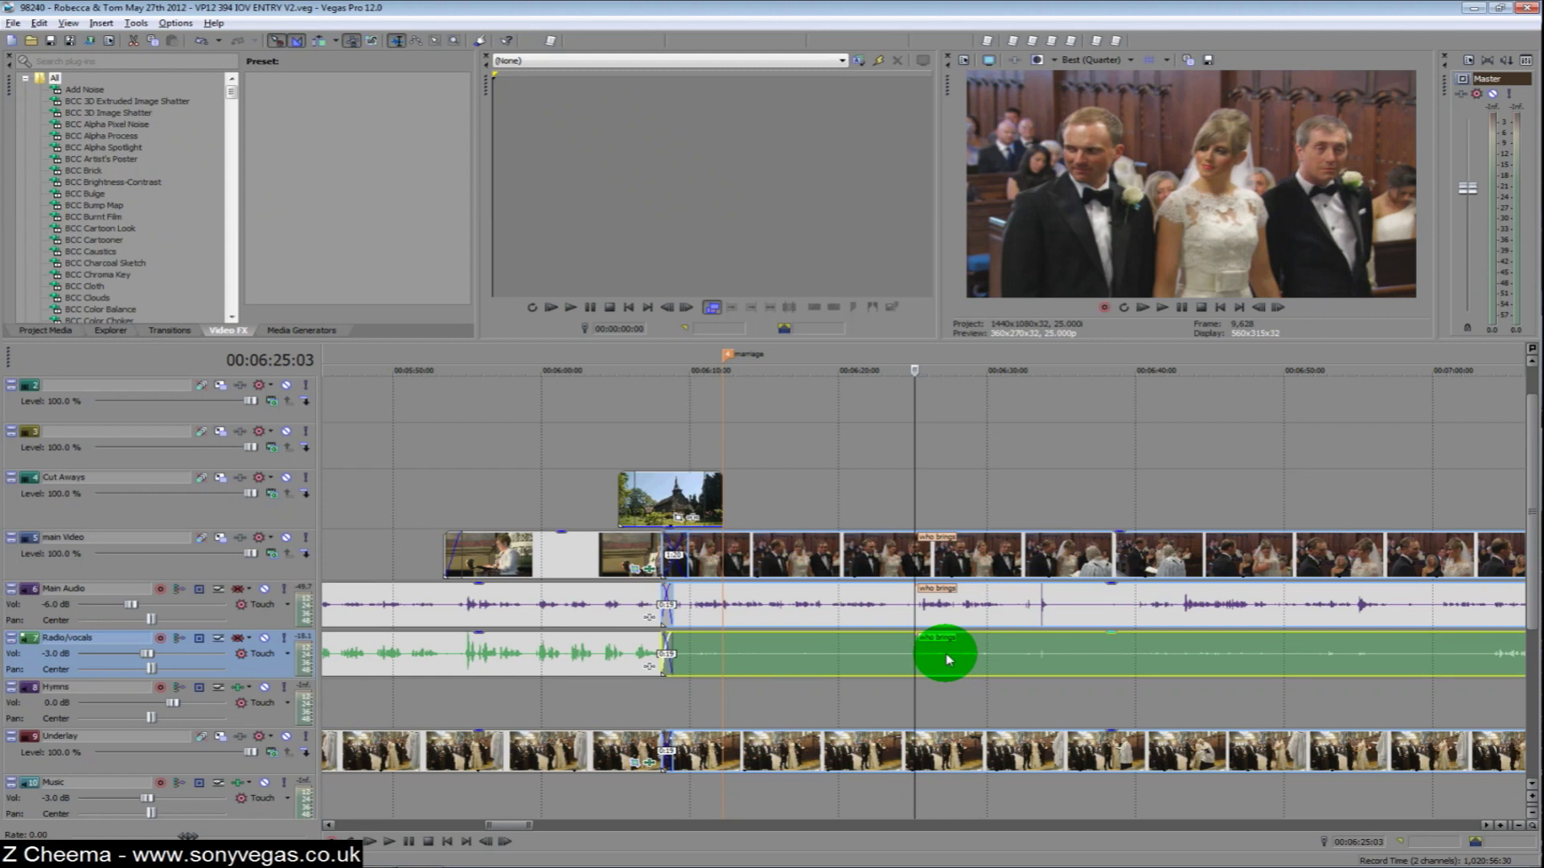
pyautogui.click(1014, 206)
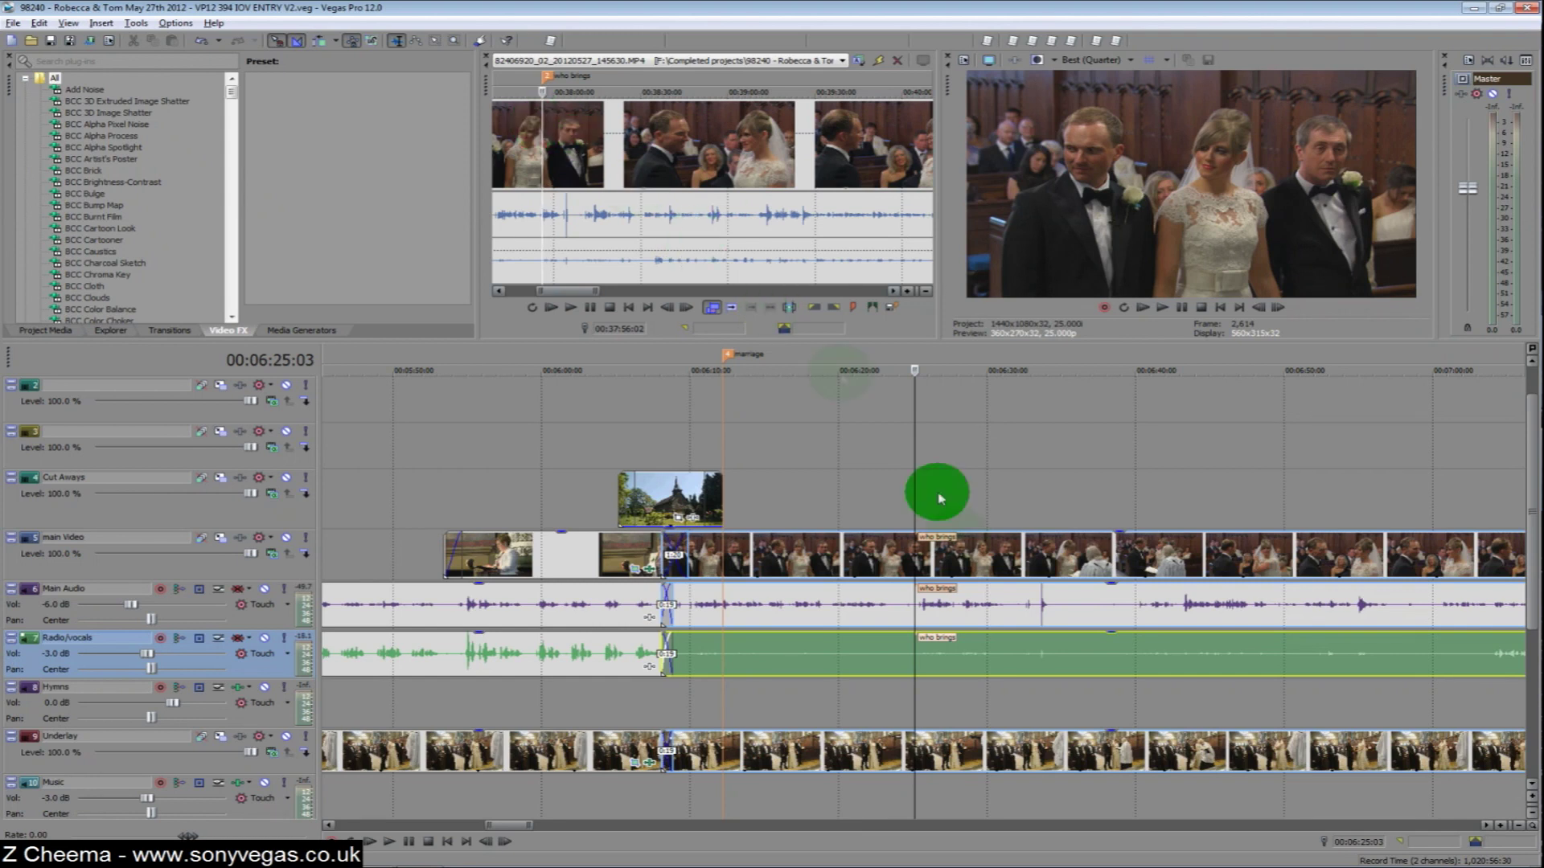
# Step: Turn on the Normalize switch for the Radio/vocals event in the marriage section
pyautogui.click(957, 655)
pyautogui.scroll(-3, 959, 658)
pyautogui.scroll(-2, 959, 658)
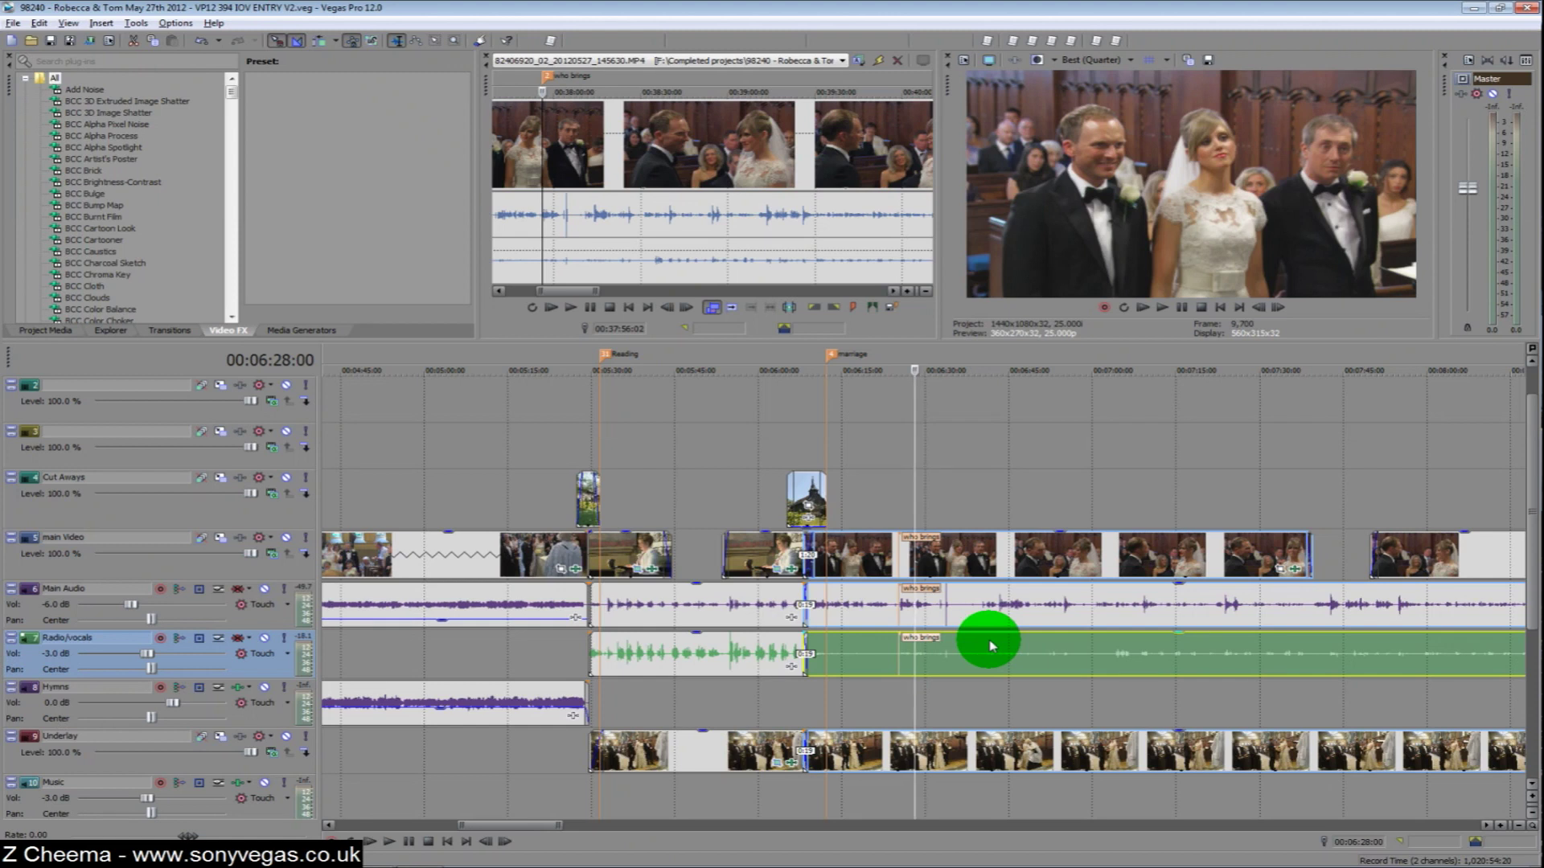
pyautogui.scroll(-3, 989, 649)
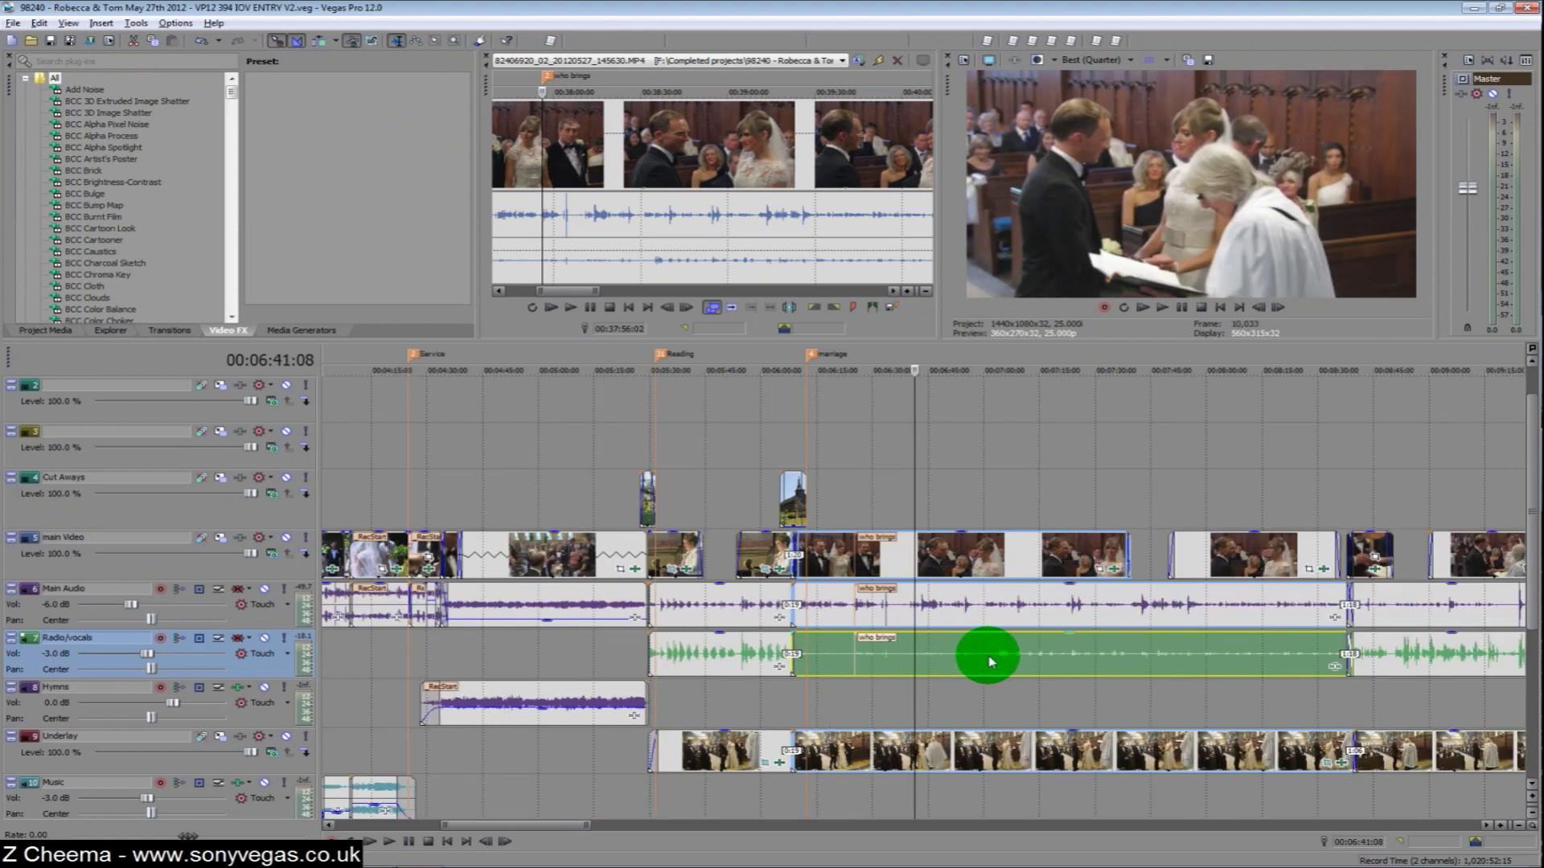
pyautogui.rightClick(985, 660)
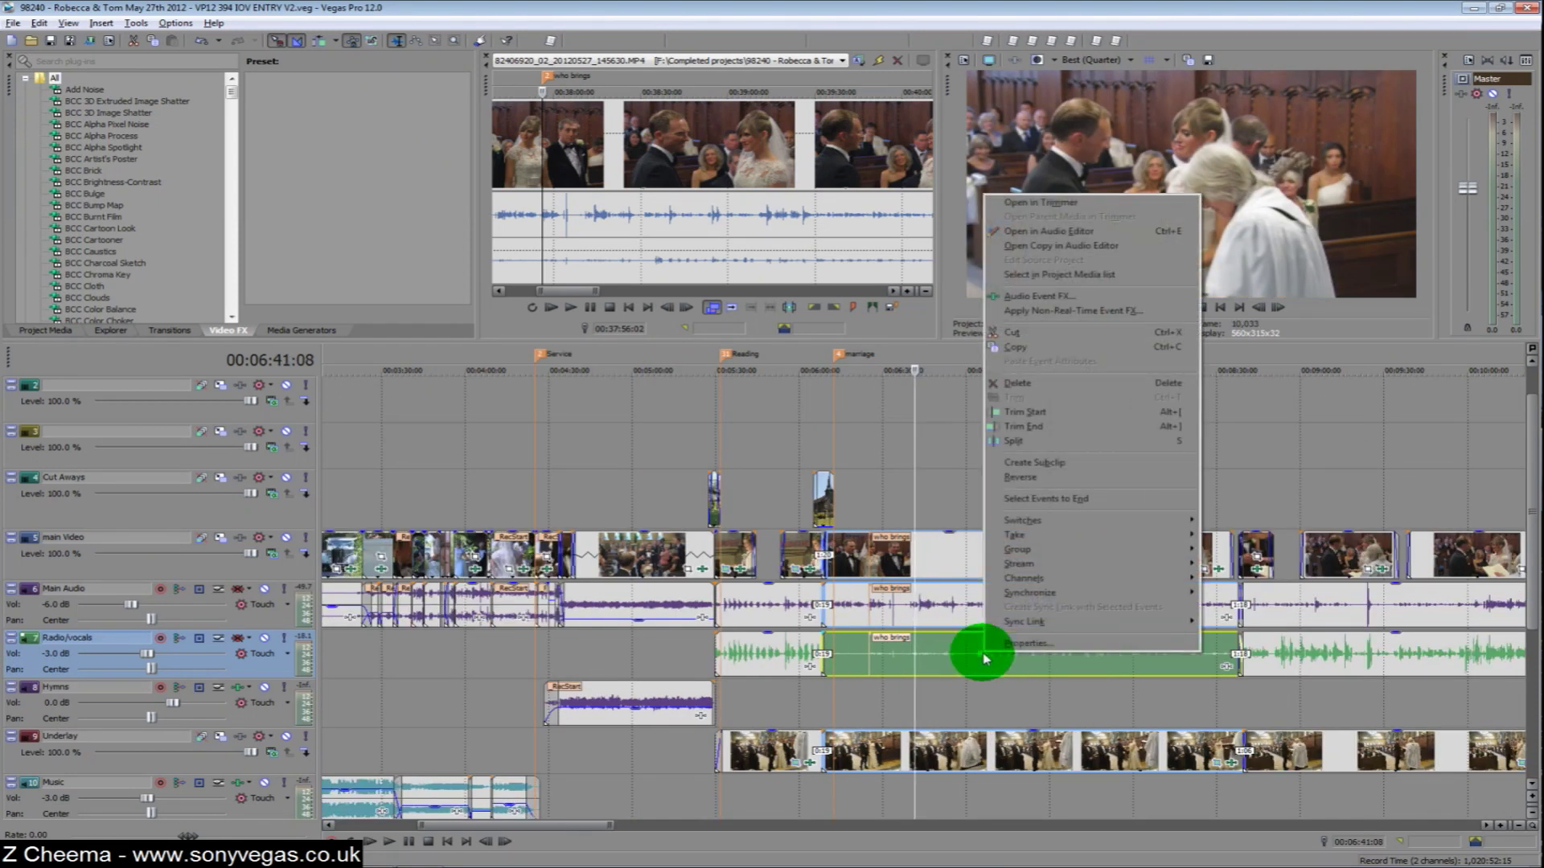
pyautogui.moveTo(1113, 521)
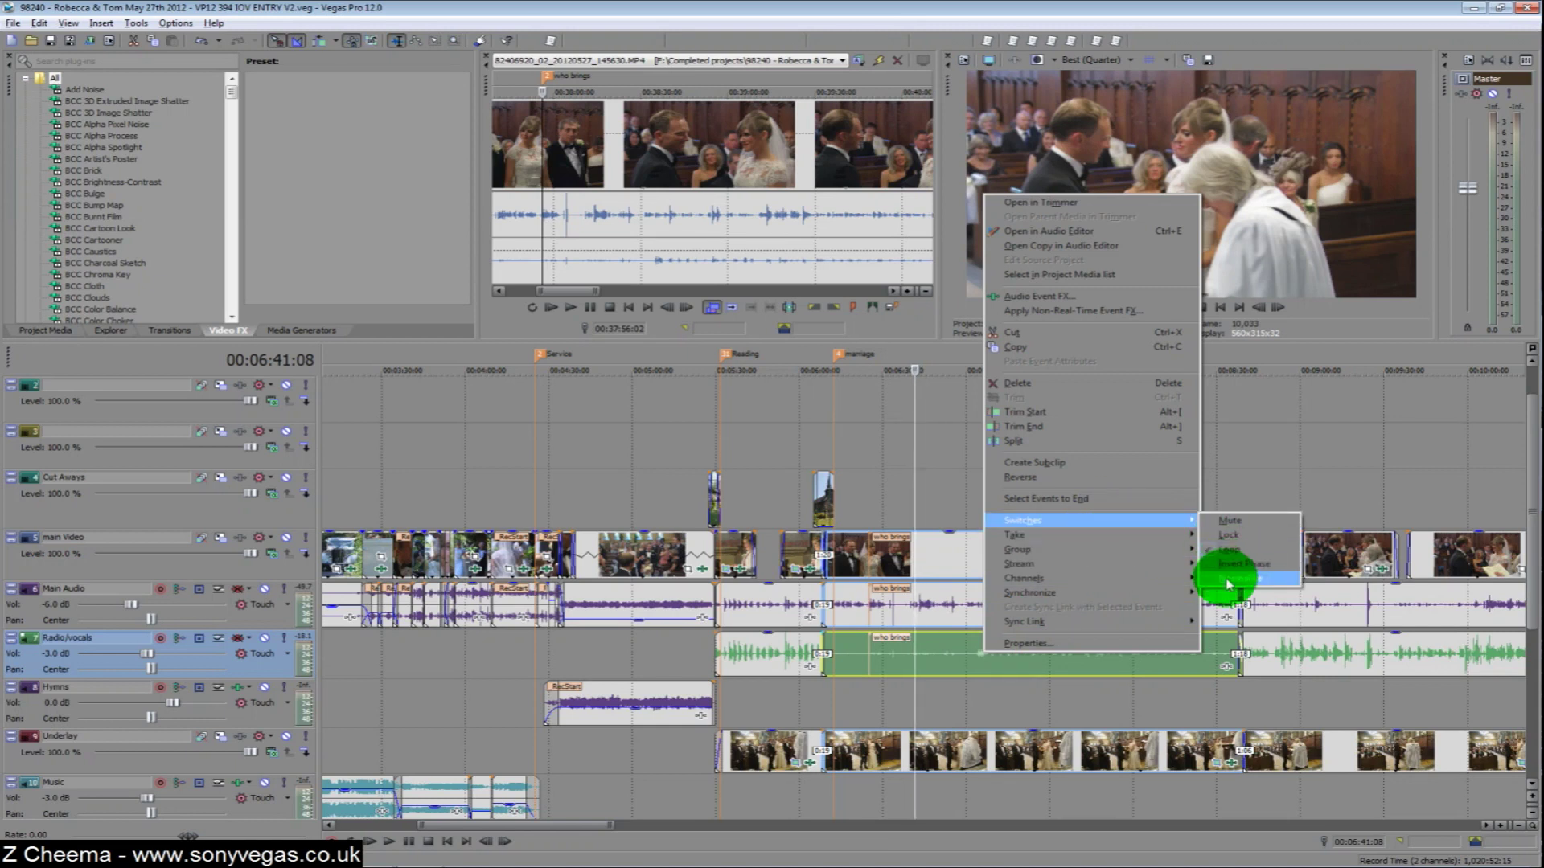
pyautogui.click(1228, 580)
# Step: Play the normalized Radio/vocals event from about 00:06:41 to check its level
pyautogui.click(944, 659)
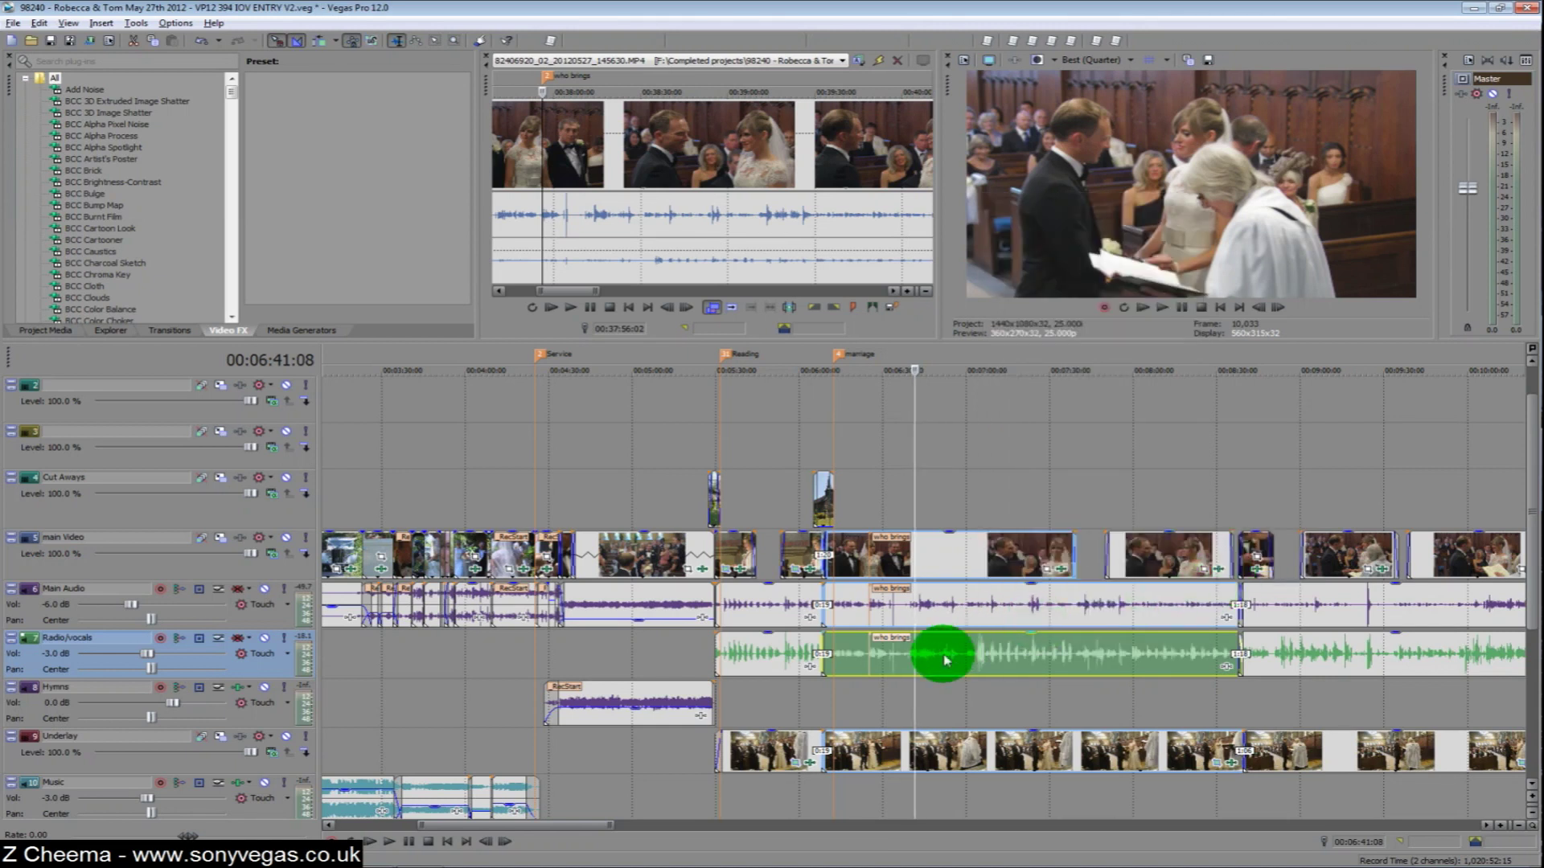
pyautogui.press('space')
pyautogui.scroll(2, 924, 661)
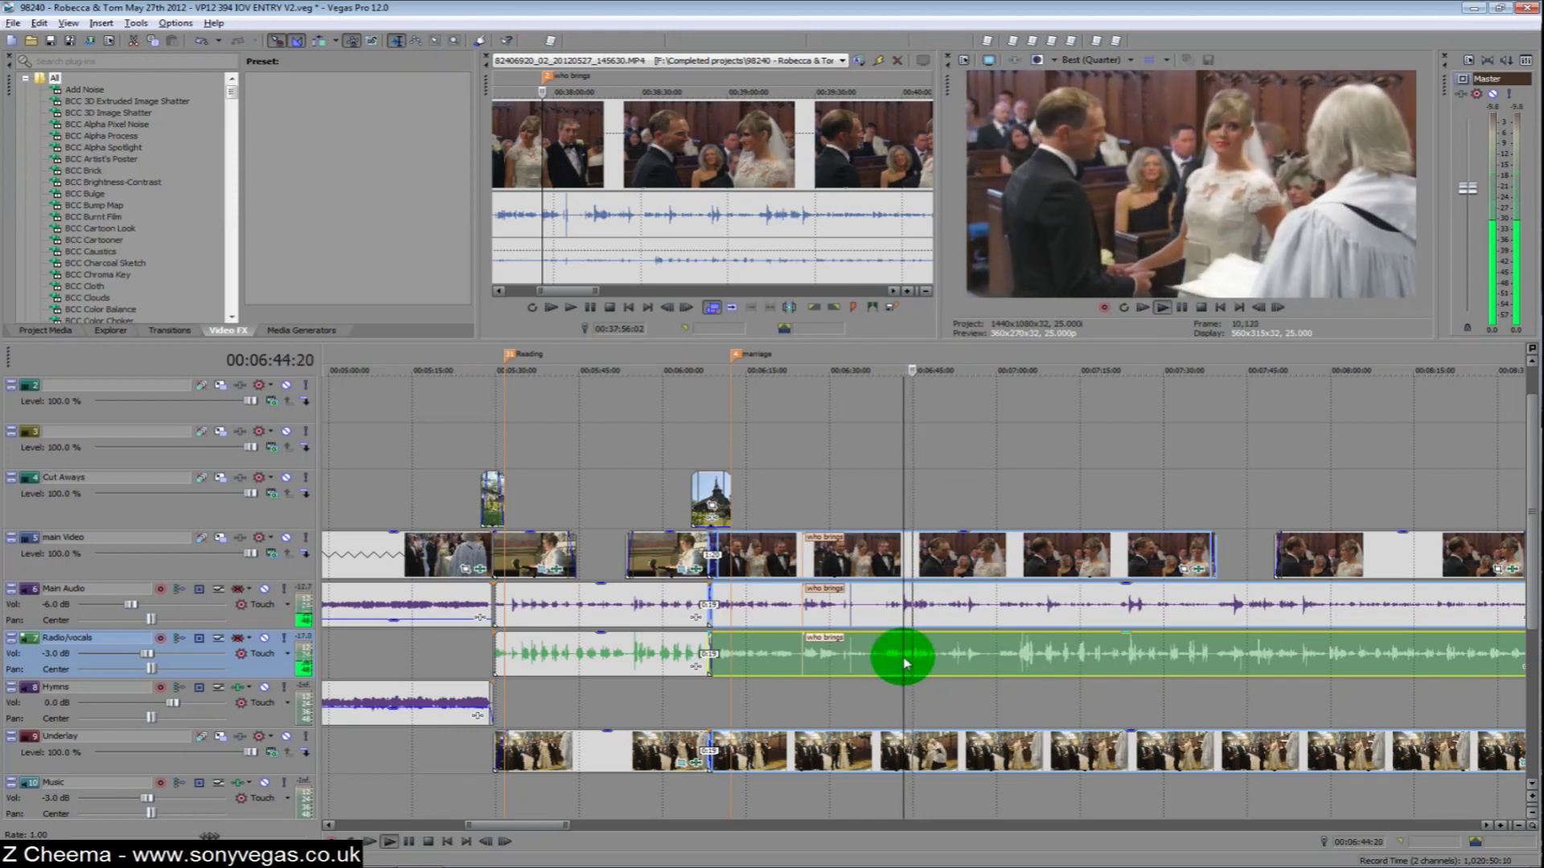
pyautogui.press('Return')
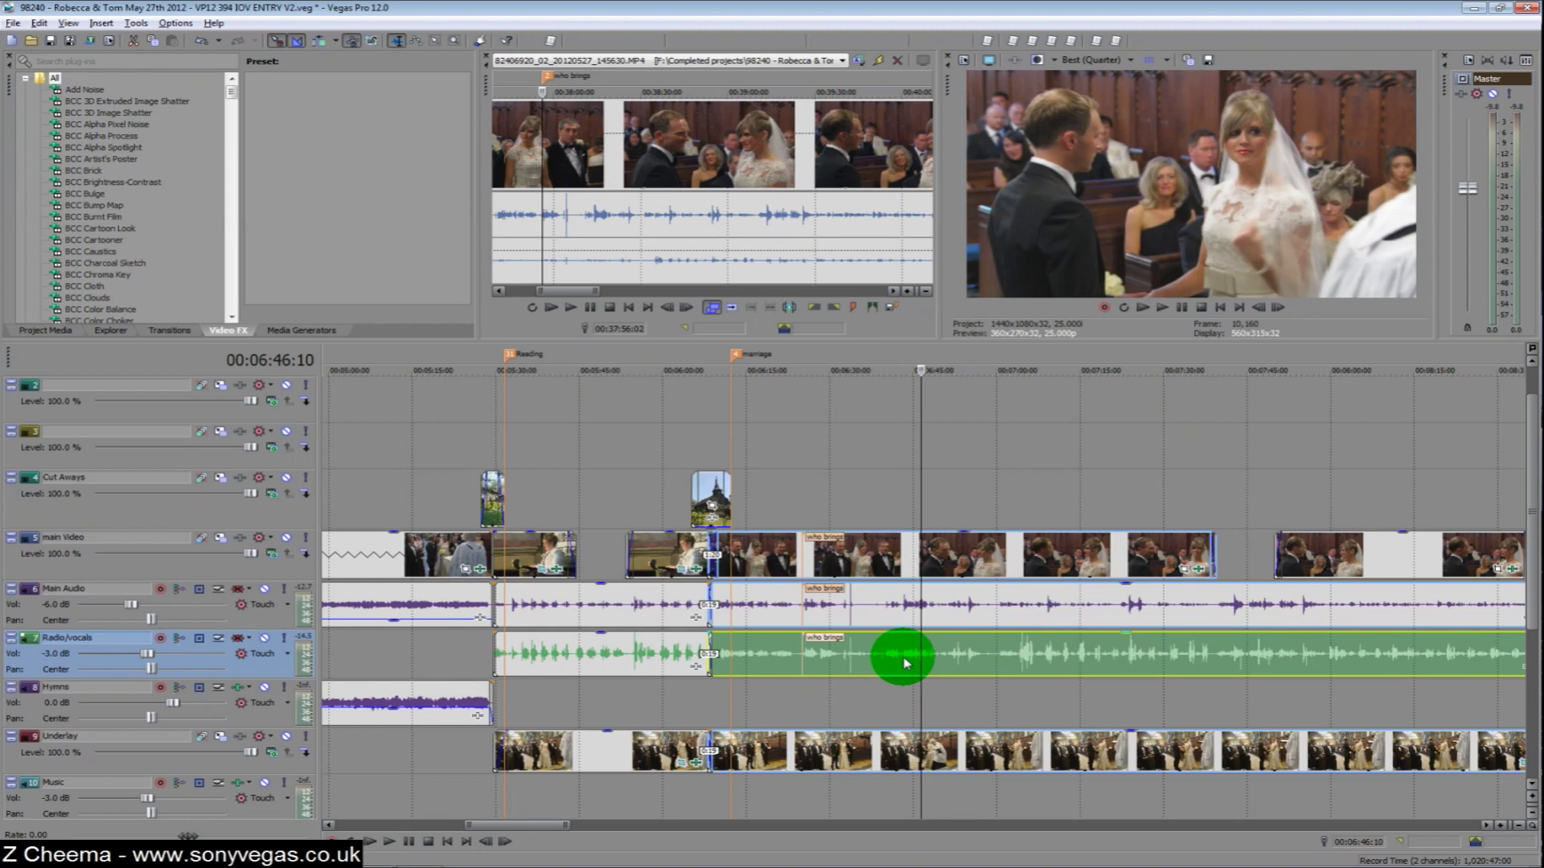
# Step: Turn off the Normalize switch for the Main Audio event in the marriage section
pyautogui.scroll(2, 906, 664)
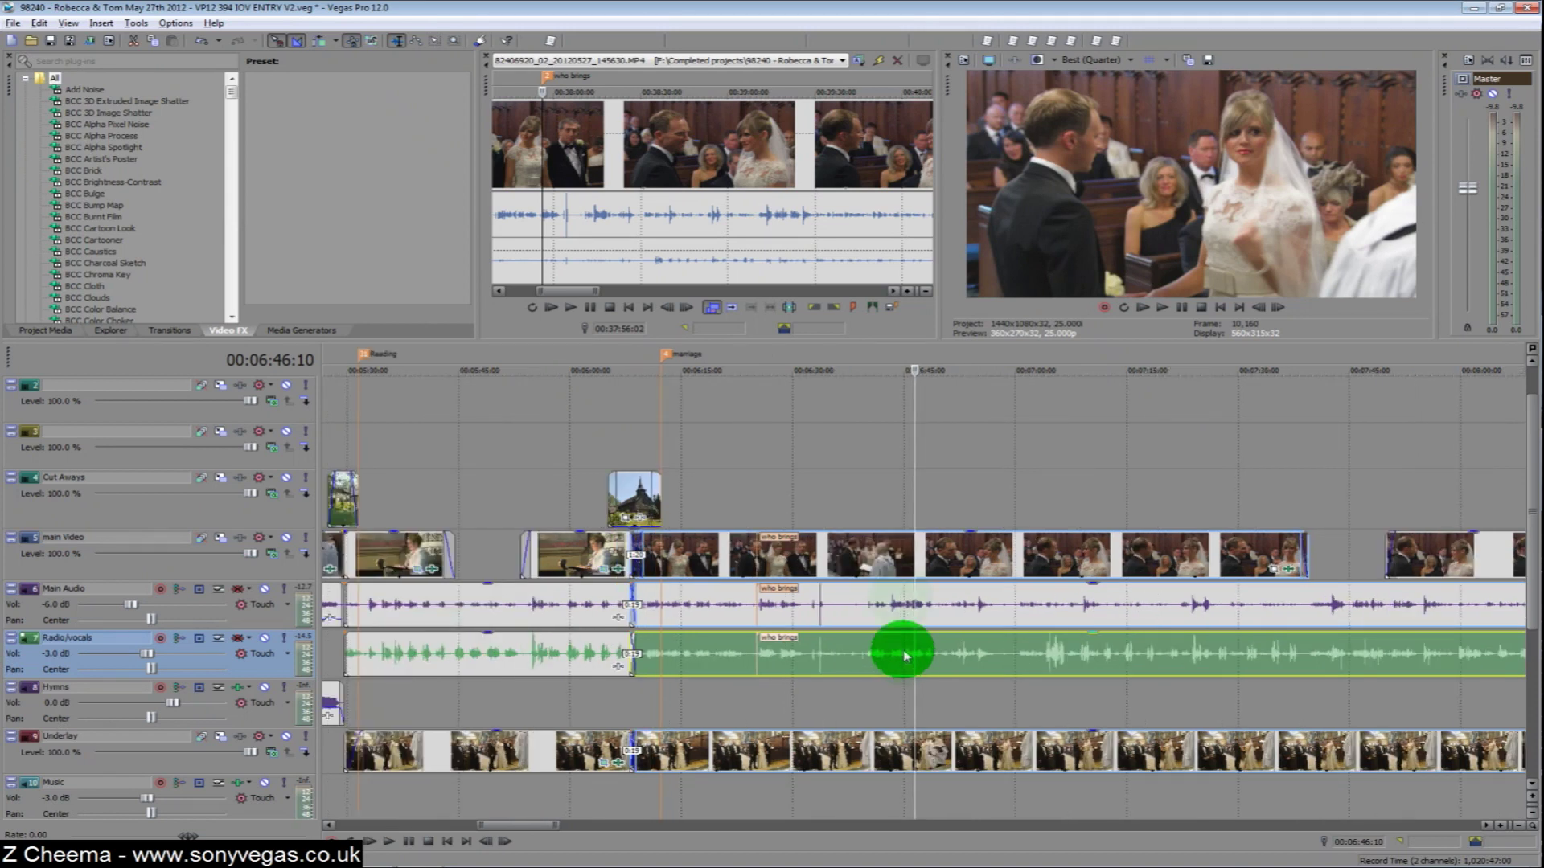
pyautogui.click(869, 605)
pyautogui.scroll(2, 868, 605)
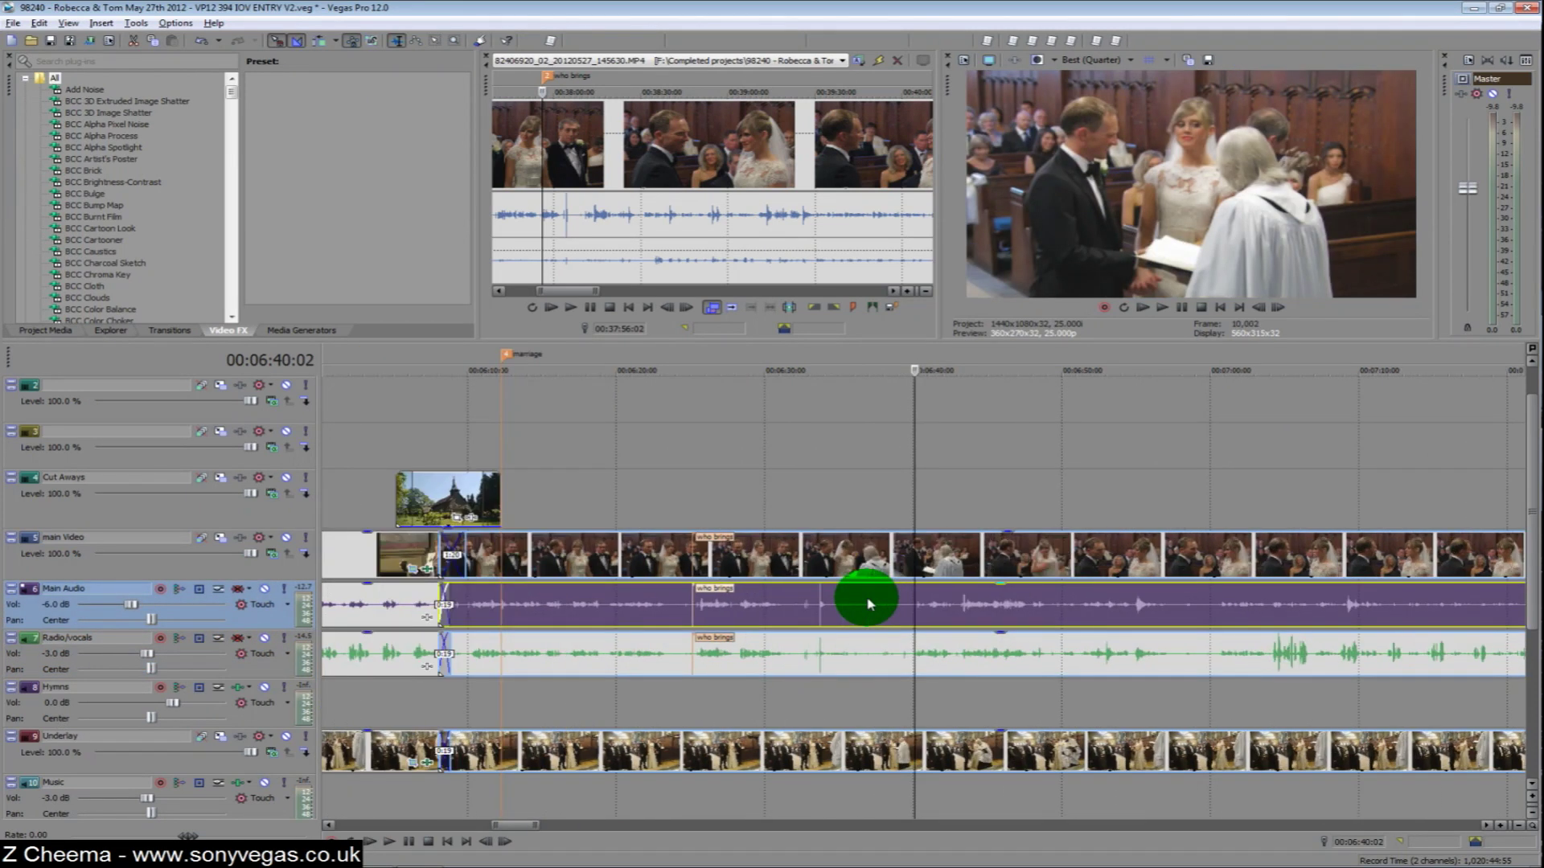
pyautogui.rightClick(868, 605)
pyautogui.moveTo(985, 471)
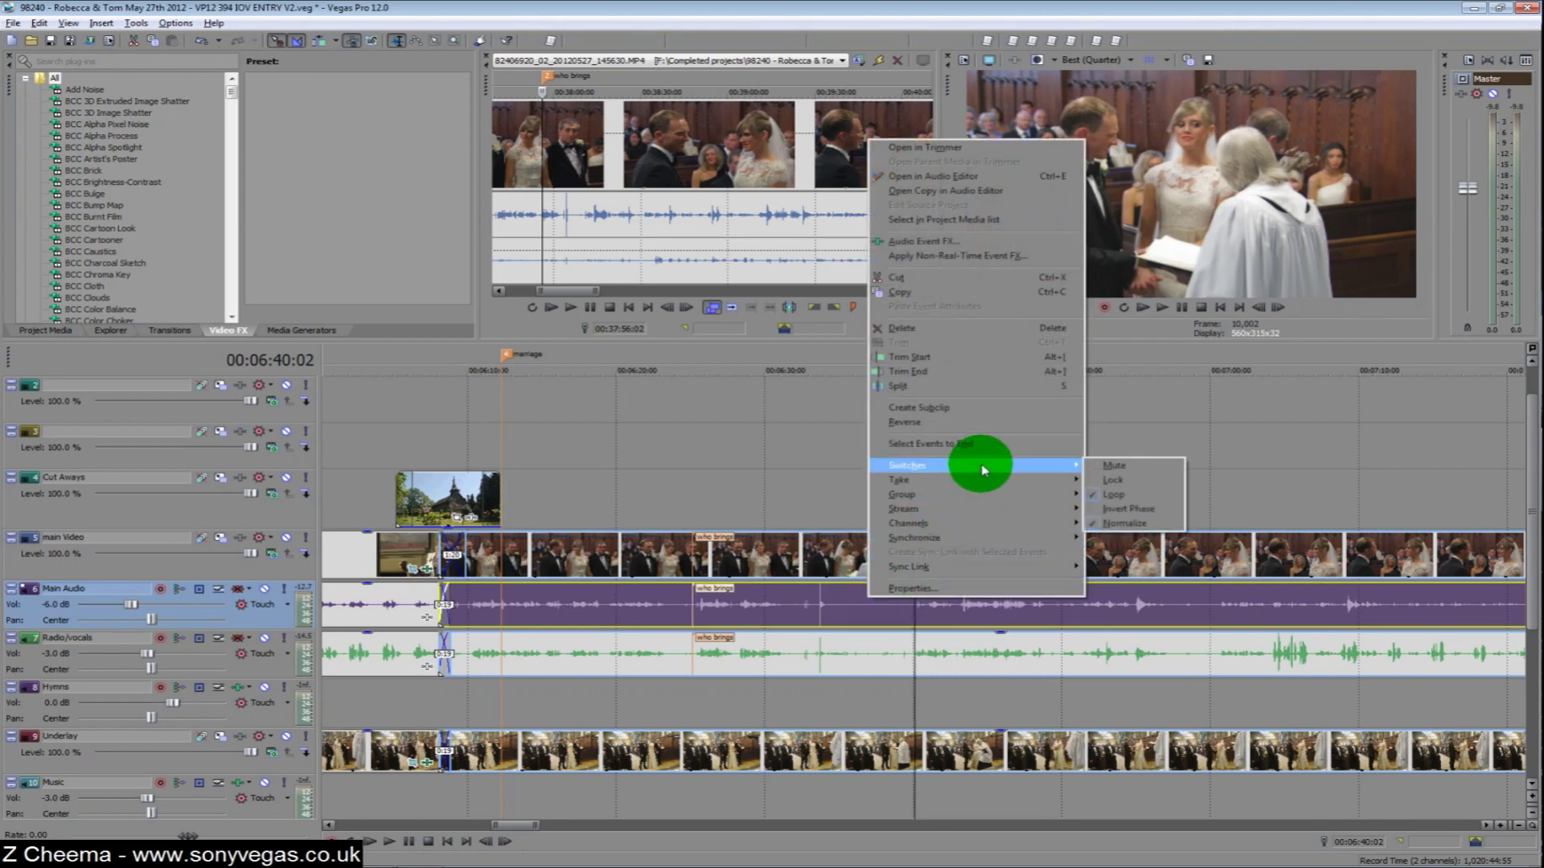
pyautogui.click(1118, 526)
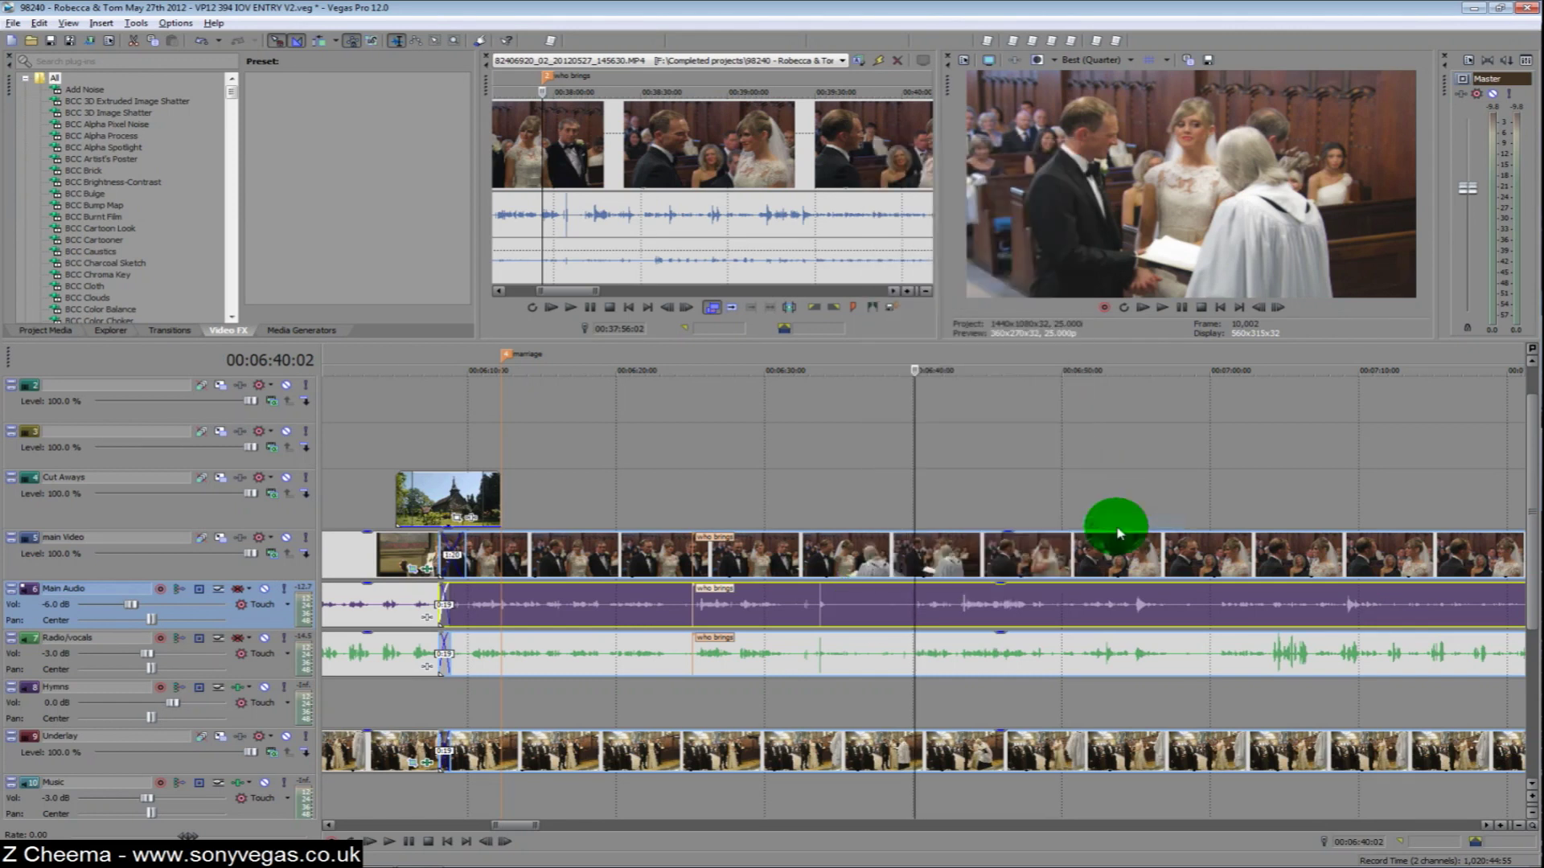
# Step: Toggle Normalize on and off again for the Main Audio event to compare its waveform
pyautogui.click(1001, 607)
pyautogui.rightClick(1001, 607)
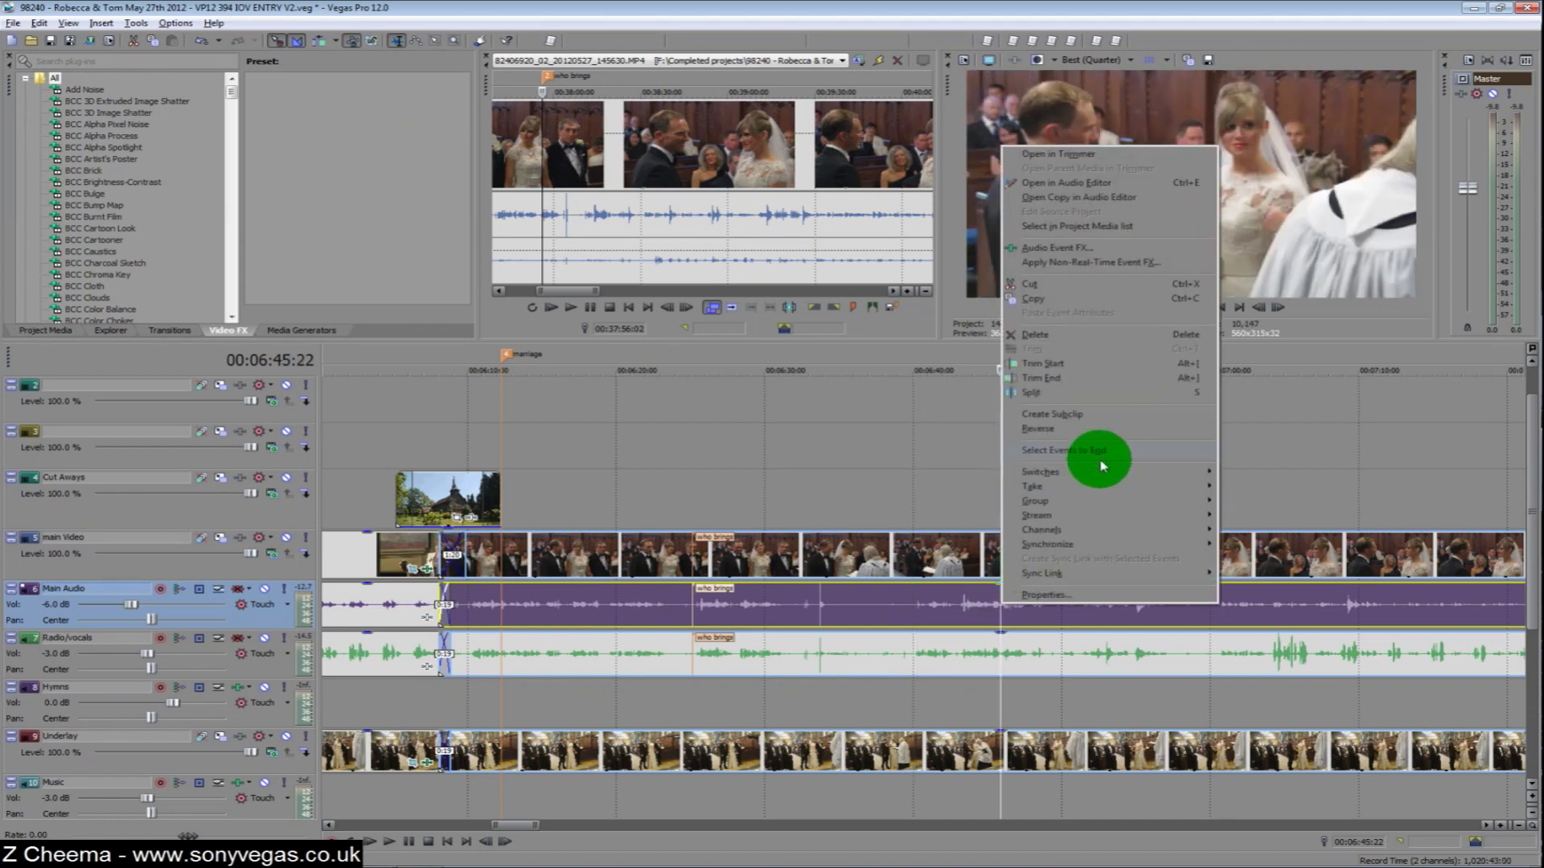
pyautogui.click(1243, 530)
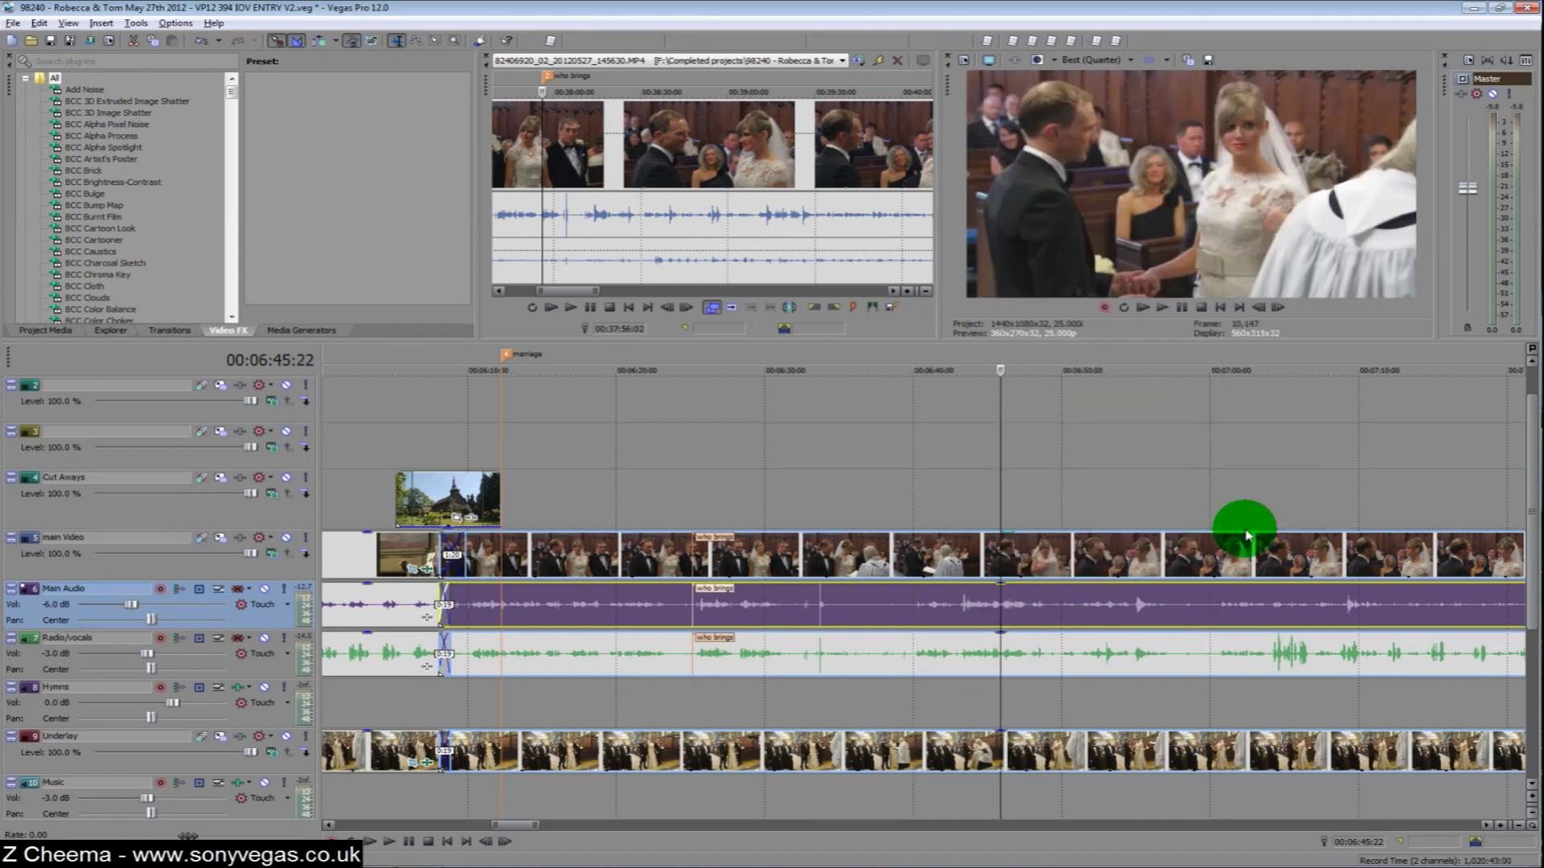
pyautogui.click(1019, 608)
pyautogui.rightClick(1019, 607)
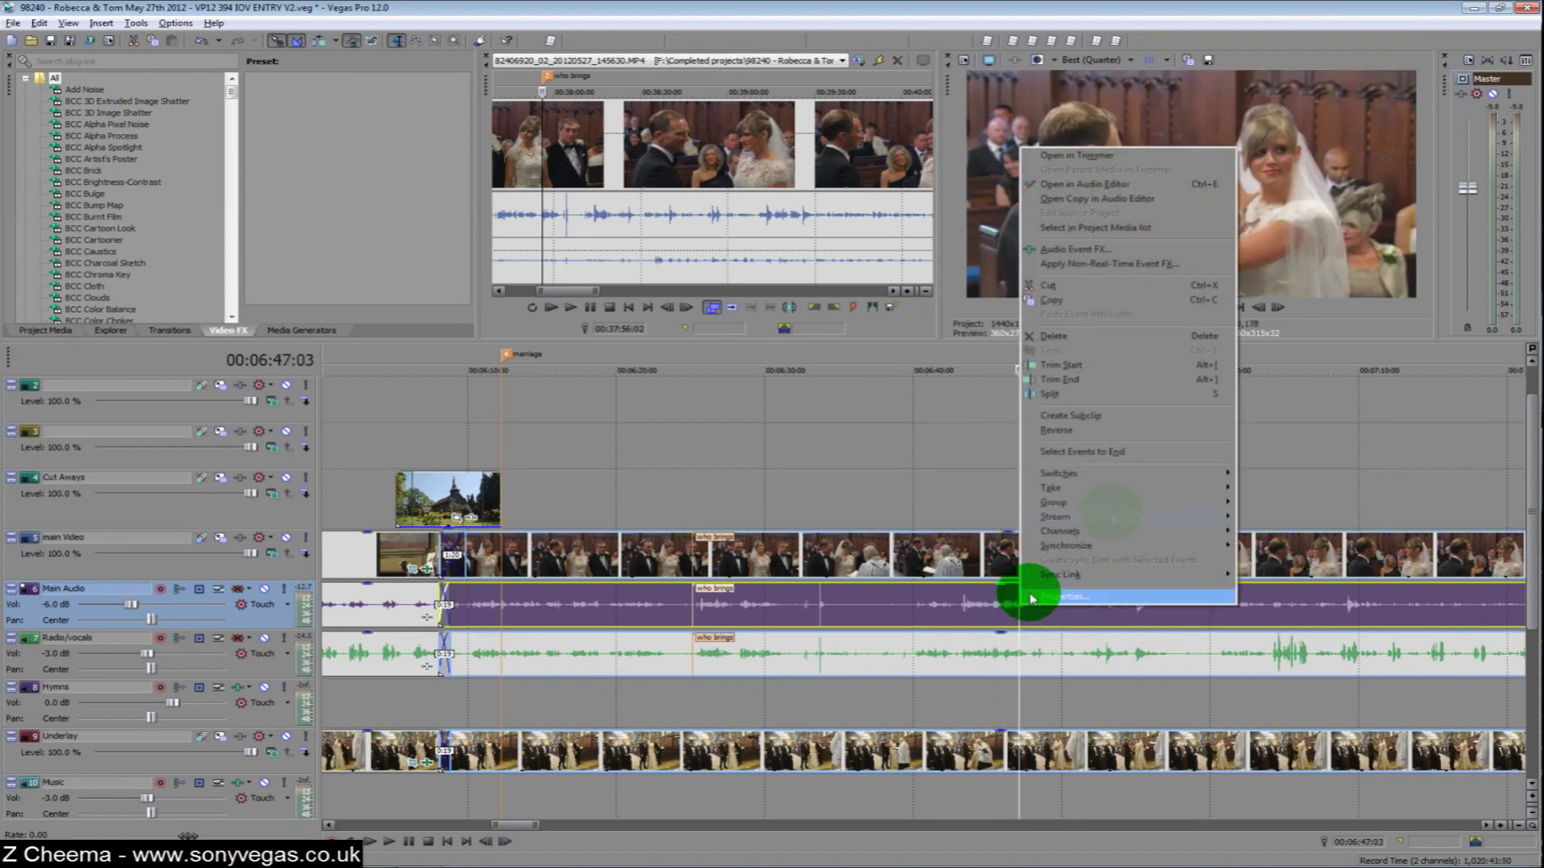
pyautogui.moveTo(1137, 473)
pyautogui.click(1304, 531)
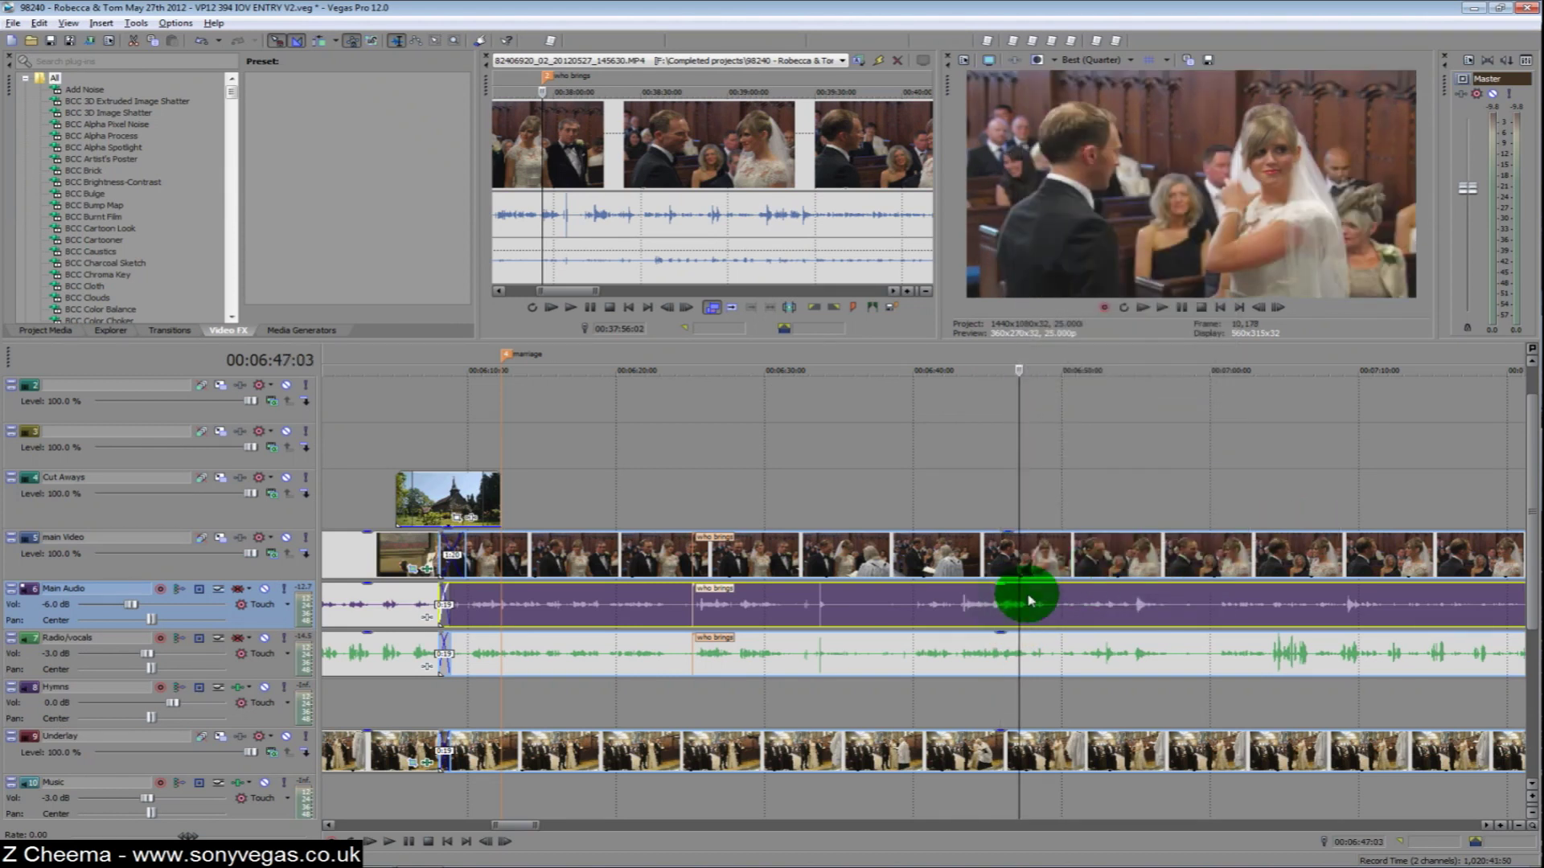
# Step: Play the short audio spike in the Main Audio event near 00:06:33
pyautogui.click(824, 620)
pyautogui.scroll(3, 825, 620)
pyautogui.scroll(5, 822, 620)
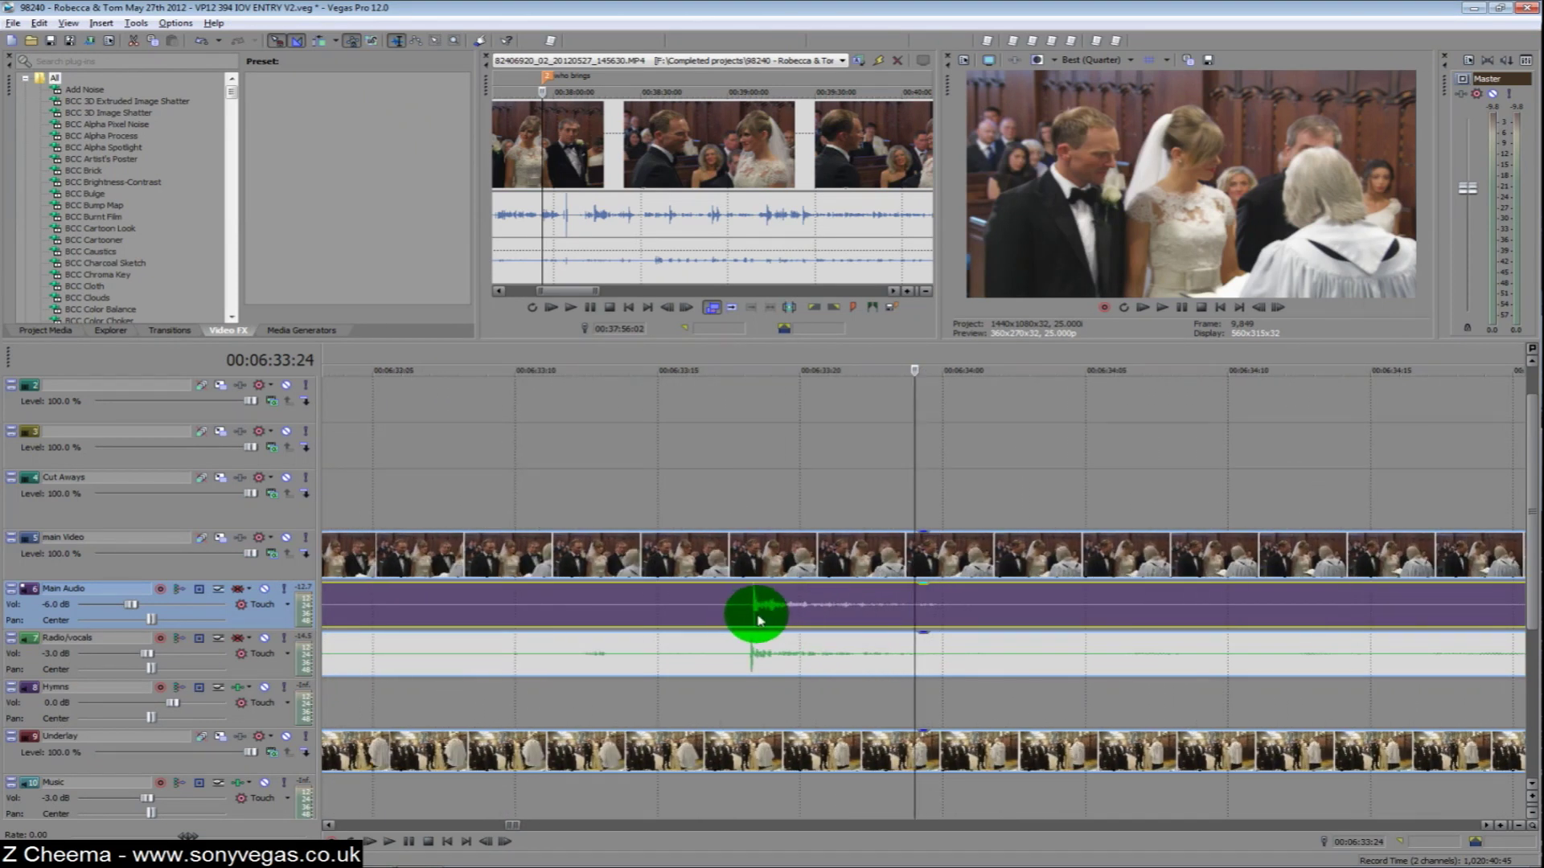
pyautogui.click(661, 607)
pyautogui.press('space')
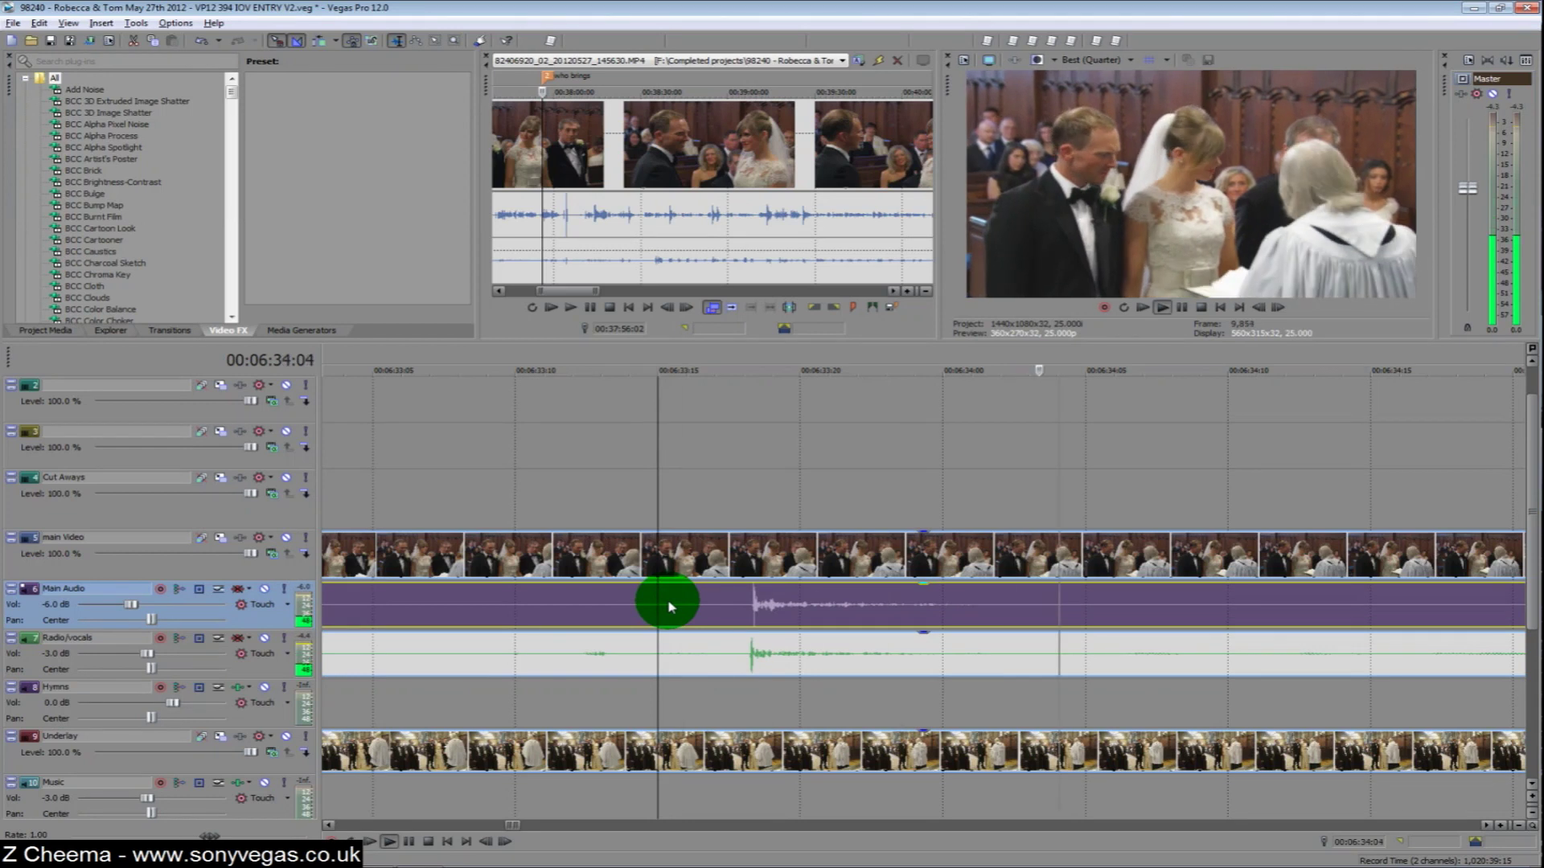
pyautogui.press('Return')
# Step: Solo the Main Audio track and replay the spike near 00:06:33 on its own
pyautogui.click(286, 588)
pyautogui.click(650, 613)
pyautogui.press('space')
pyautogui.click(778, 607)
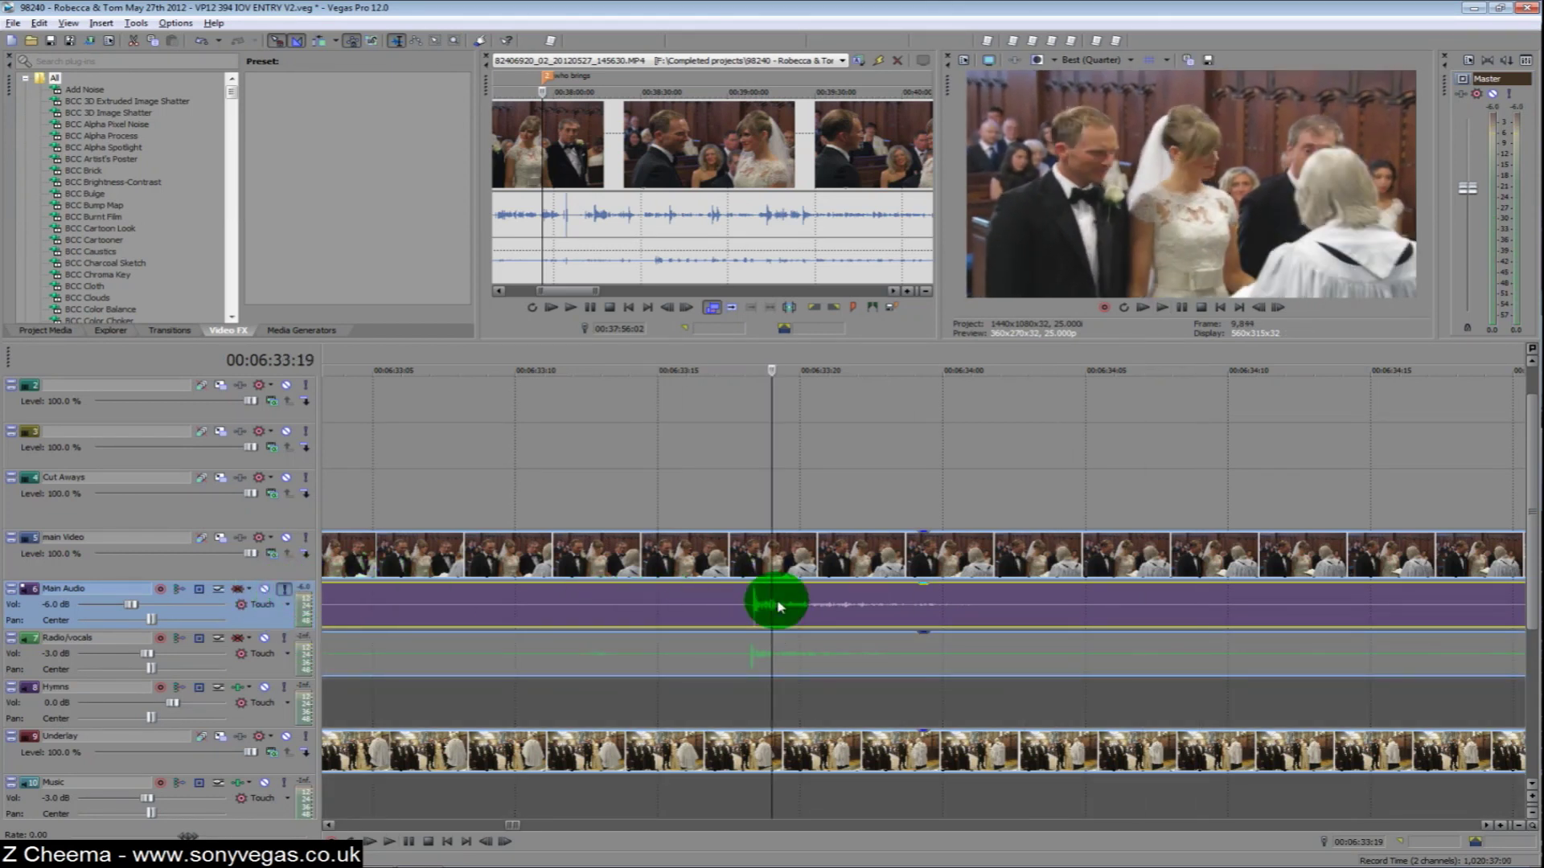
pyautogui.scroll(-2, 778, 607)
pyautogui.press('space')
pyautogui.scroll(-5, 831, 606)
pyautogui.click(872, 609)
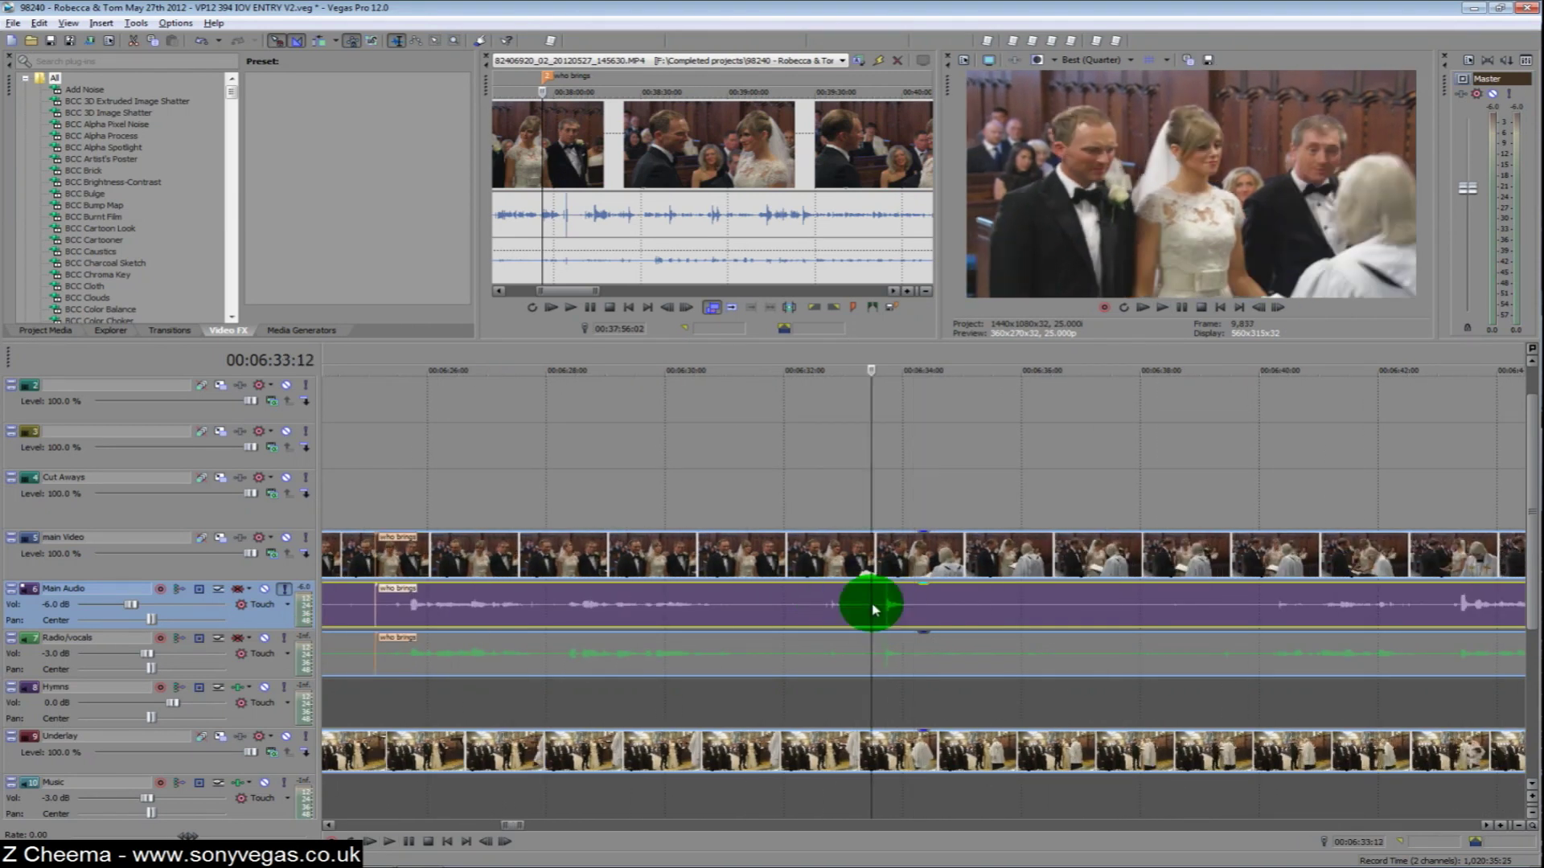
# Step: Split the grouped events on both sides of the Main Audio spike, at 00:06:34:01 and 00:06:33:17
pyautogui.scroll(-1, 875, 608)
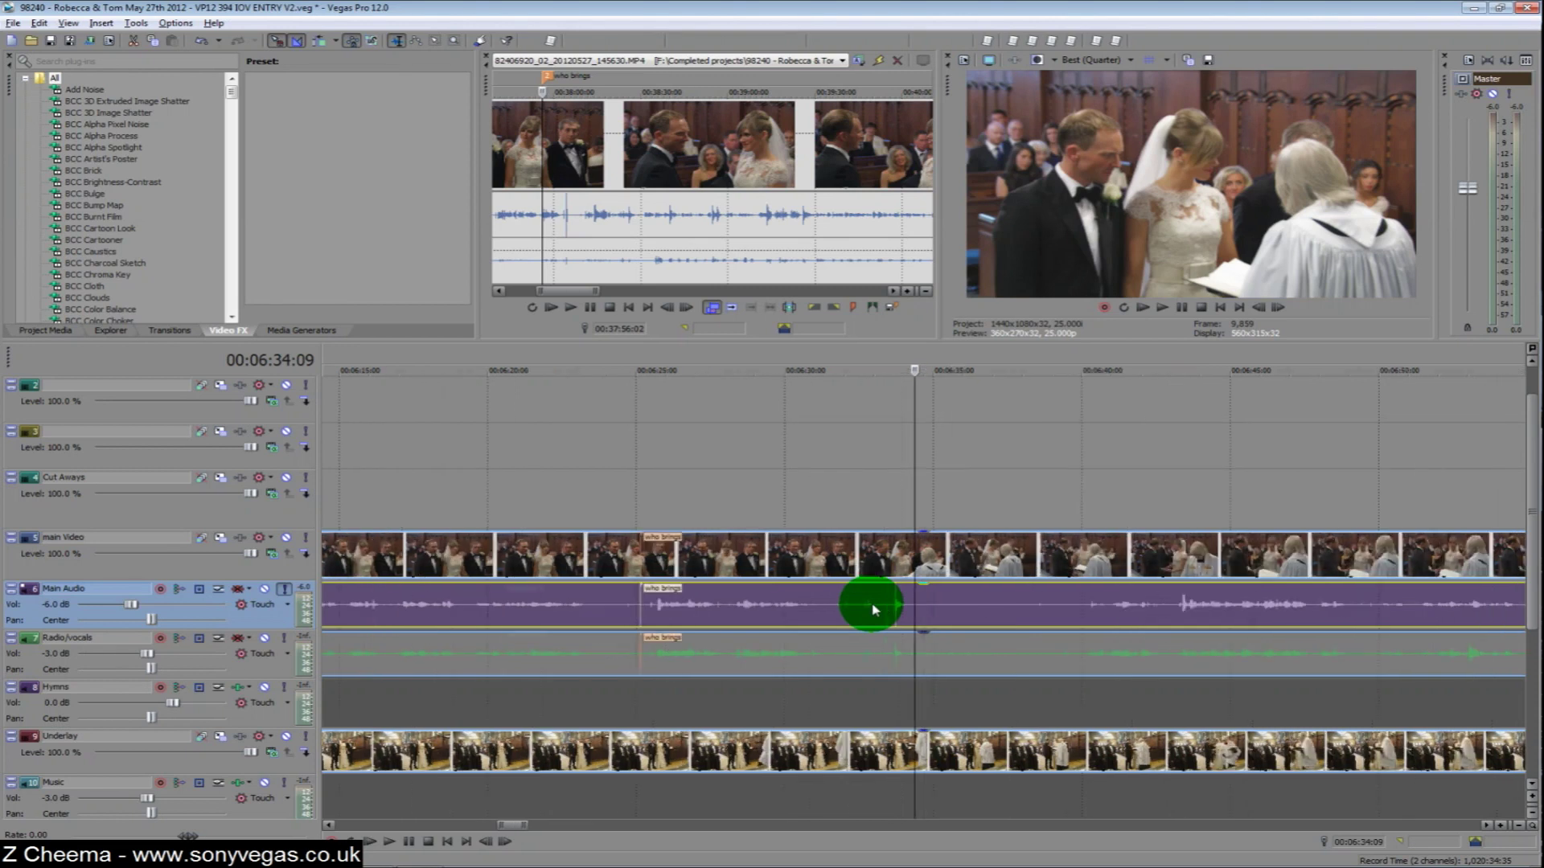
pyautogui.scroll(-3, 873, 608)
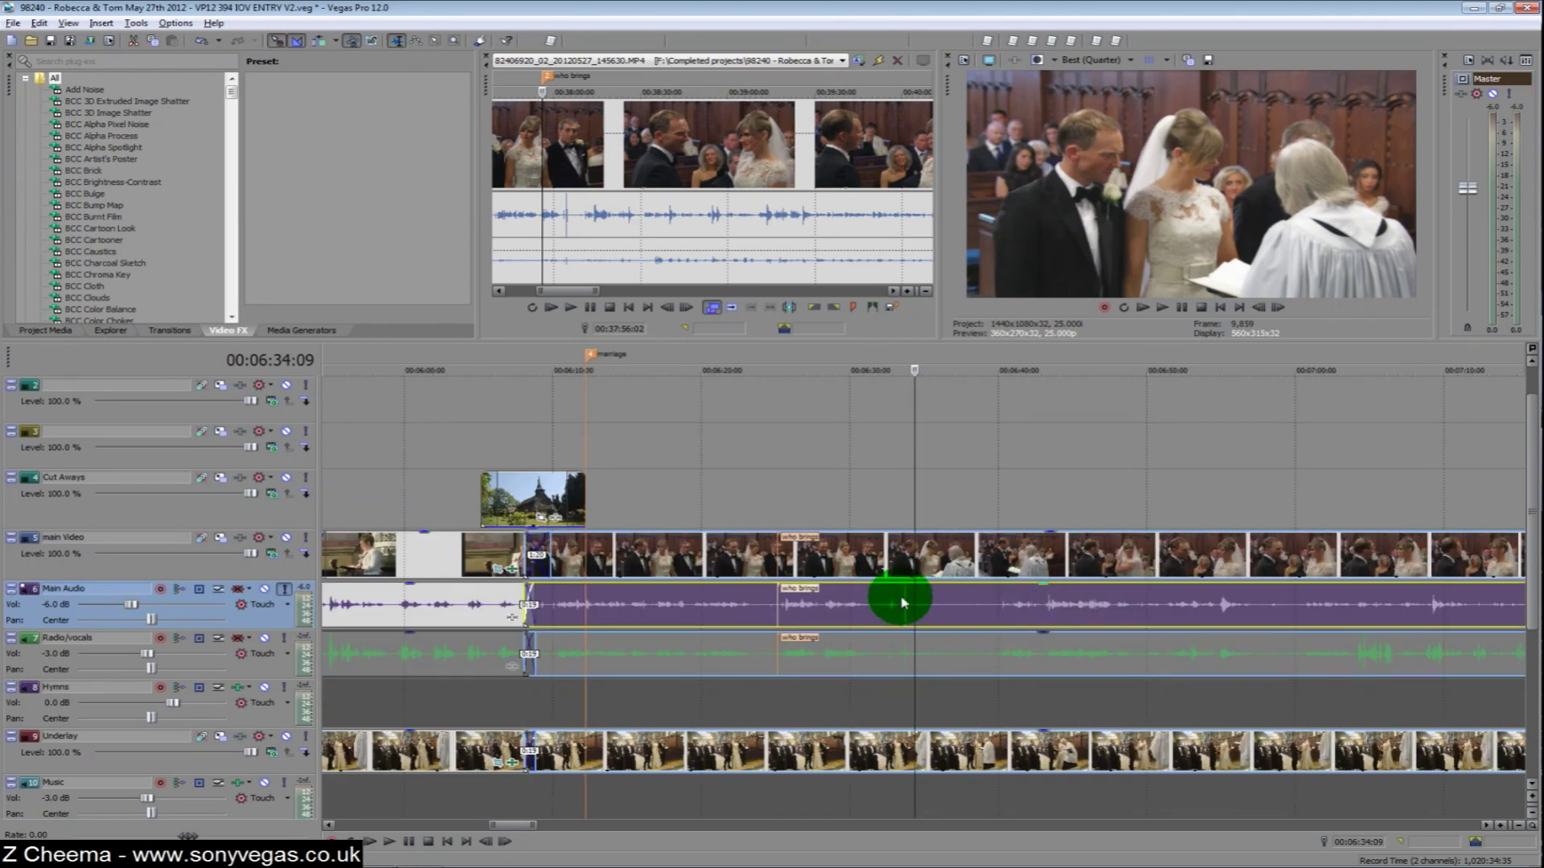
pyautogui.scroll(-3, 902, 603)
pyautogui.scroll(-1, 910, 602)
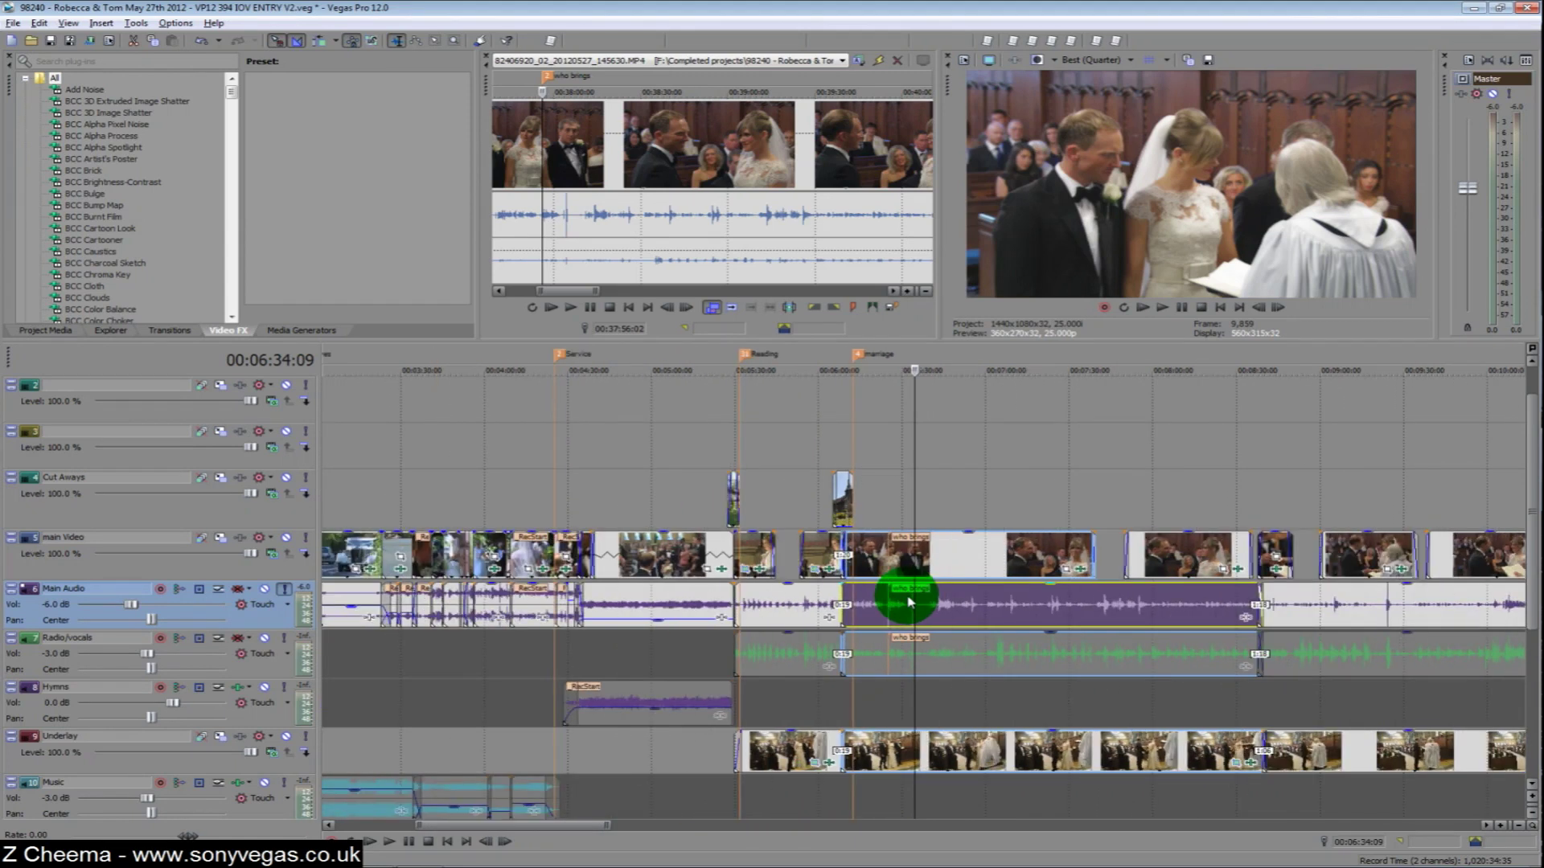
pyautogui.scroll(8, 909, 601)
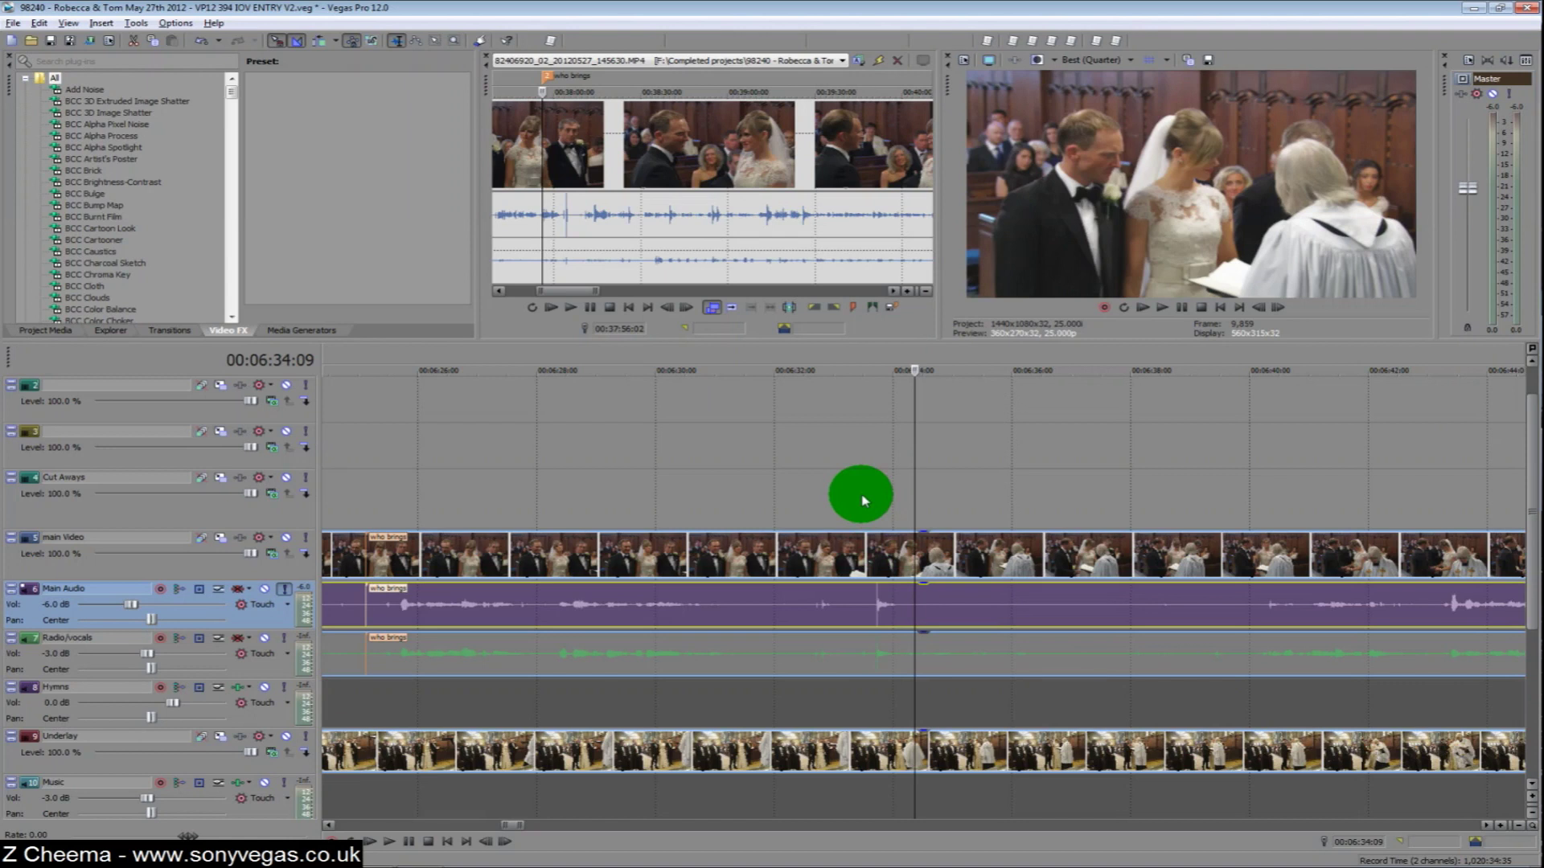
pyautogui.click(889, 603)
pyautogui.scroll(4, 893, 604)
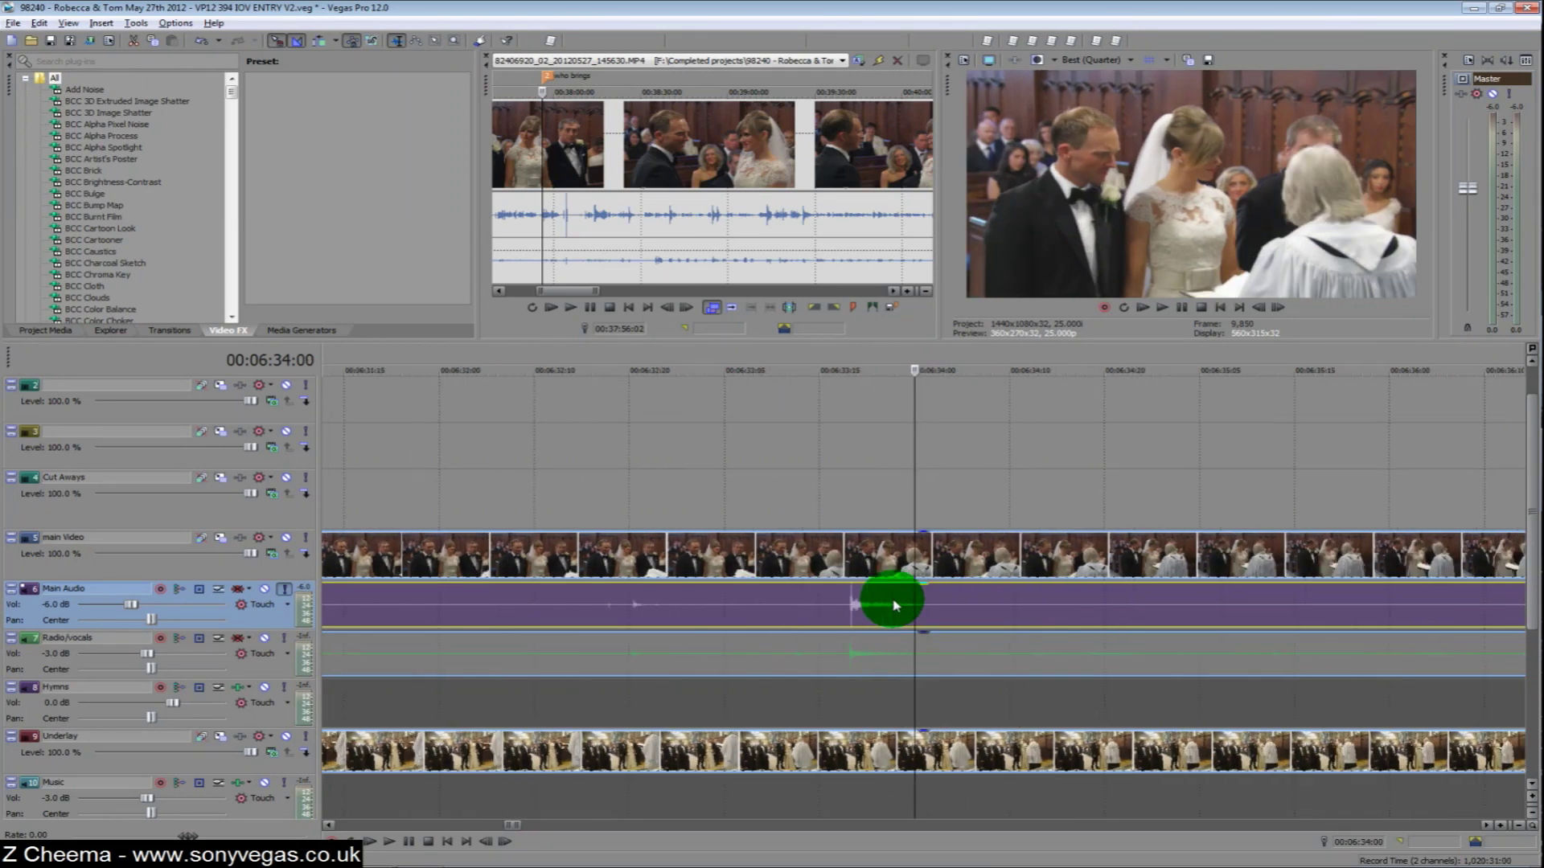
pyautogui.click(923, 605)
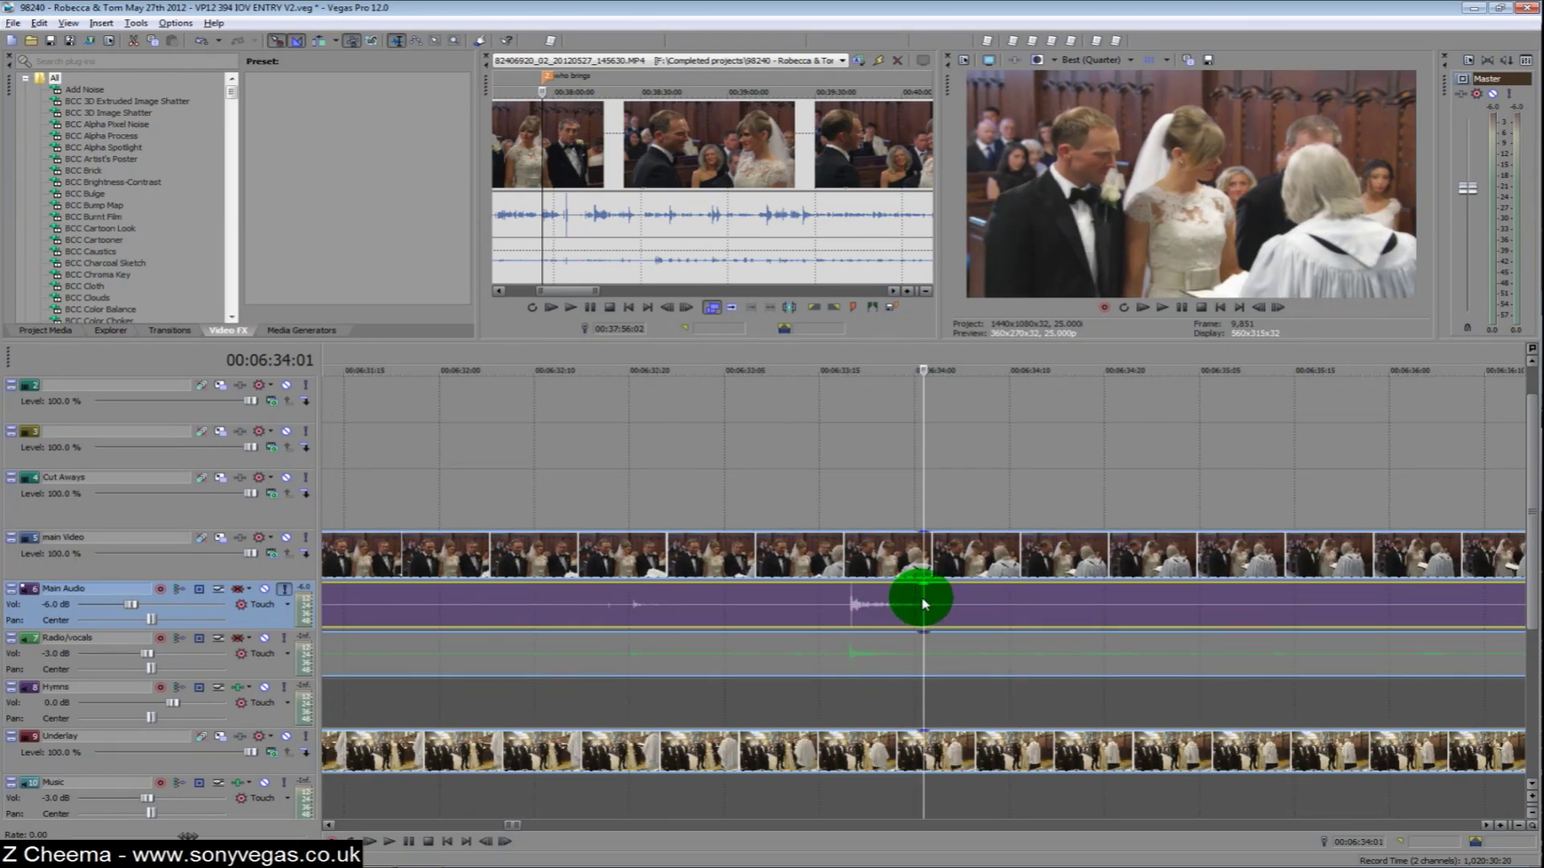
pyautogui.press('s')
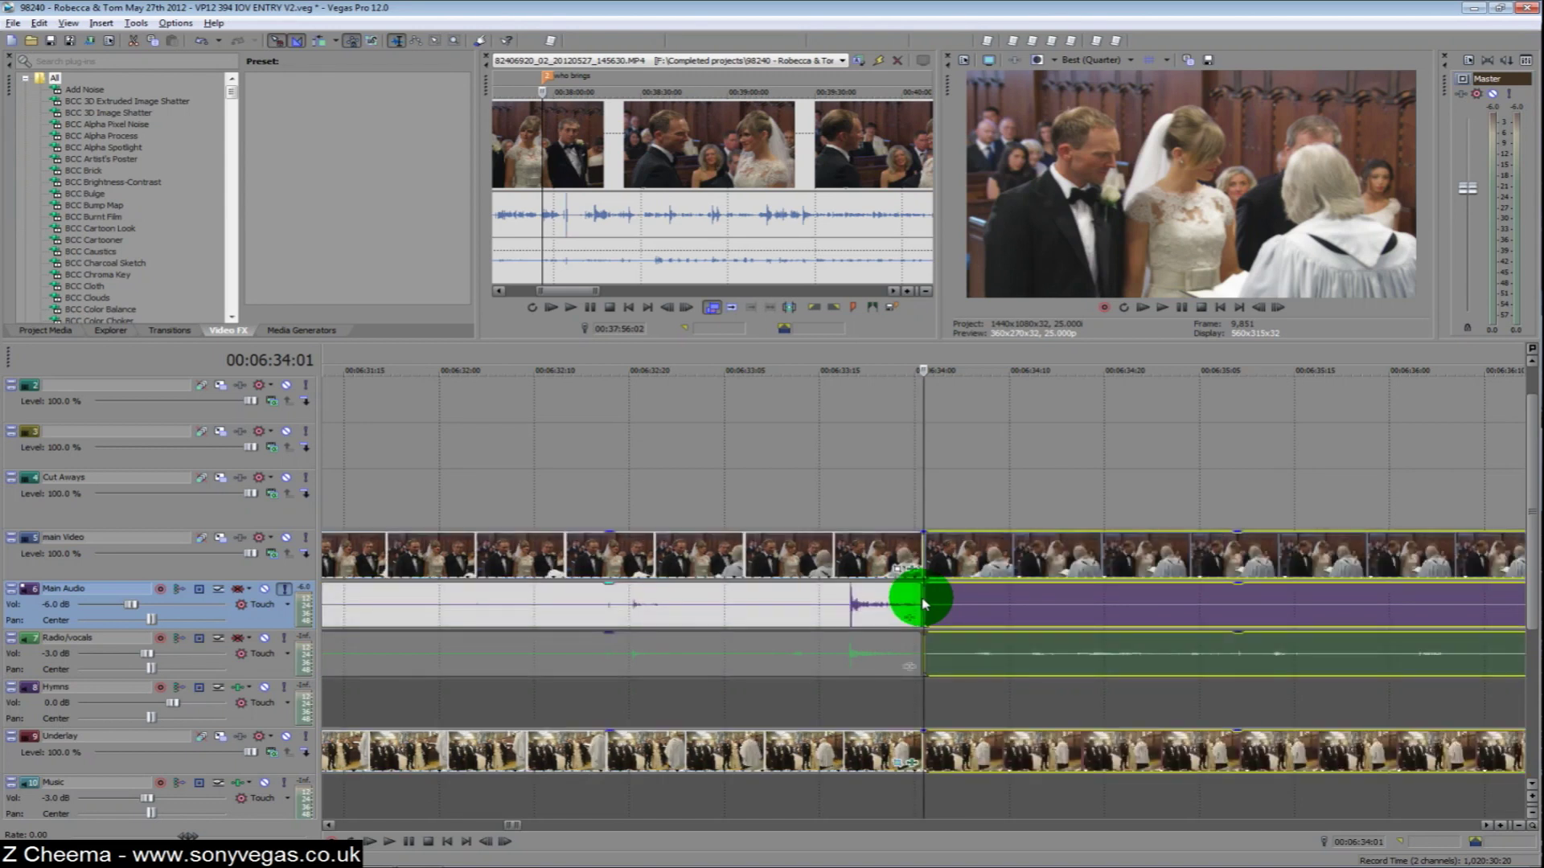
pyautogui.click(837, 604)
pyautogui.press('s')
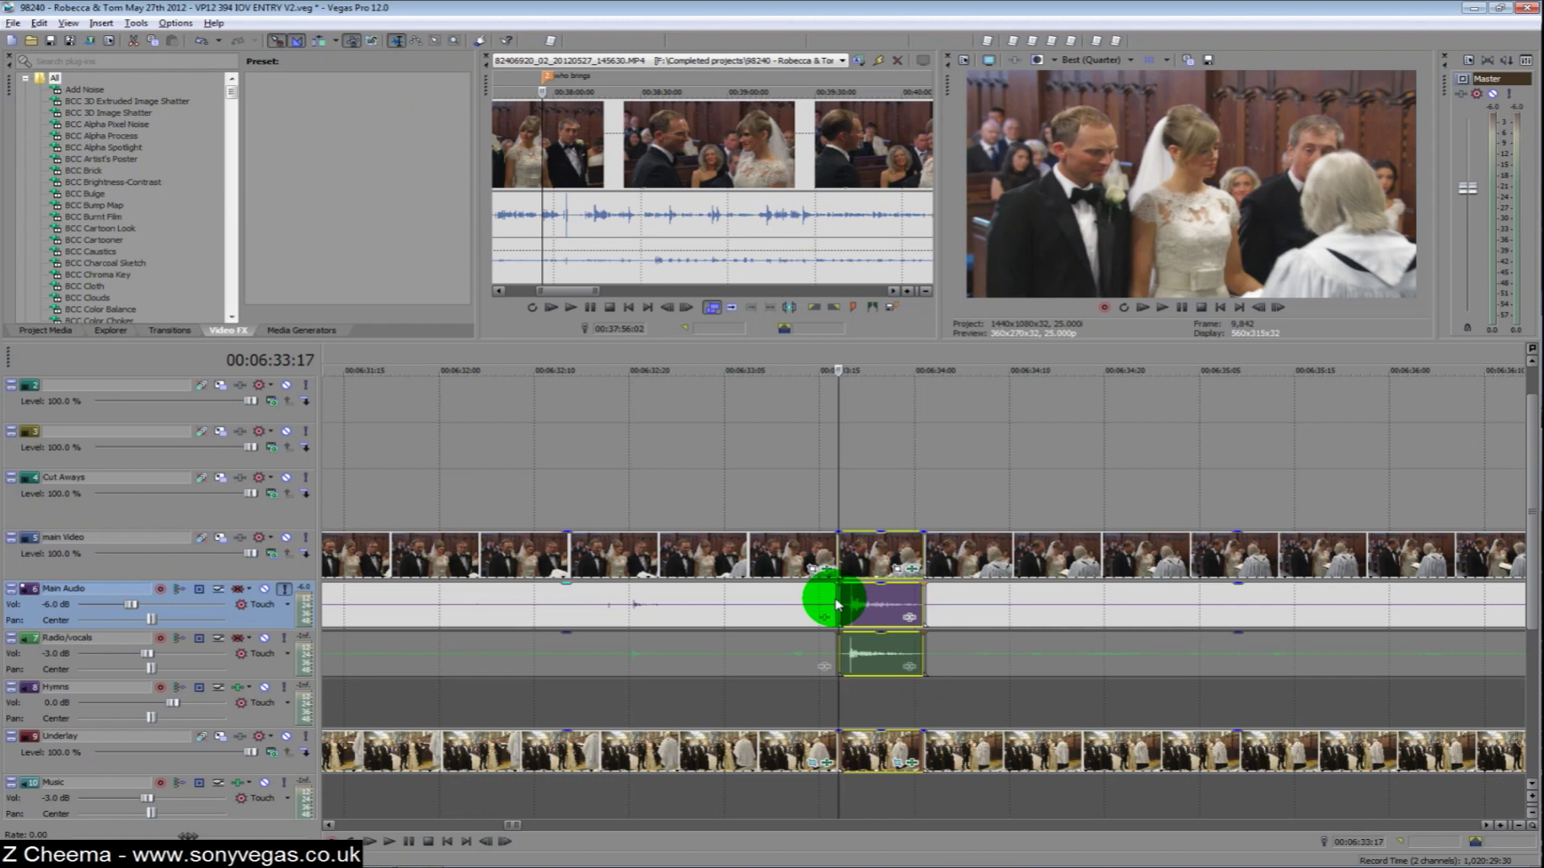
# Step: Undo the grouped splits around the Main Audio spike and turn on Ignore Event Grouping
pyautogui.press('Delete')
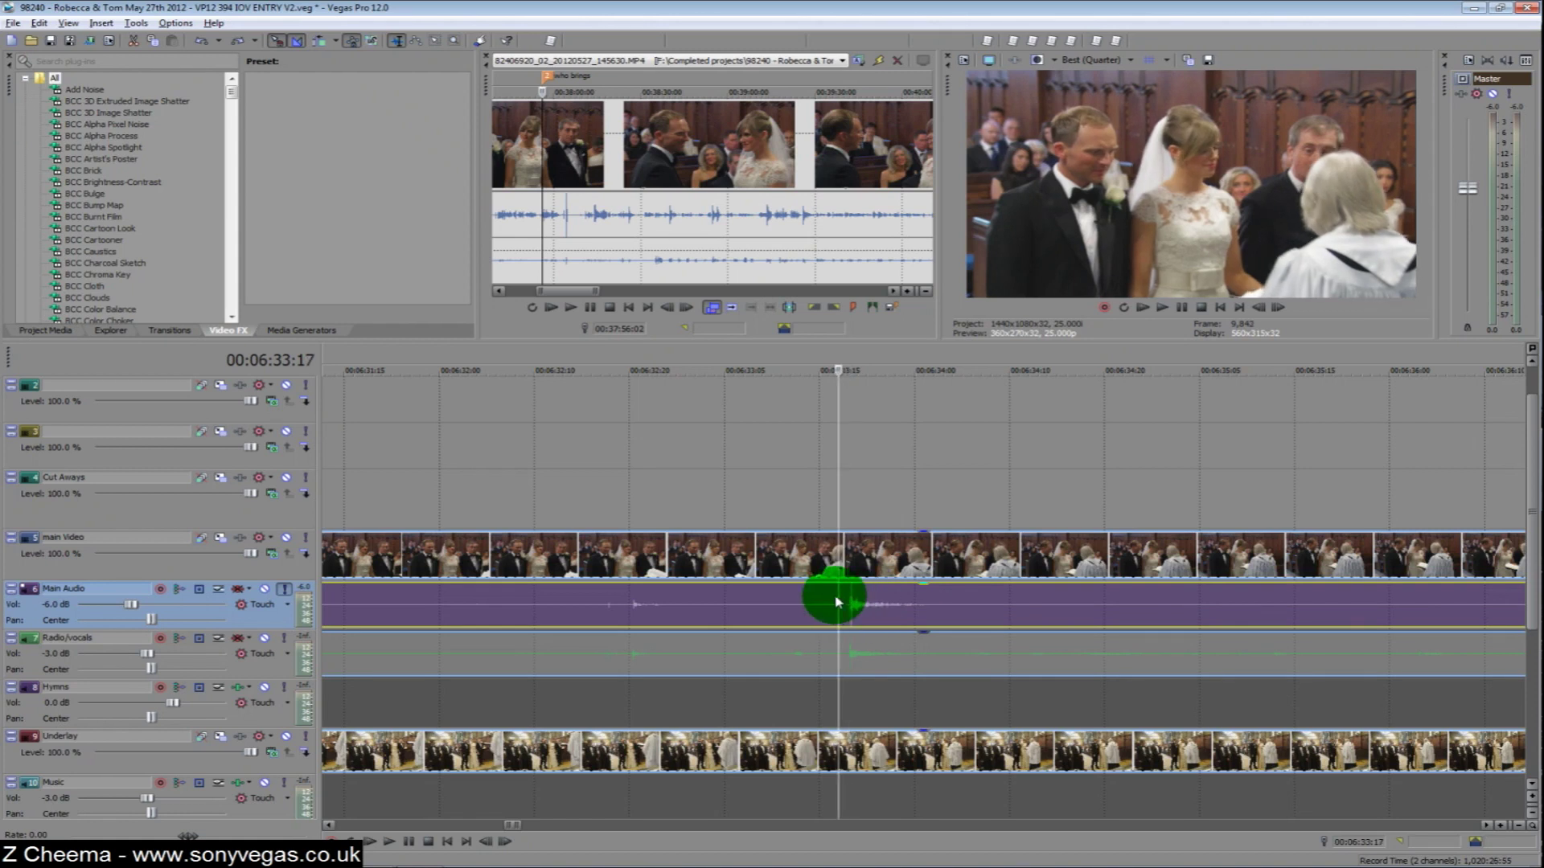
pyautogui.press('s')
pyautogui.hotkey('ctrl', 'z')
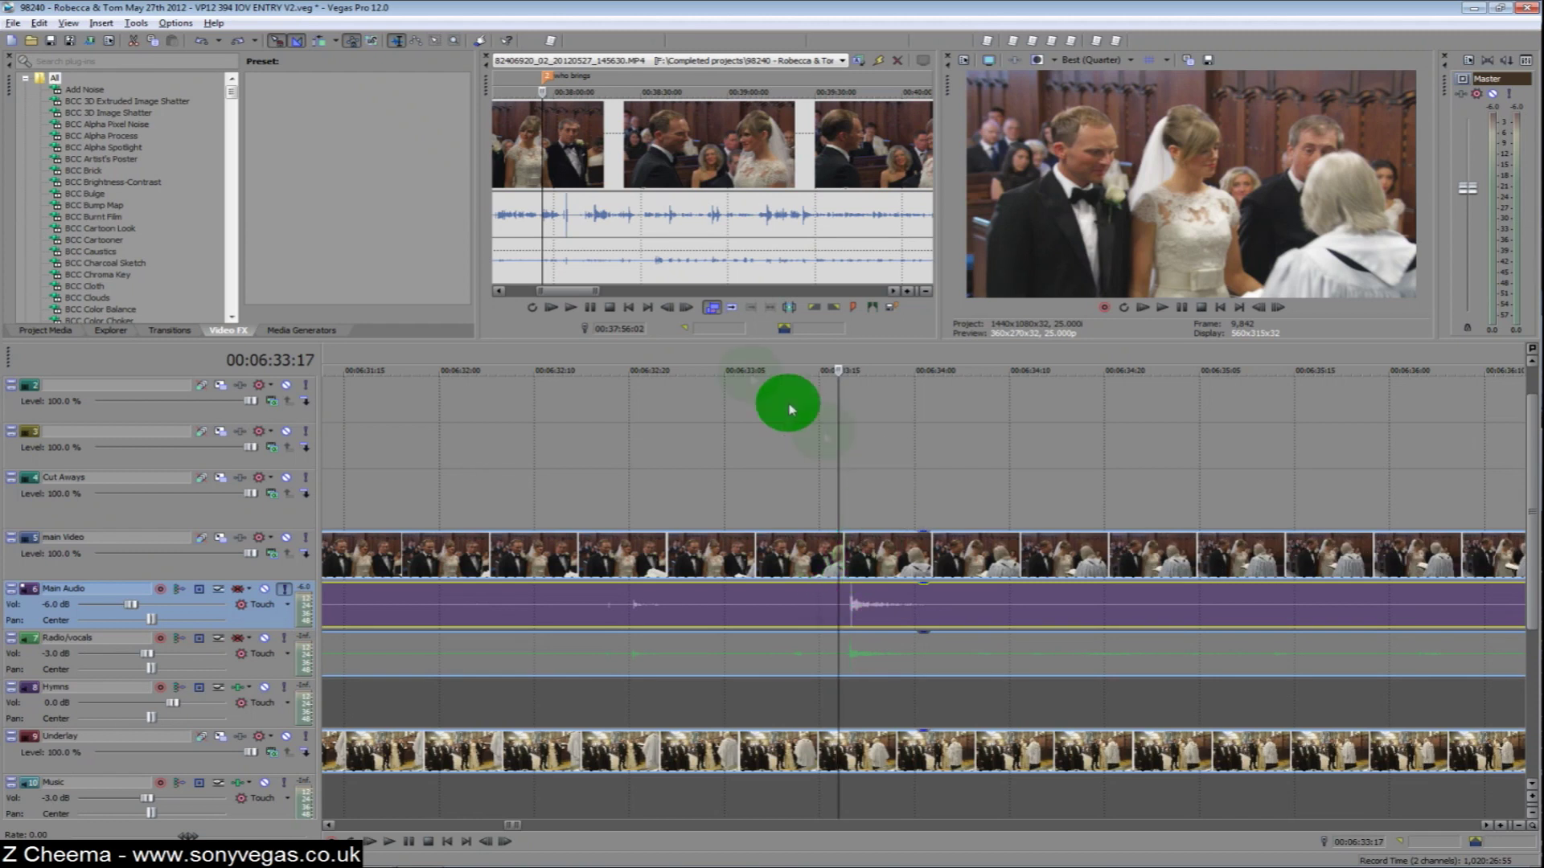
pyautogui.click(373, 41)
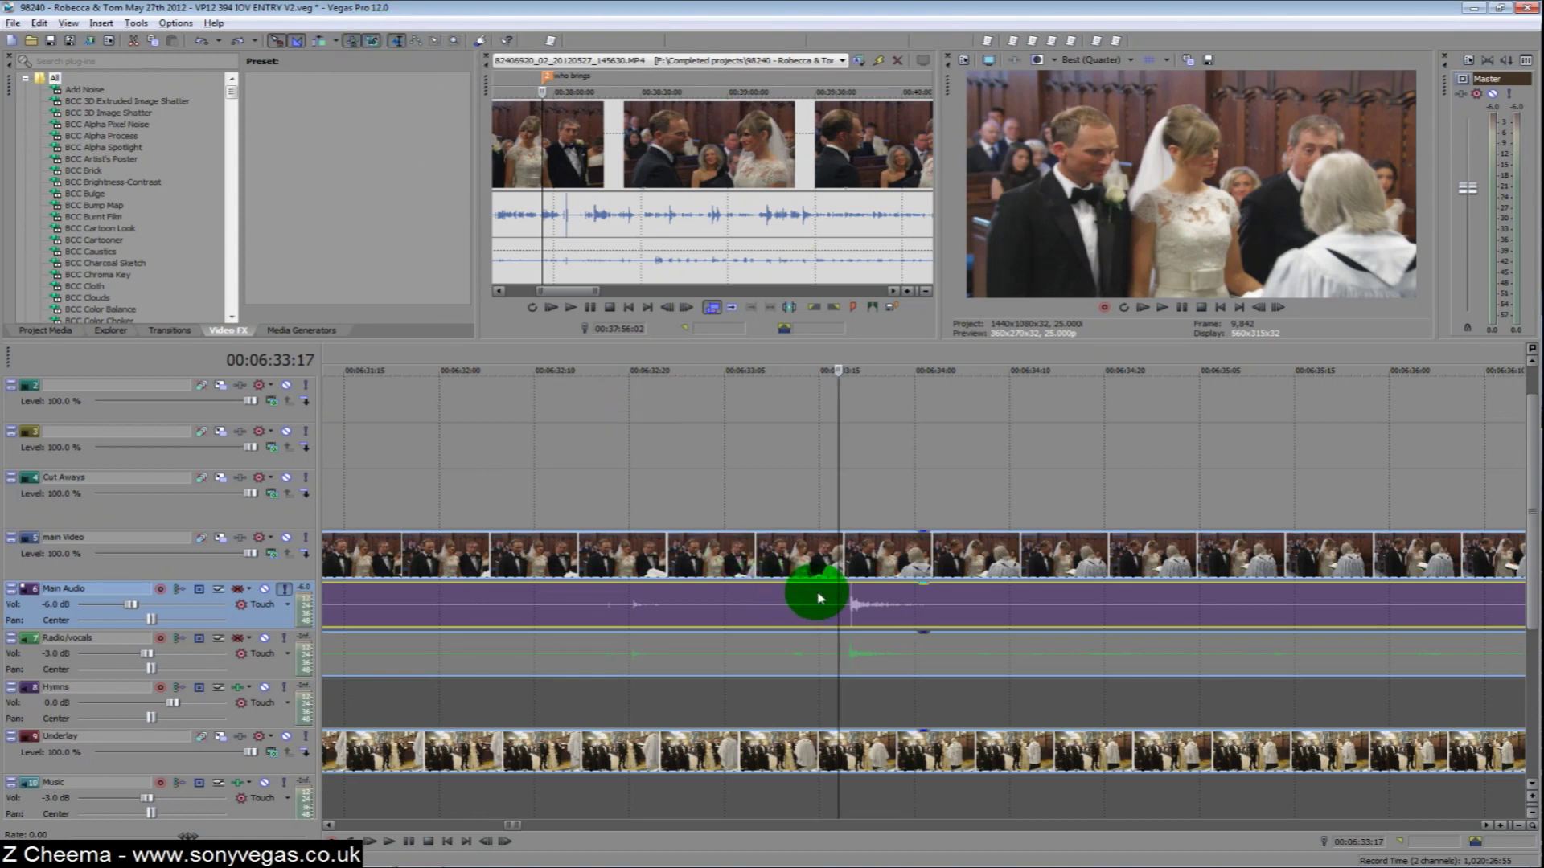
# Step: Split only the Main Audio event on both sides of the spike, at 00:06:33:17 and 00:06:33:23
pyautogui.moveTo(841, 598); pyautogui.dragTo(899, 603)
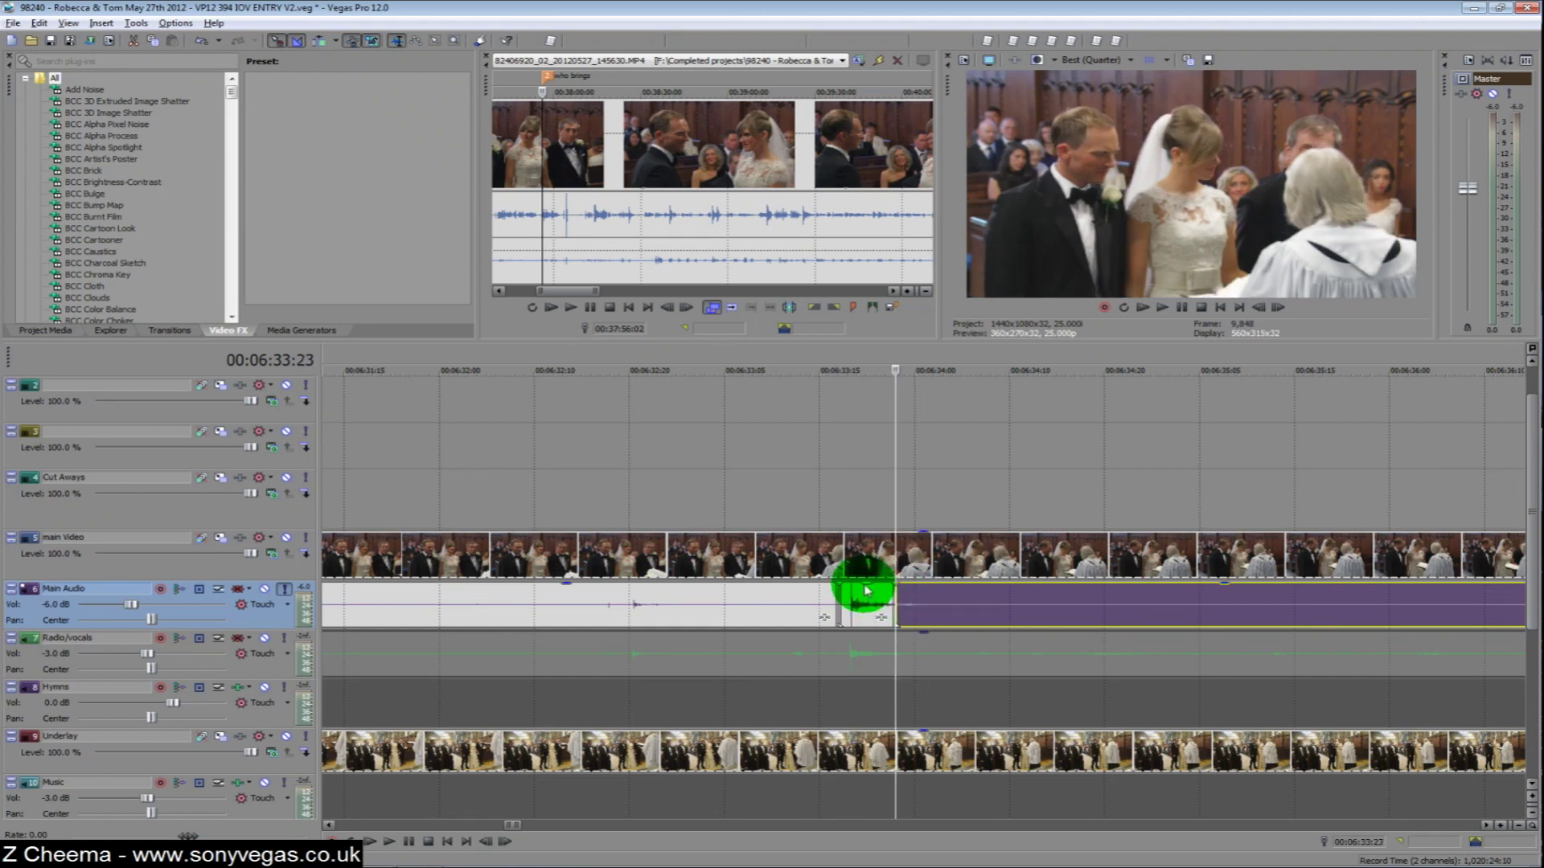
pyautogui.click(837, 510)
pyautogui.scroll(2, 835, 513)
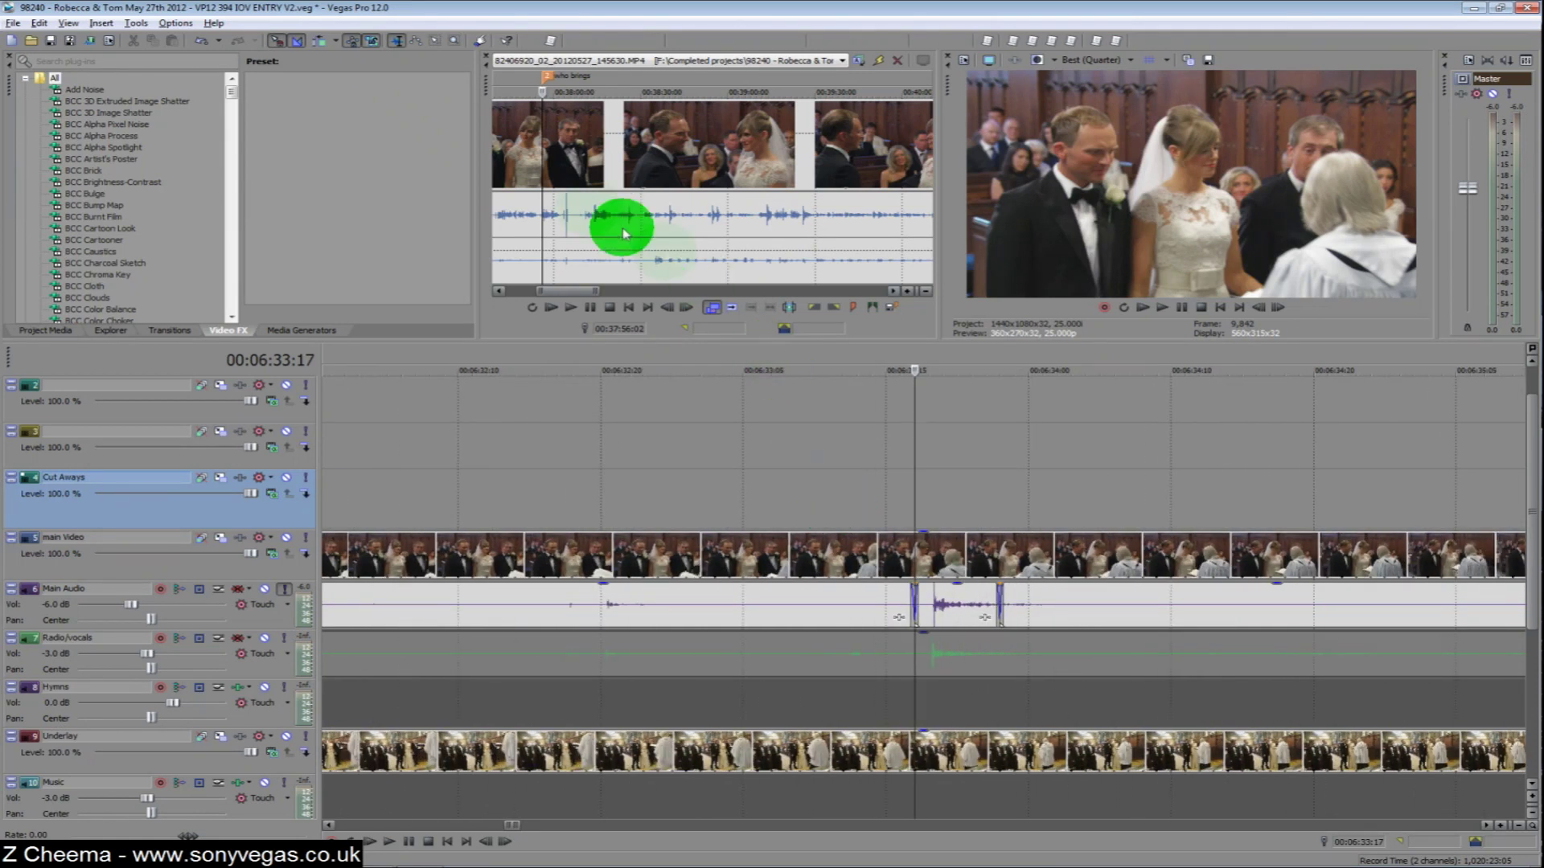
# Step: Turn off QuickFade Audio Edits and undo the two Main Audio splits
pyautogui.click(181, 25)
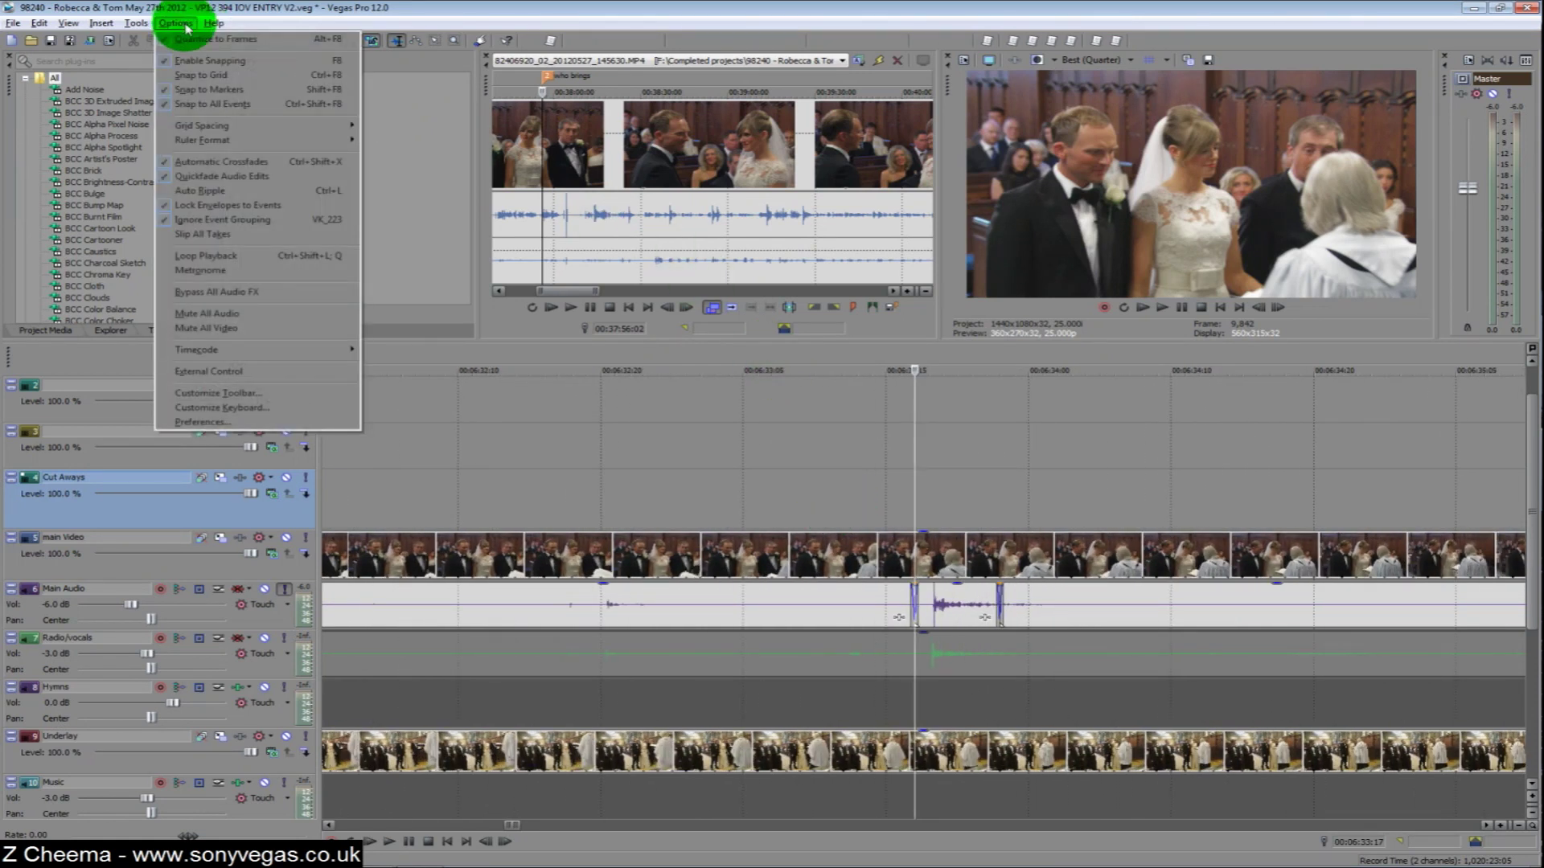
pyautogui.click(238, 178)
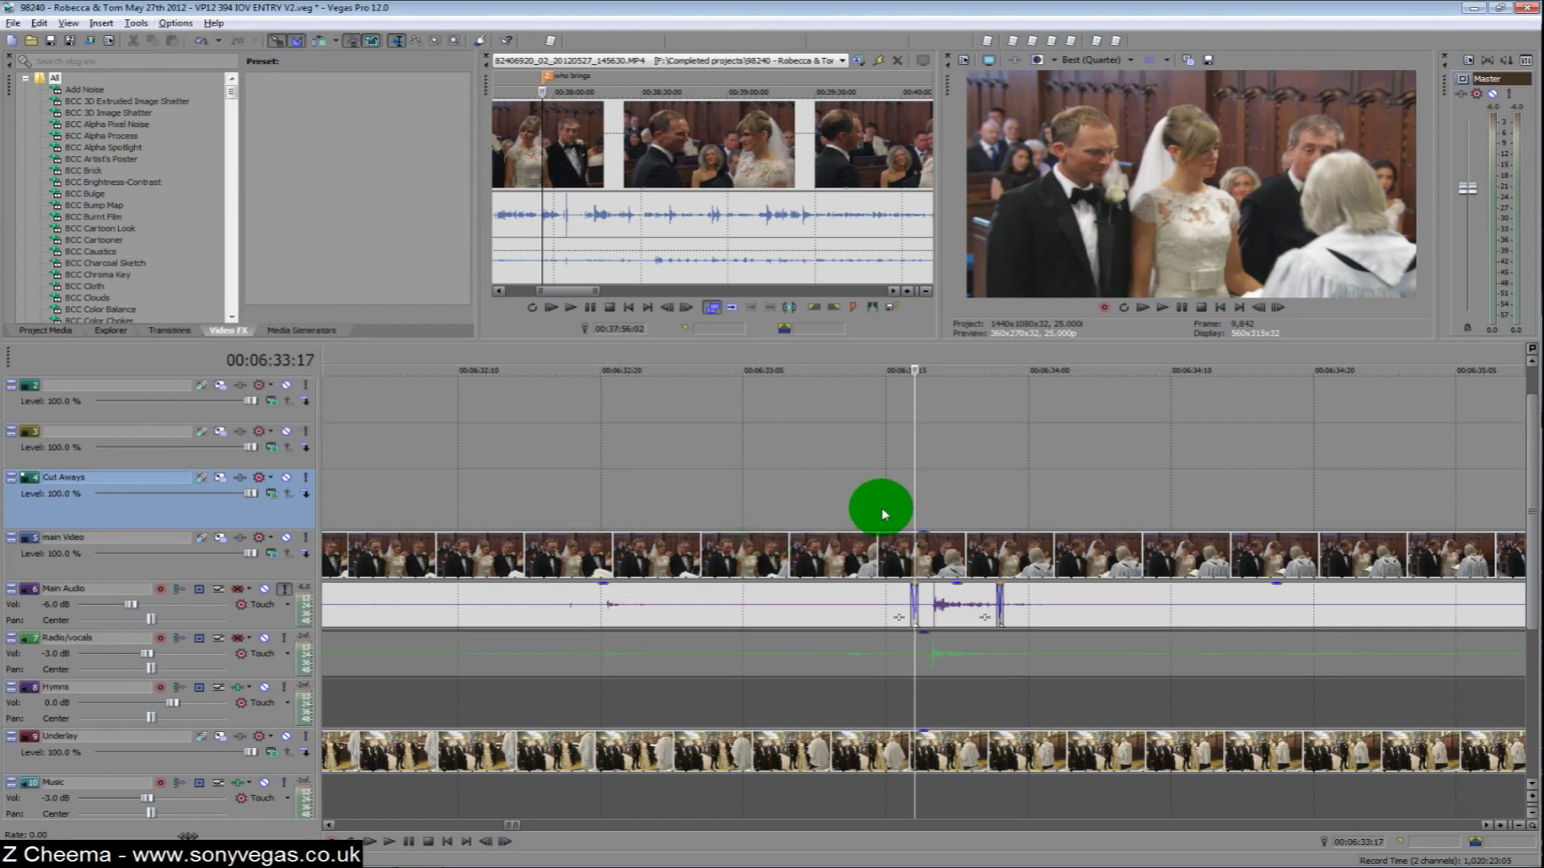
pyautogui.hotkey('ctrl', 'a')
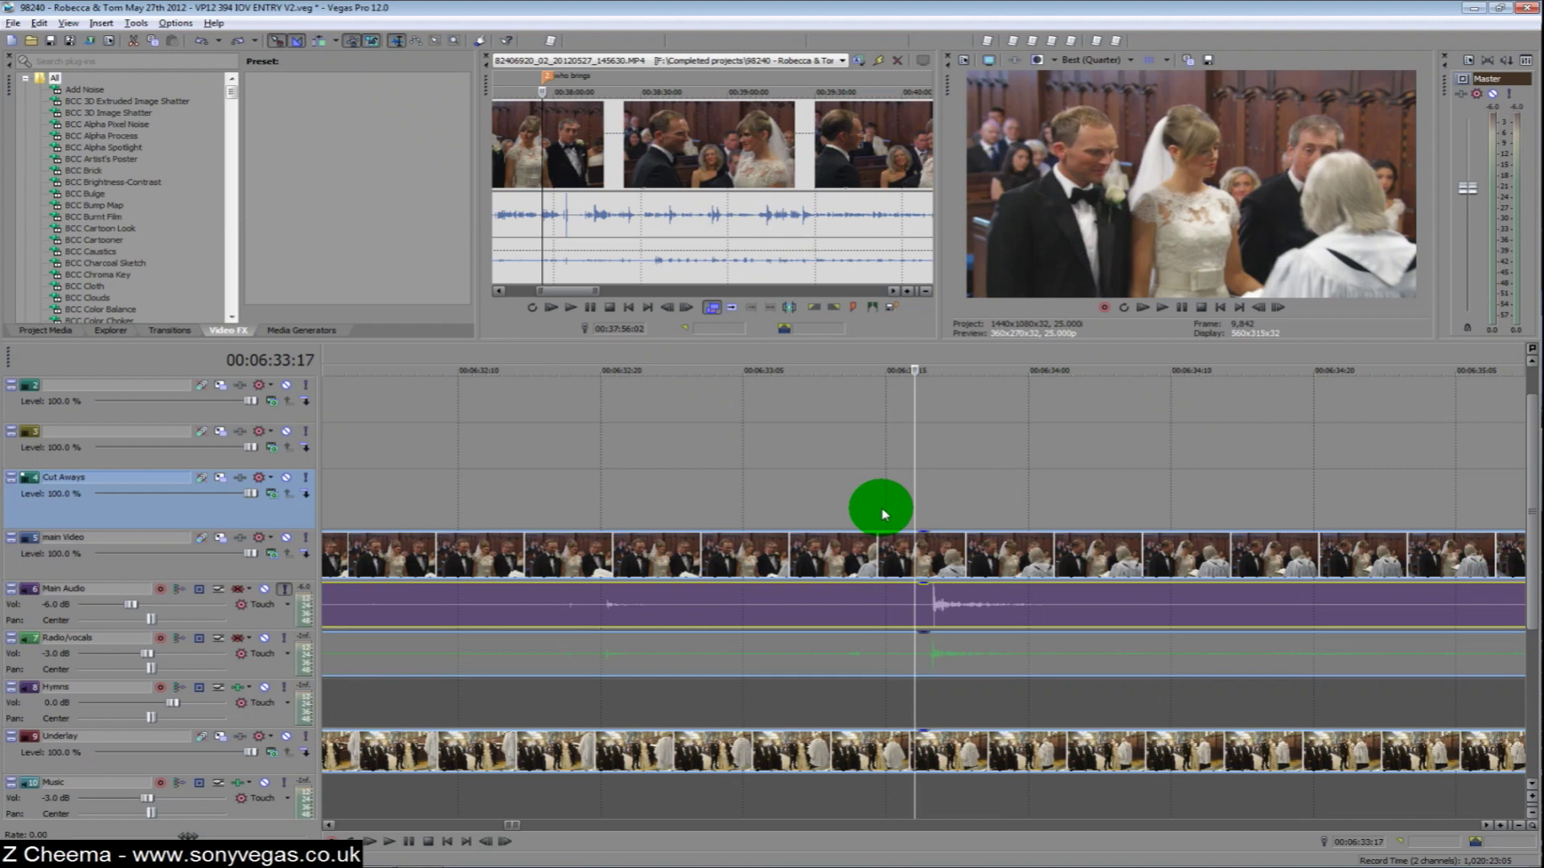
# Step: Split the Main Audio event just before the spike and at 00:06:33:21, and crossfade the spike's segment into the following one
pyautogui.click(919, 599)
pyautogui.moveTo(919, 600)
pyautogui.mouseDown()
pyautogui.moveTo(978, 600)
pyautogui.moveTo(929, 597)
pyautogui.mouseUp()
pyautogui.scroll(-2, 979, 600)
pyautogui.scroll(4, 929, 597)
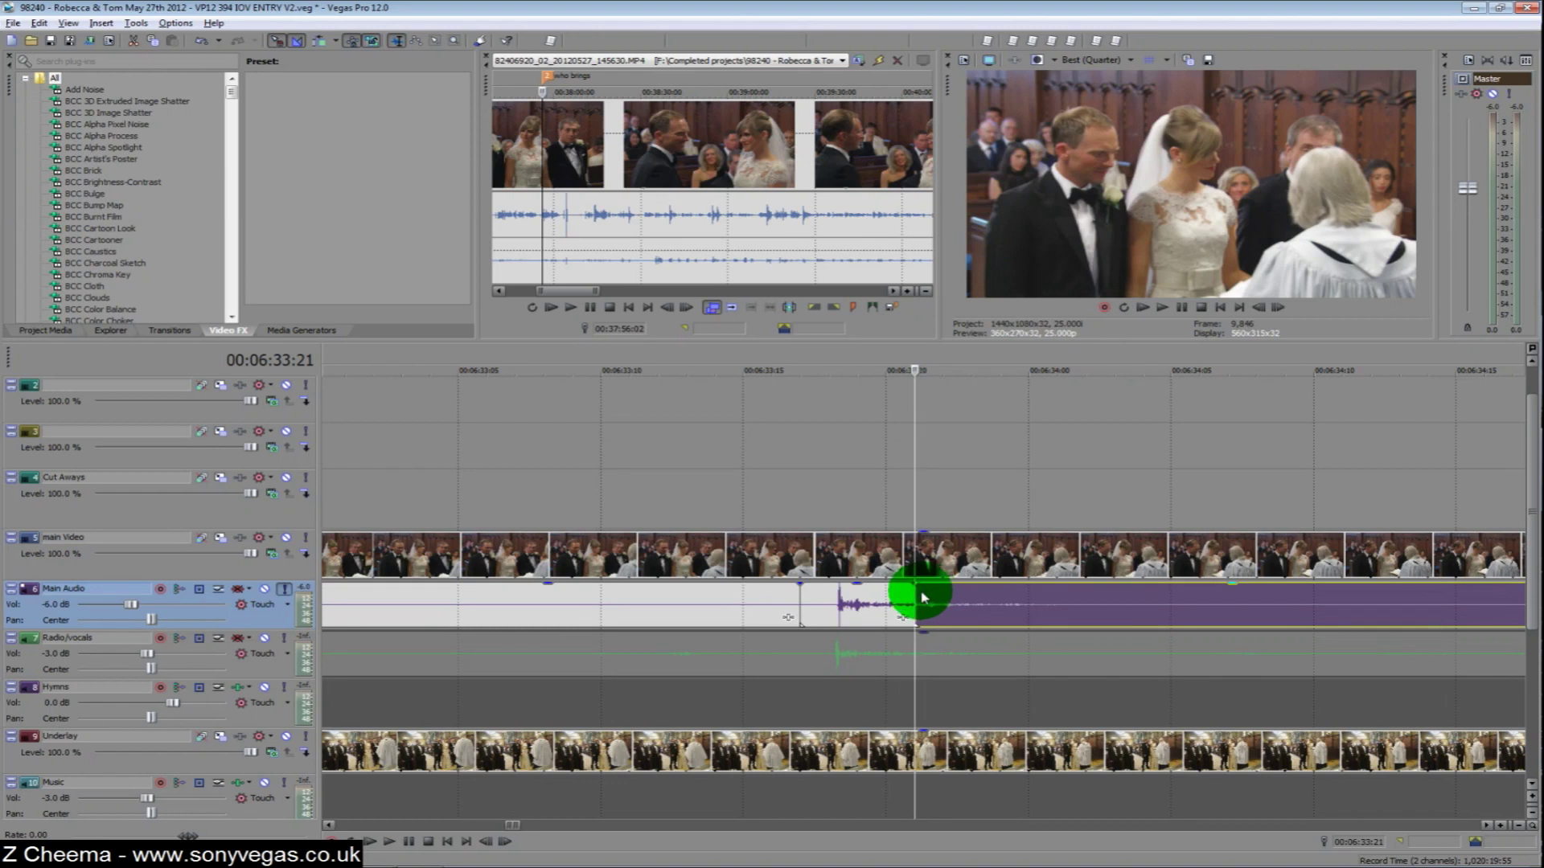
pyautogui.moveTo(917, 600); pyautogui.dragTo(977, 600)
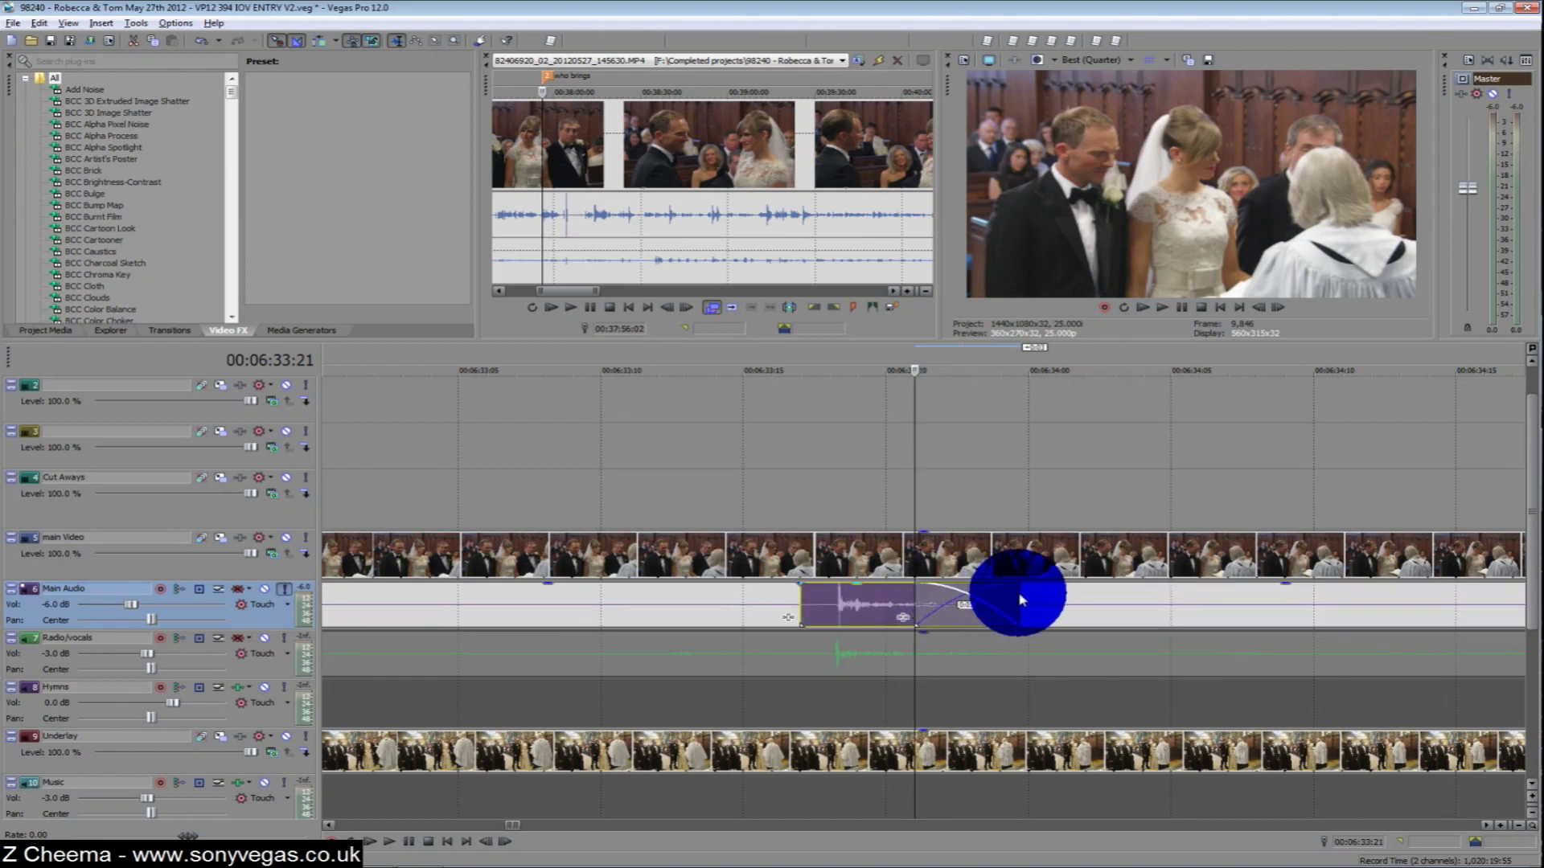
# Step: Normalize the Main Audio event that follows the isolated spike
pyautogui.scroll(-12, 1020, 600)
pyautogui.rightClick(1070, 614)
pyautogui.click(1295, 490)
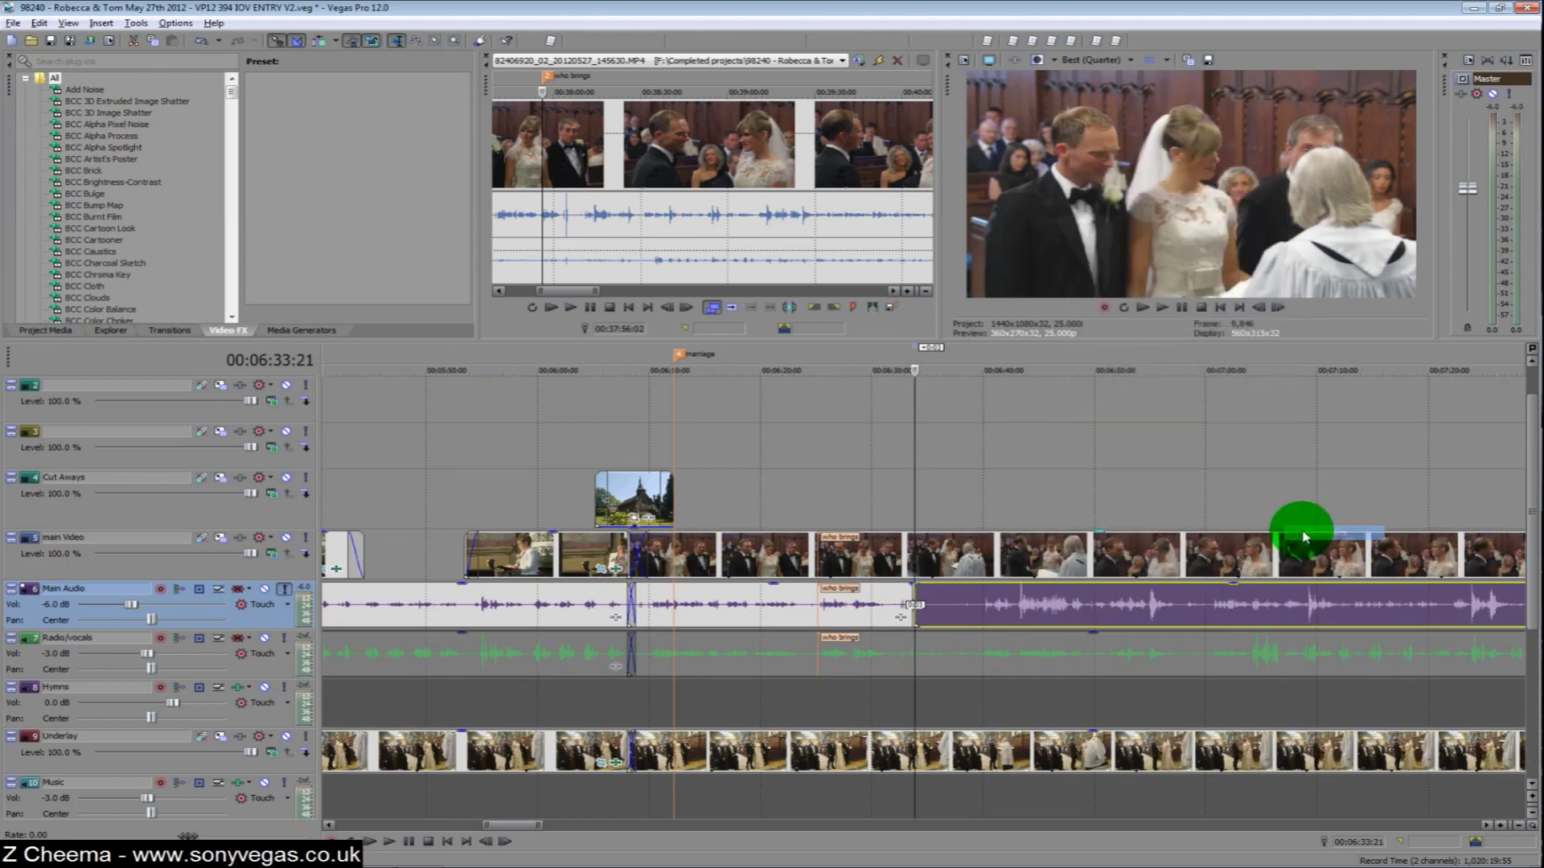
# Step: Play the normalized Main Audio event from about 00:06:45 to check its level
pyautogui.click(1047, 618)
pyautogui.press('space')
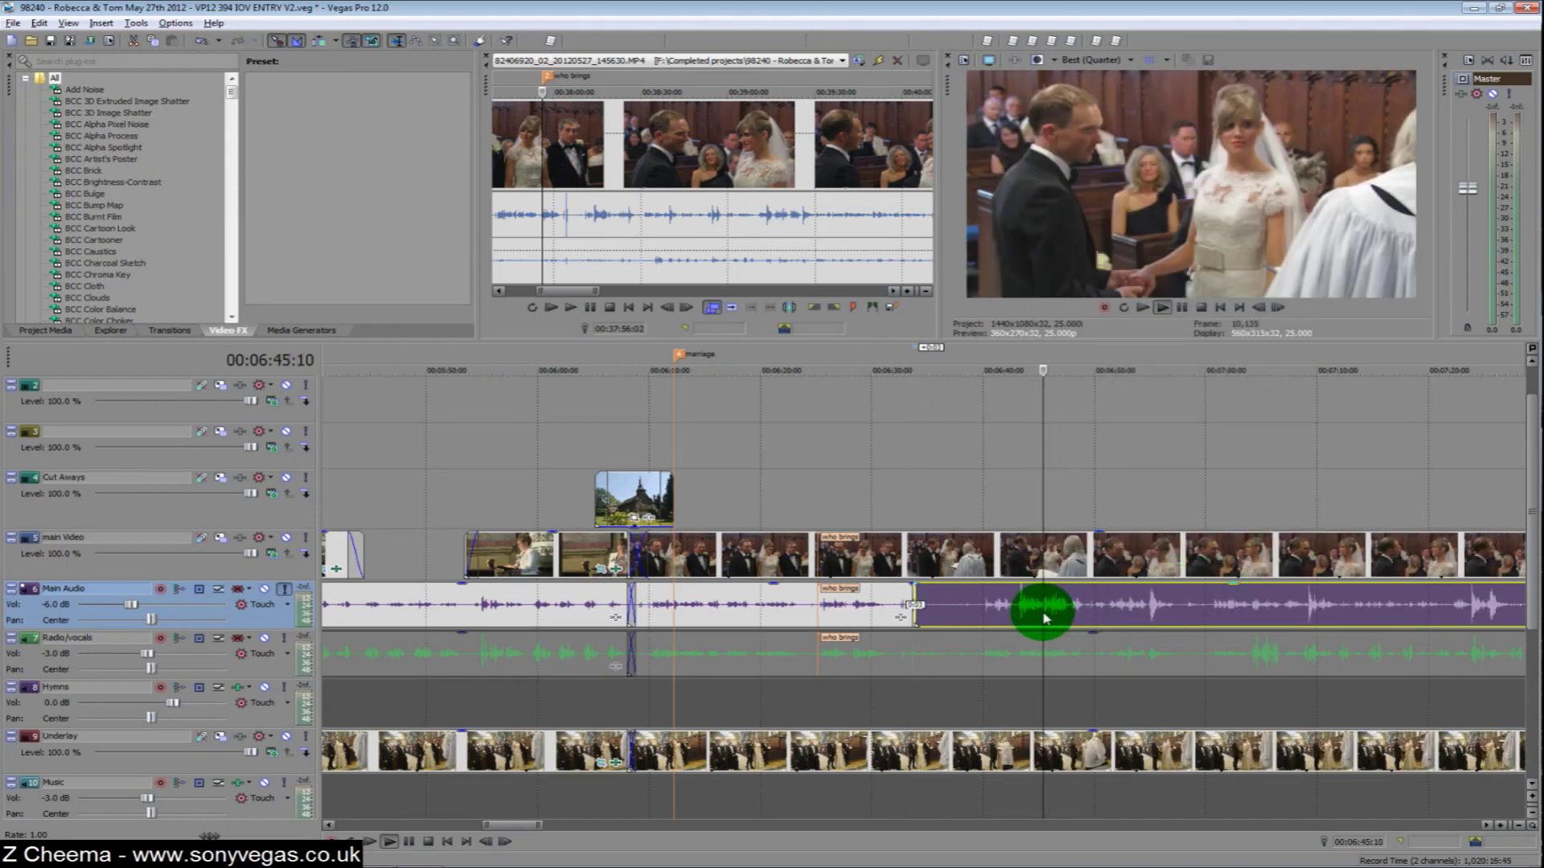
pyautogui.scroll(3, 1046, 618)
pyautogui.scroll(-3, 1044, 618)
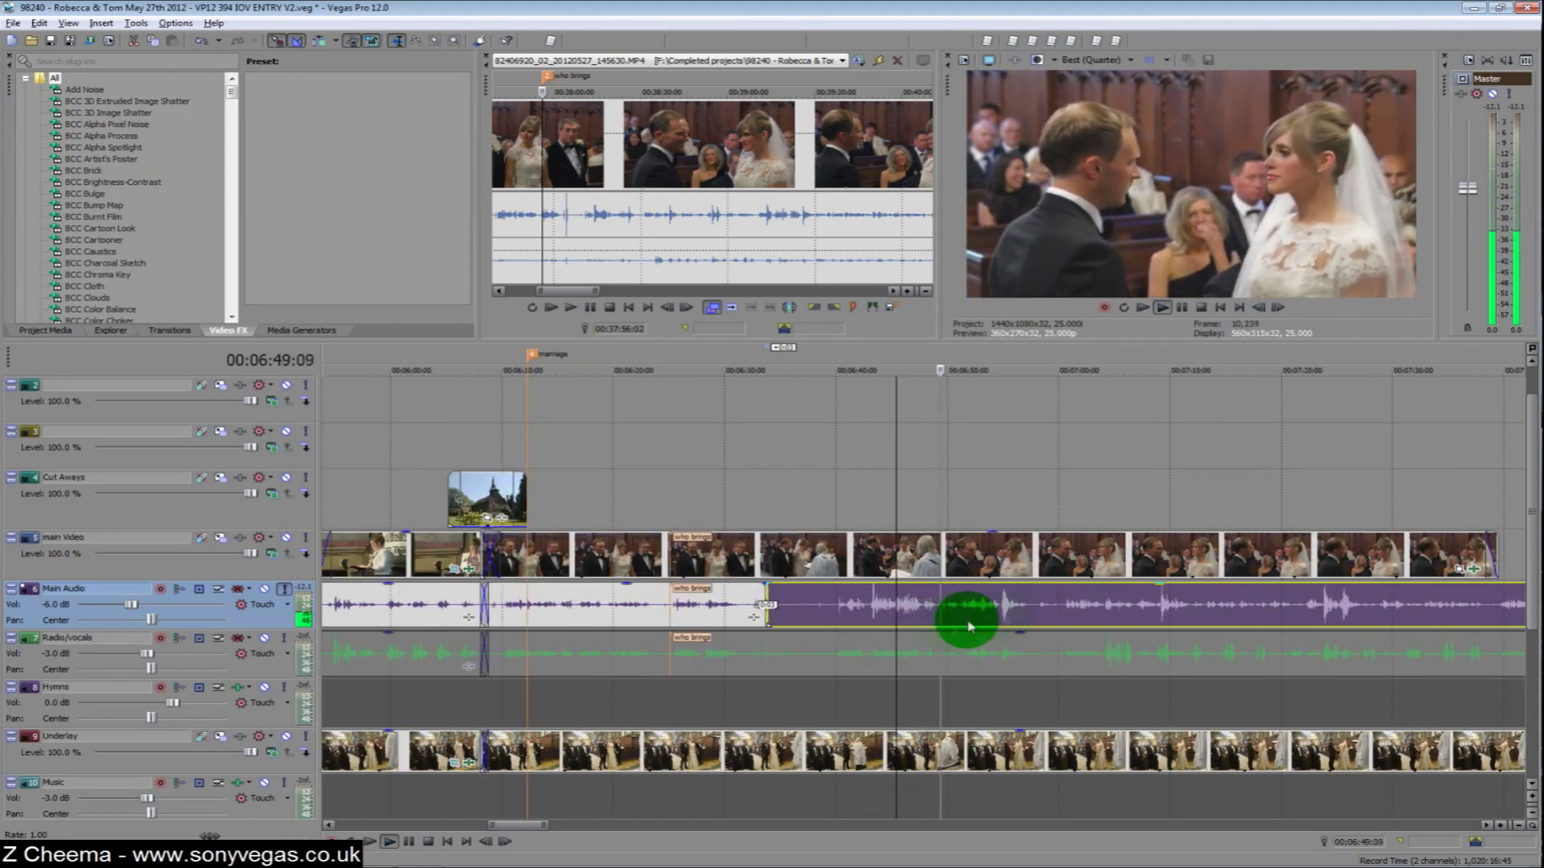
pyautogui.scroll(-3, 1011, 619)
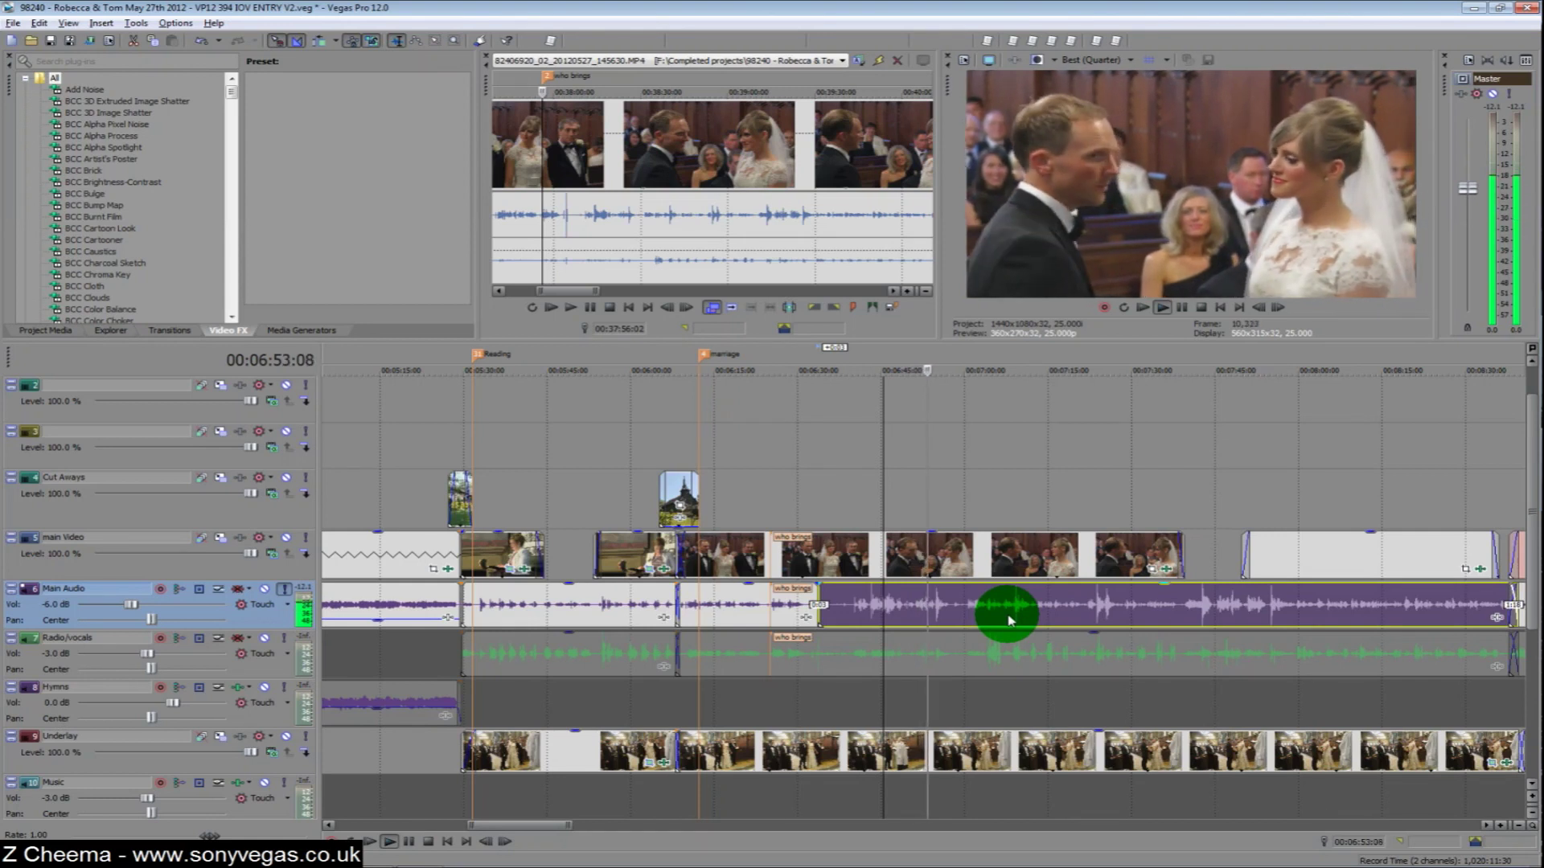
pyautogui.press('Return')
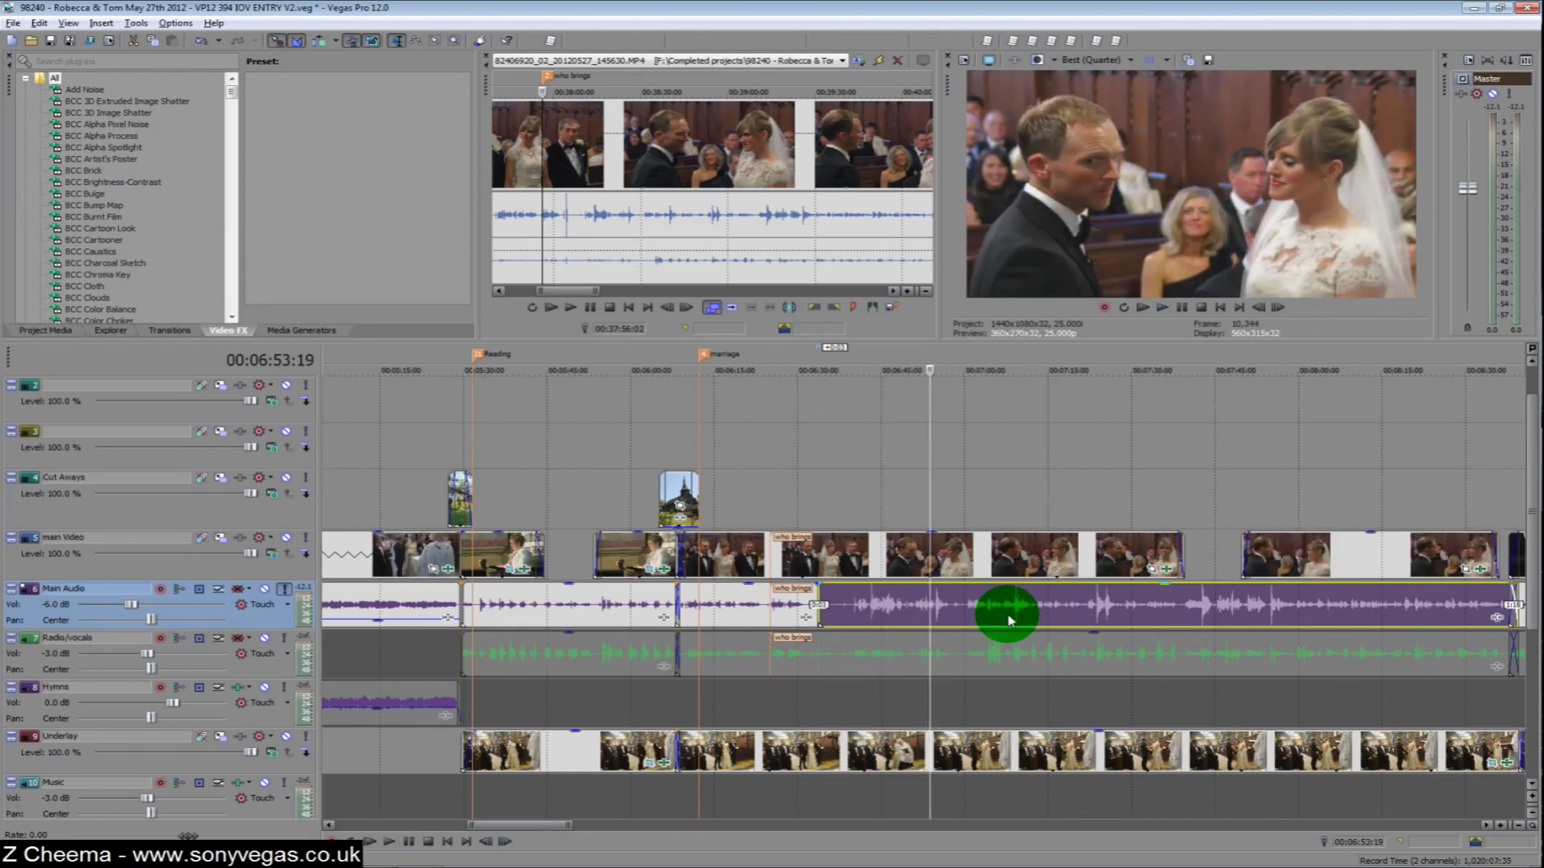
pyautogui.scroll(3, 1011, 619)
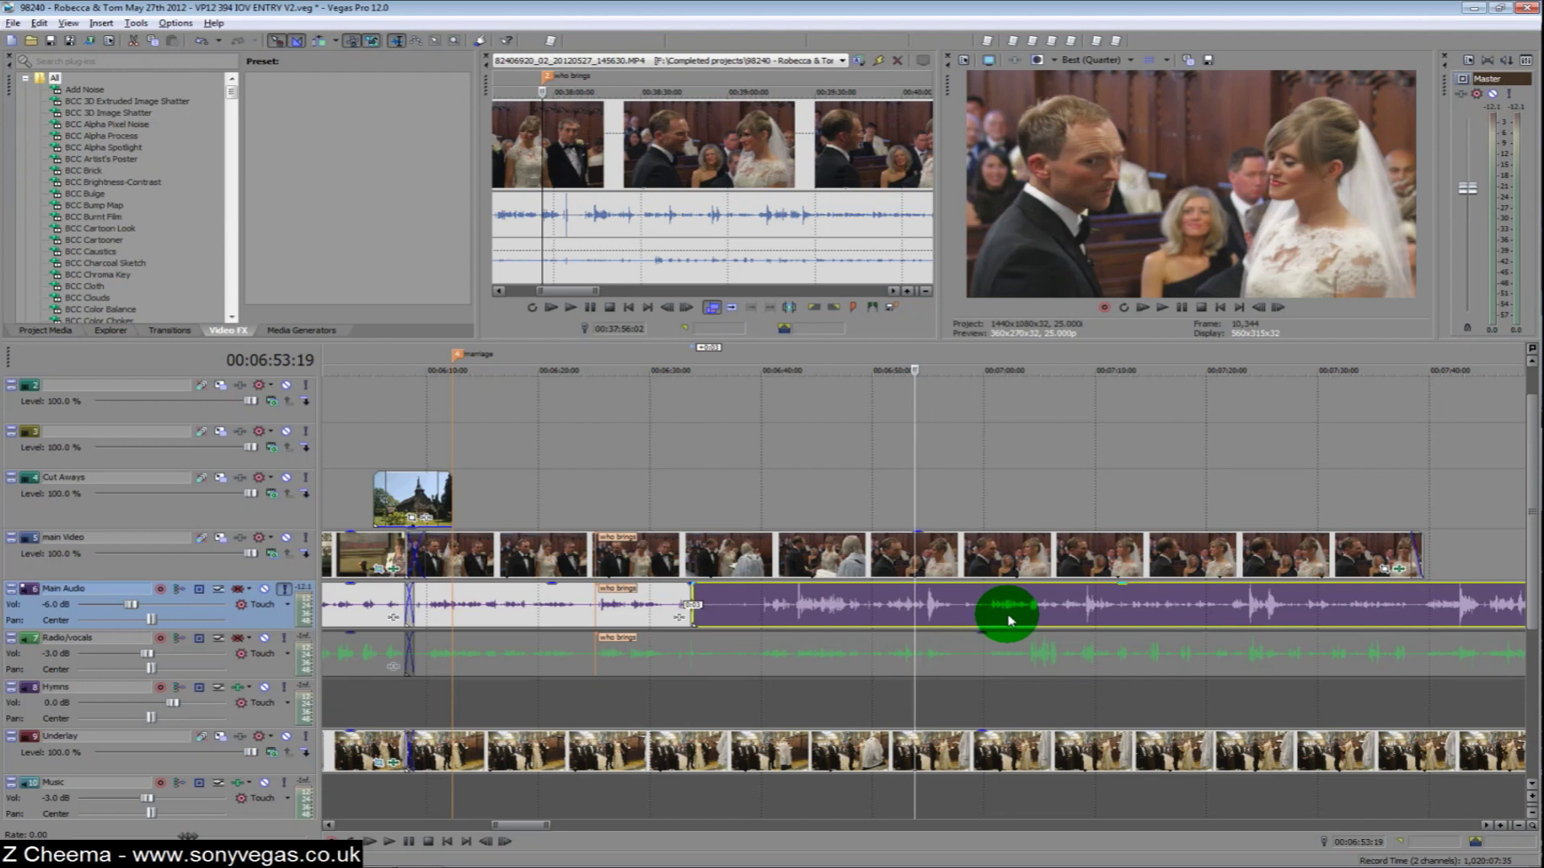
# Step: Turn off solo for Main Audio and play it together with Radio/vocals from about 00:06:52
pyautogui.click(295, 594)
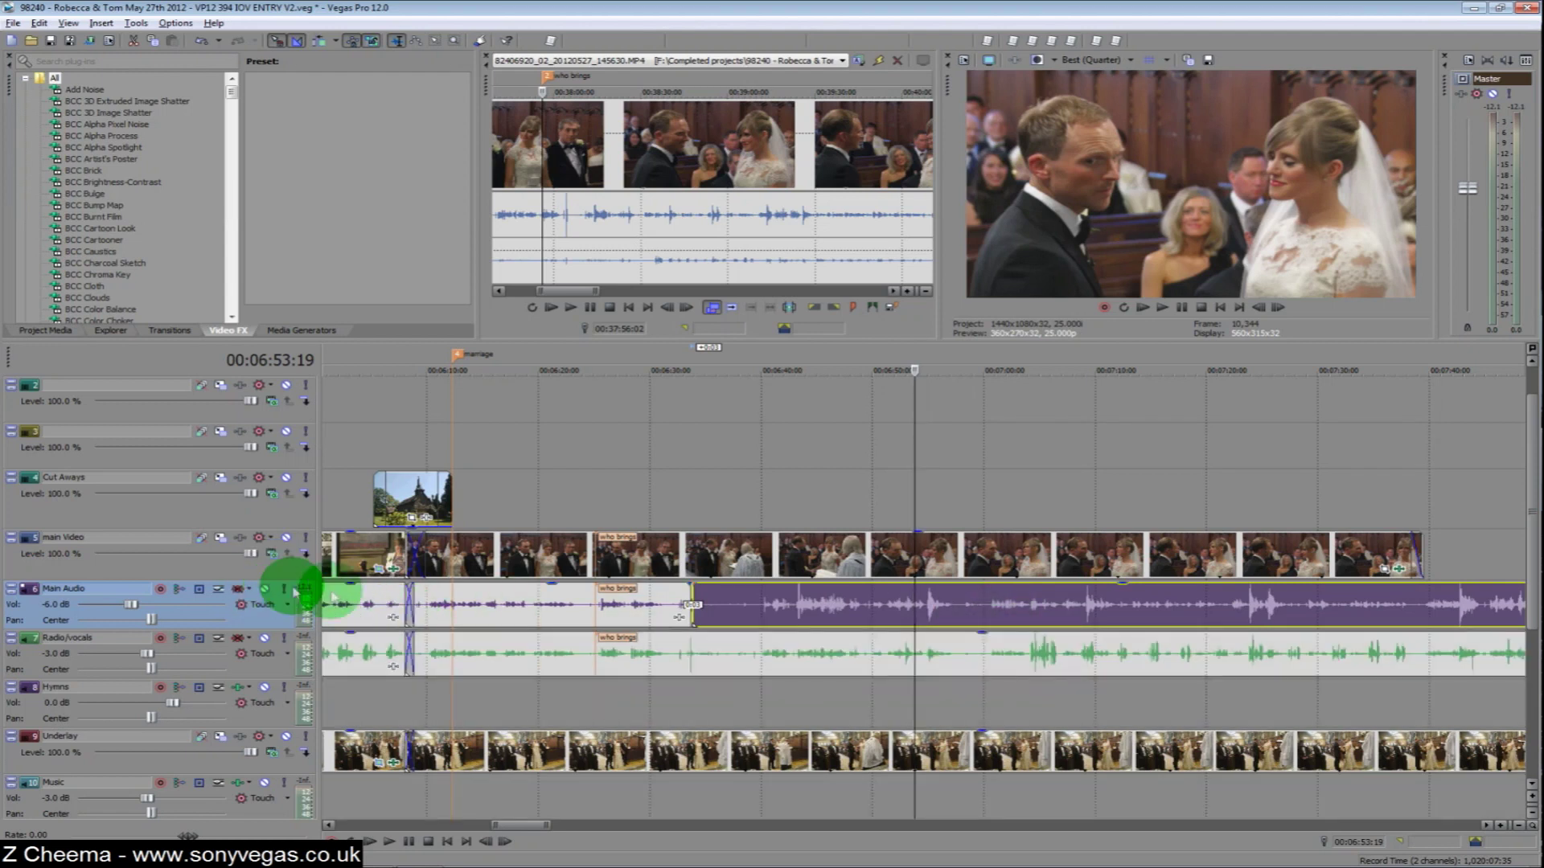
pyautogui.click(899, 516)
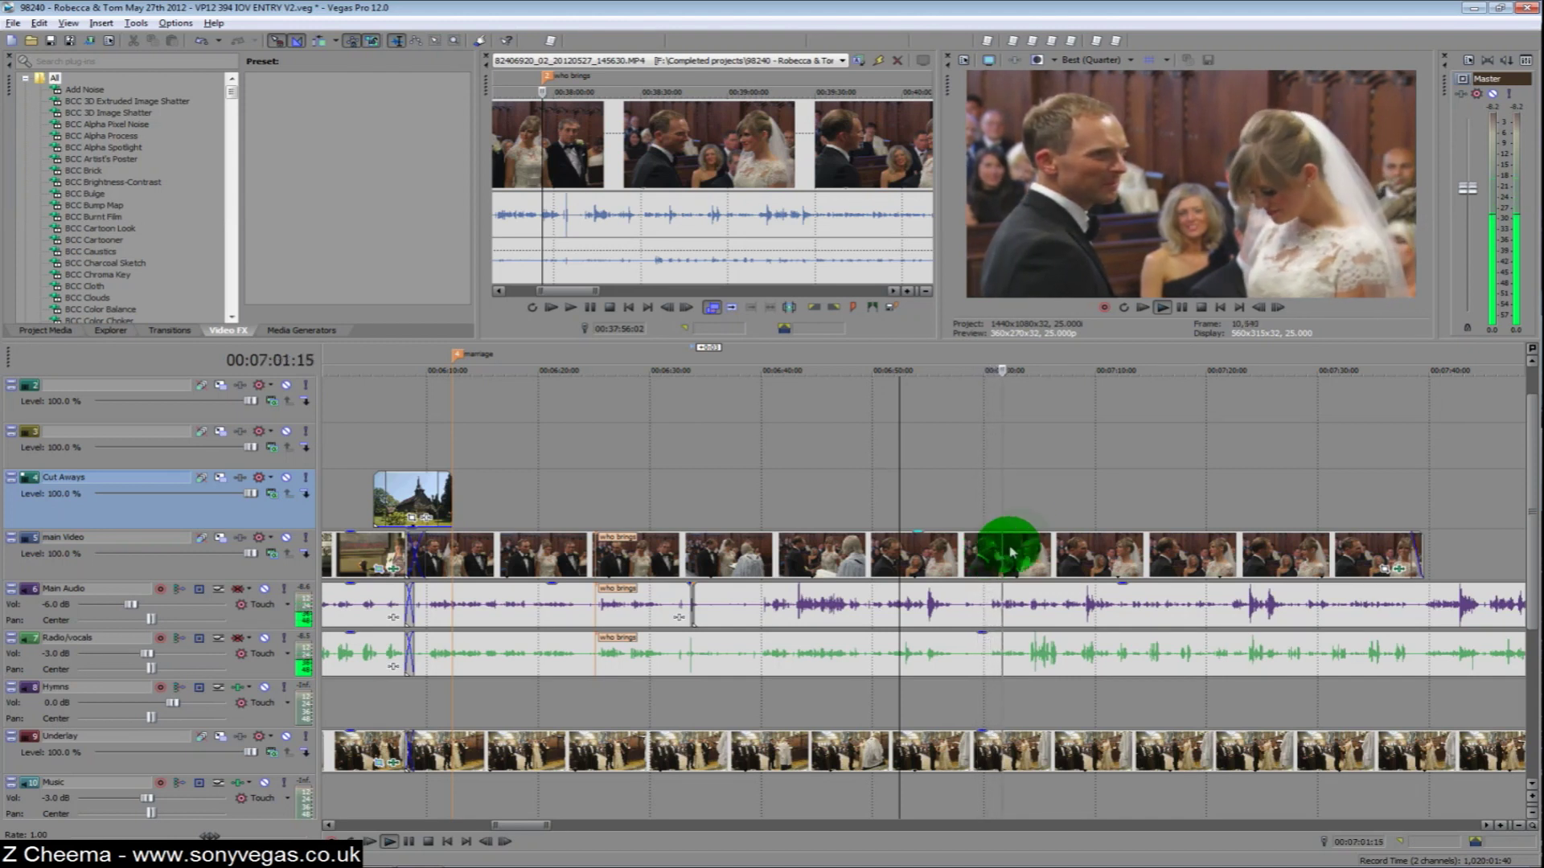
pyautogui.press('space')
# Step: Show the audio envelopes on the tracks around 00:06:54
pyautogui.scroll(3, 918, 508)
pyautogui.hotkey('ctrl', 'shift', 'e')
pyautogui.scroll(4, 924, 506)
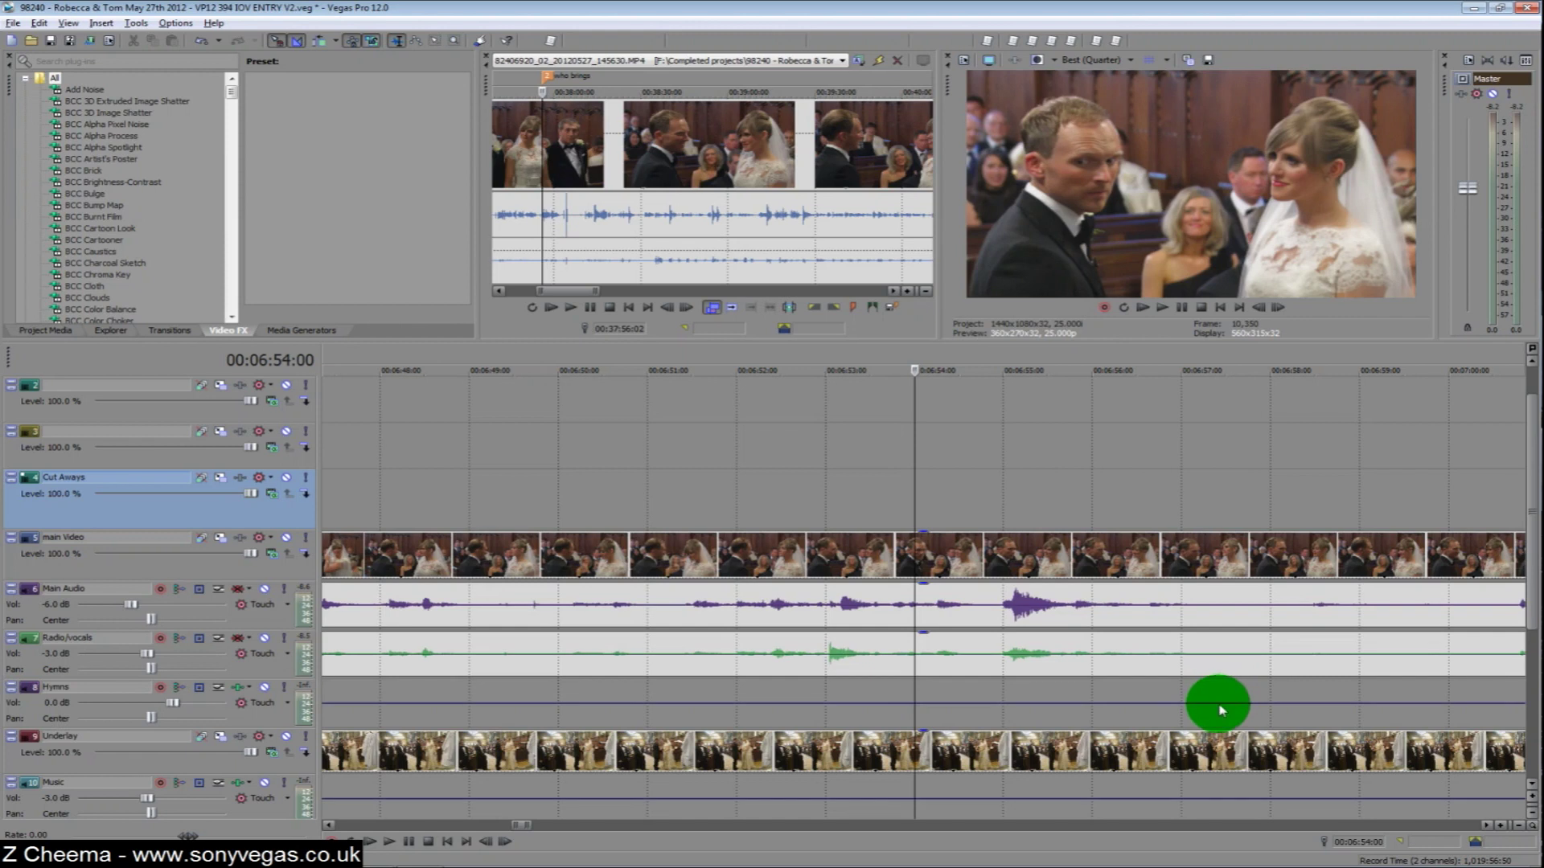
# Step: Lower the Main Audio volume envelope to about -10.3 dB between 00:06:54:19 and 00:06:56:10, over the loud sound
pyautogui.click(994, 625)
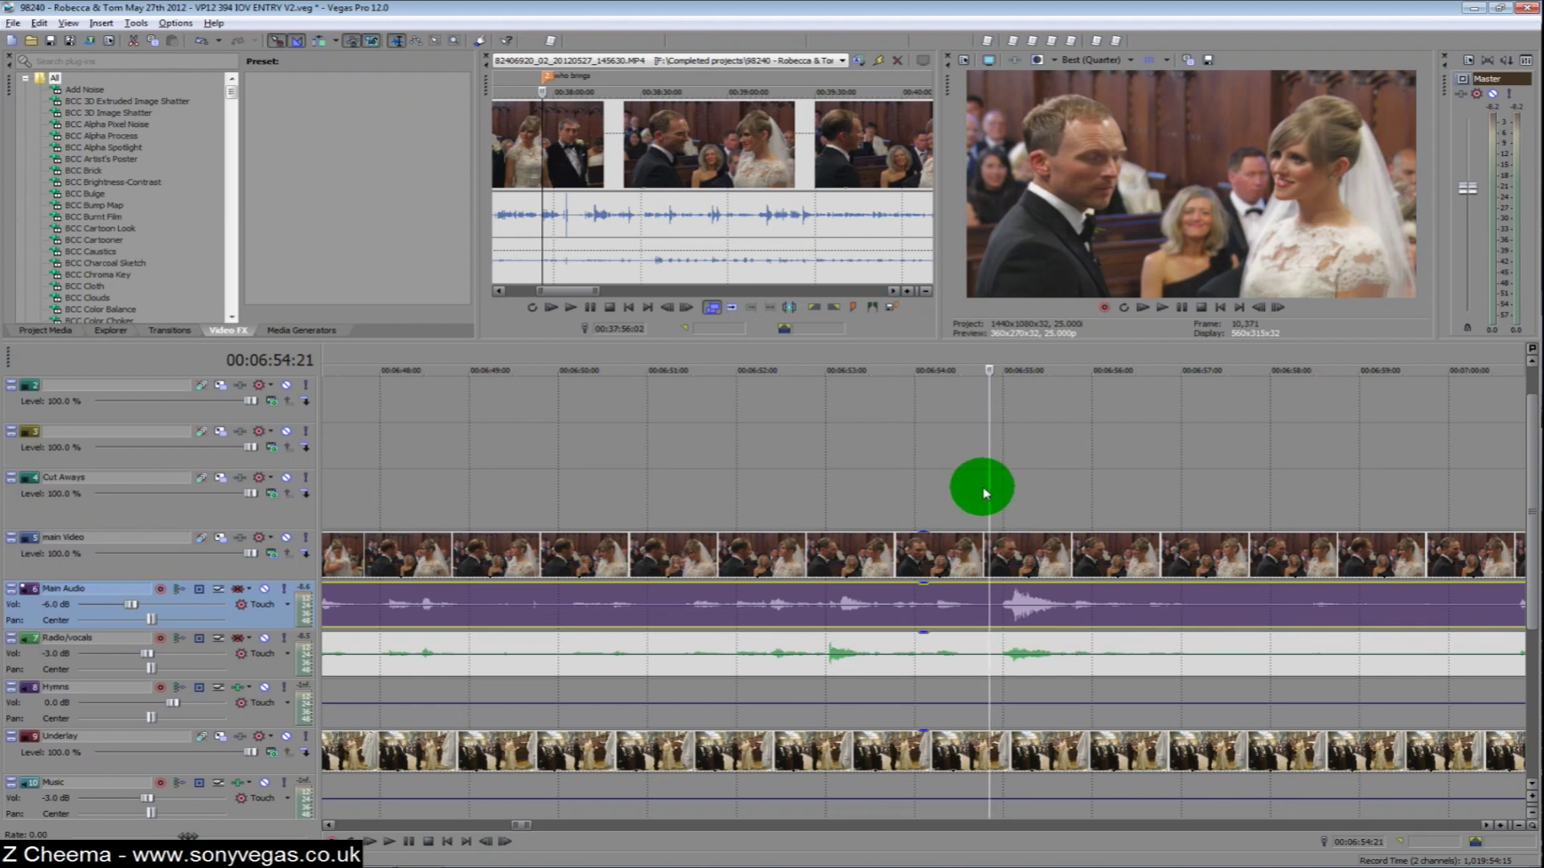
pyautogui.moveTo(985, 493); pyautogui.dragTo(1128, 496)
pyautogui.click(1012, 614)
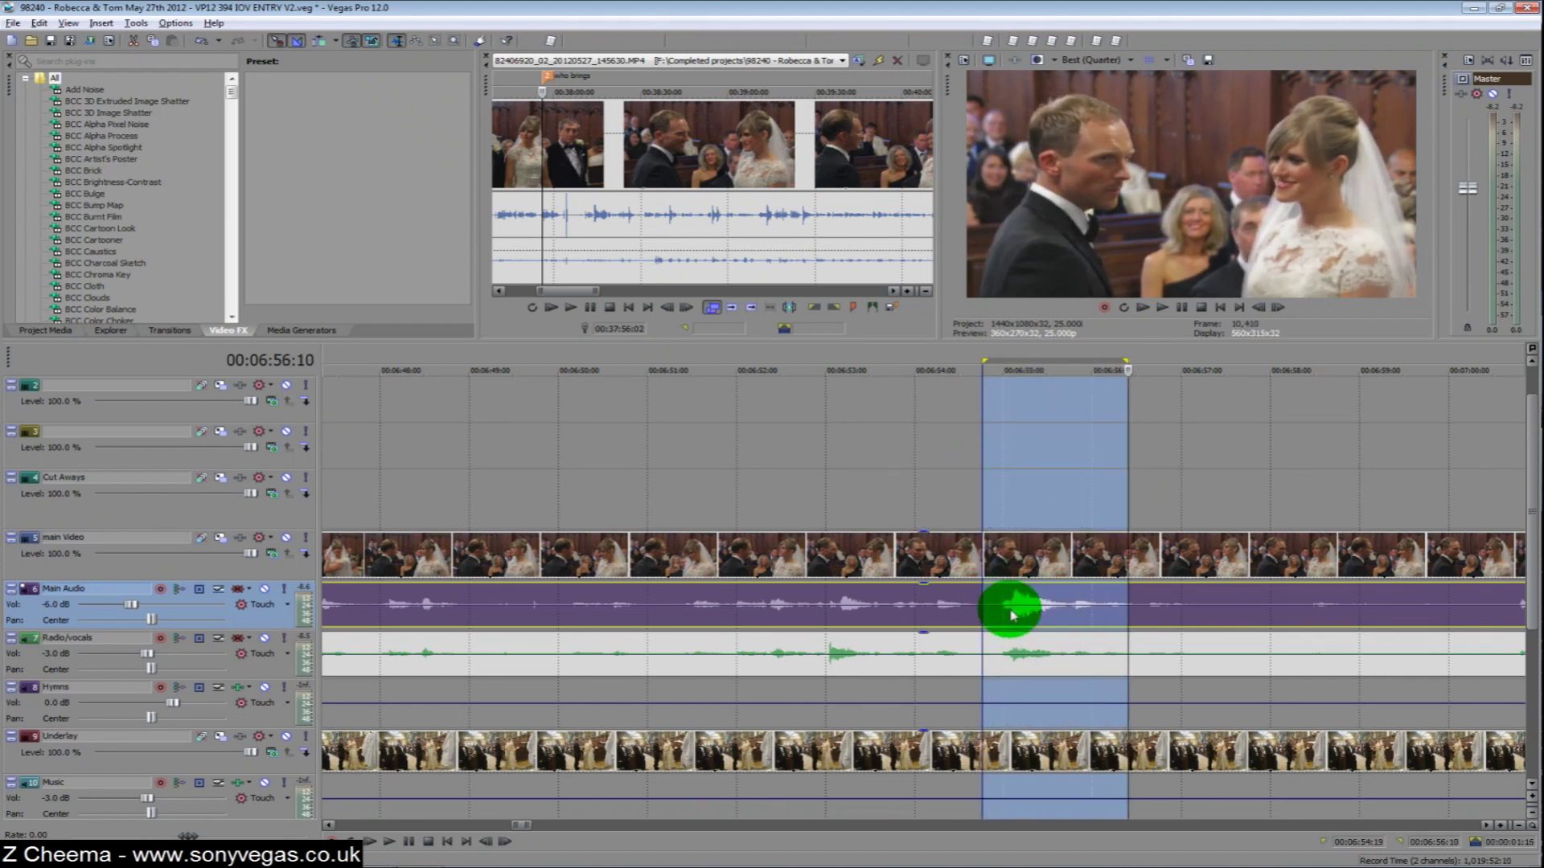
pyautogui.moveTo(1017, 613); pyautogui.dragTo(1021, 617)
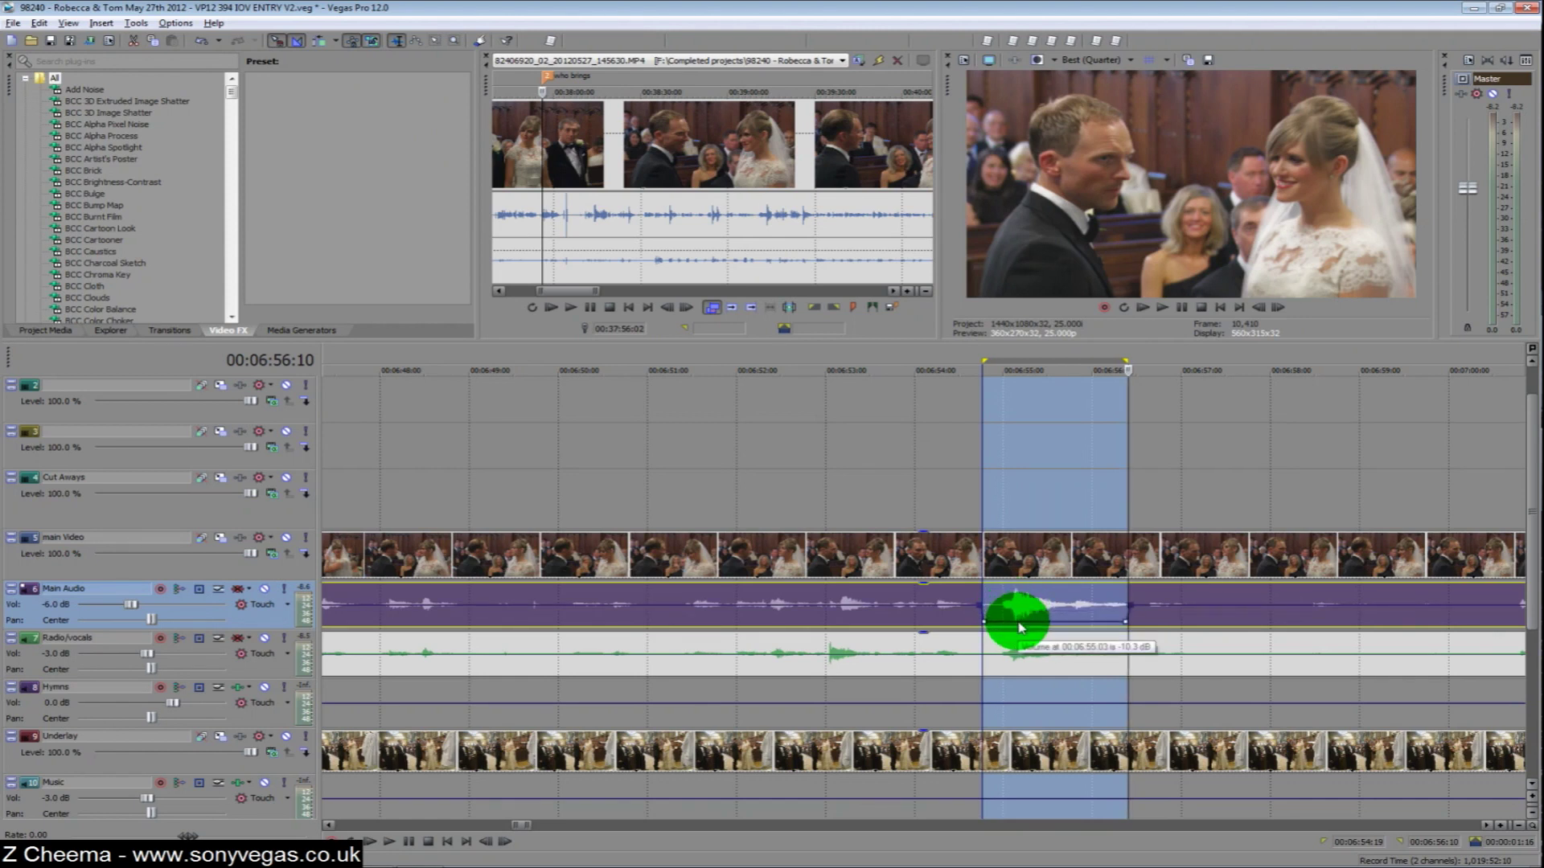
# Step: Play the timeline from just before the lowered Main Audio section to hear the volume dip
pyautogui.click(946, 482)
pyautogui.press('space')
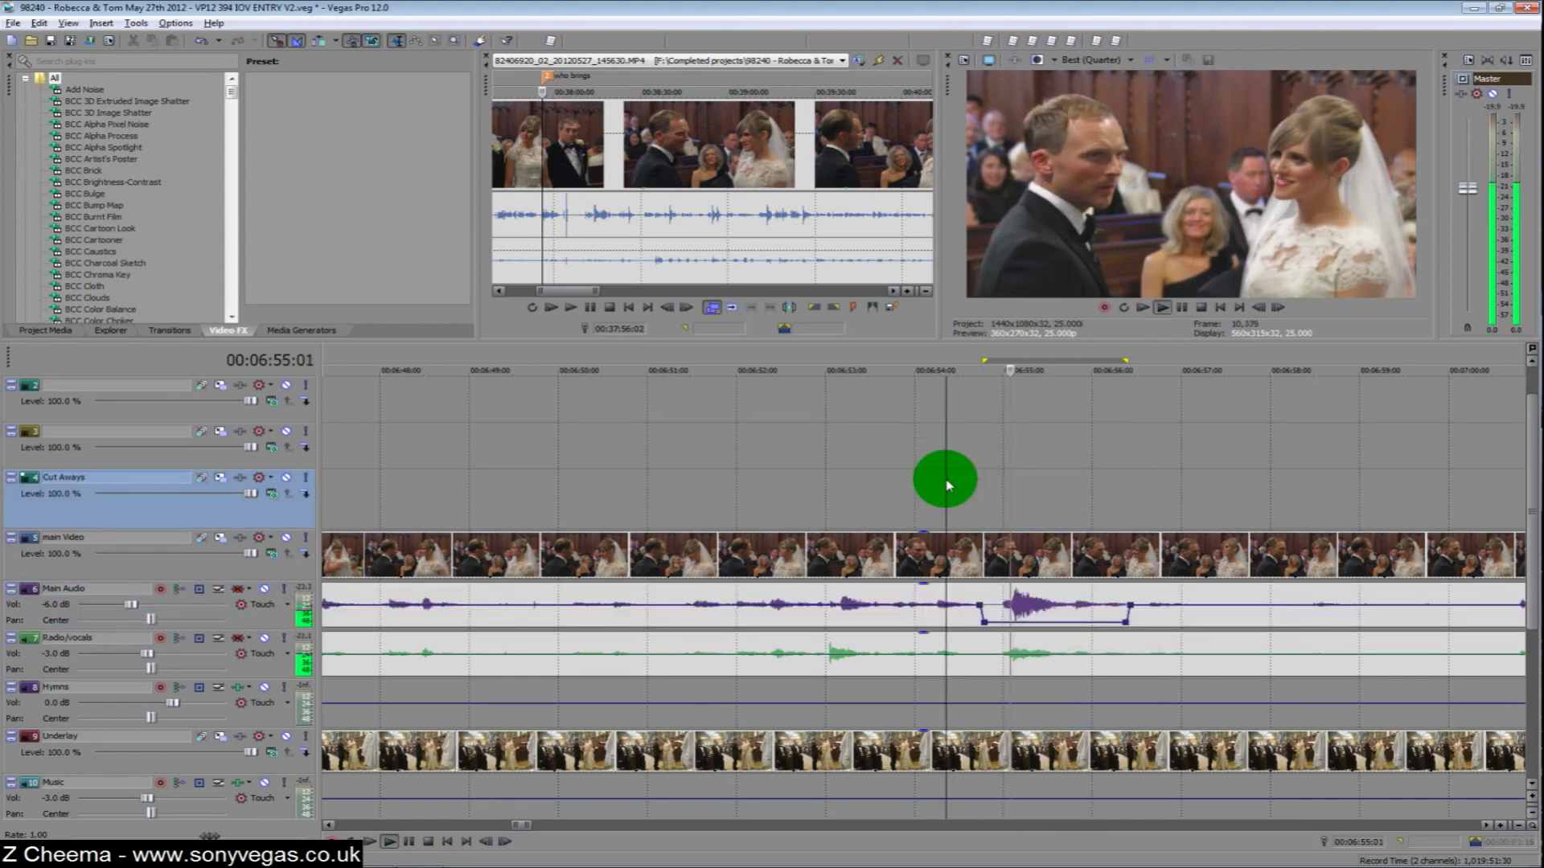
pyautogui.scroll(-3, 946, 483)
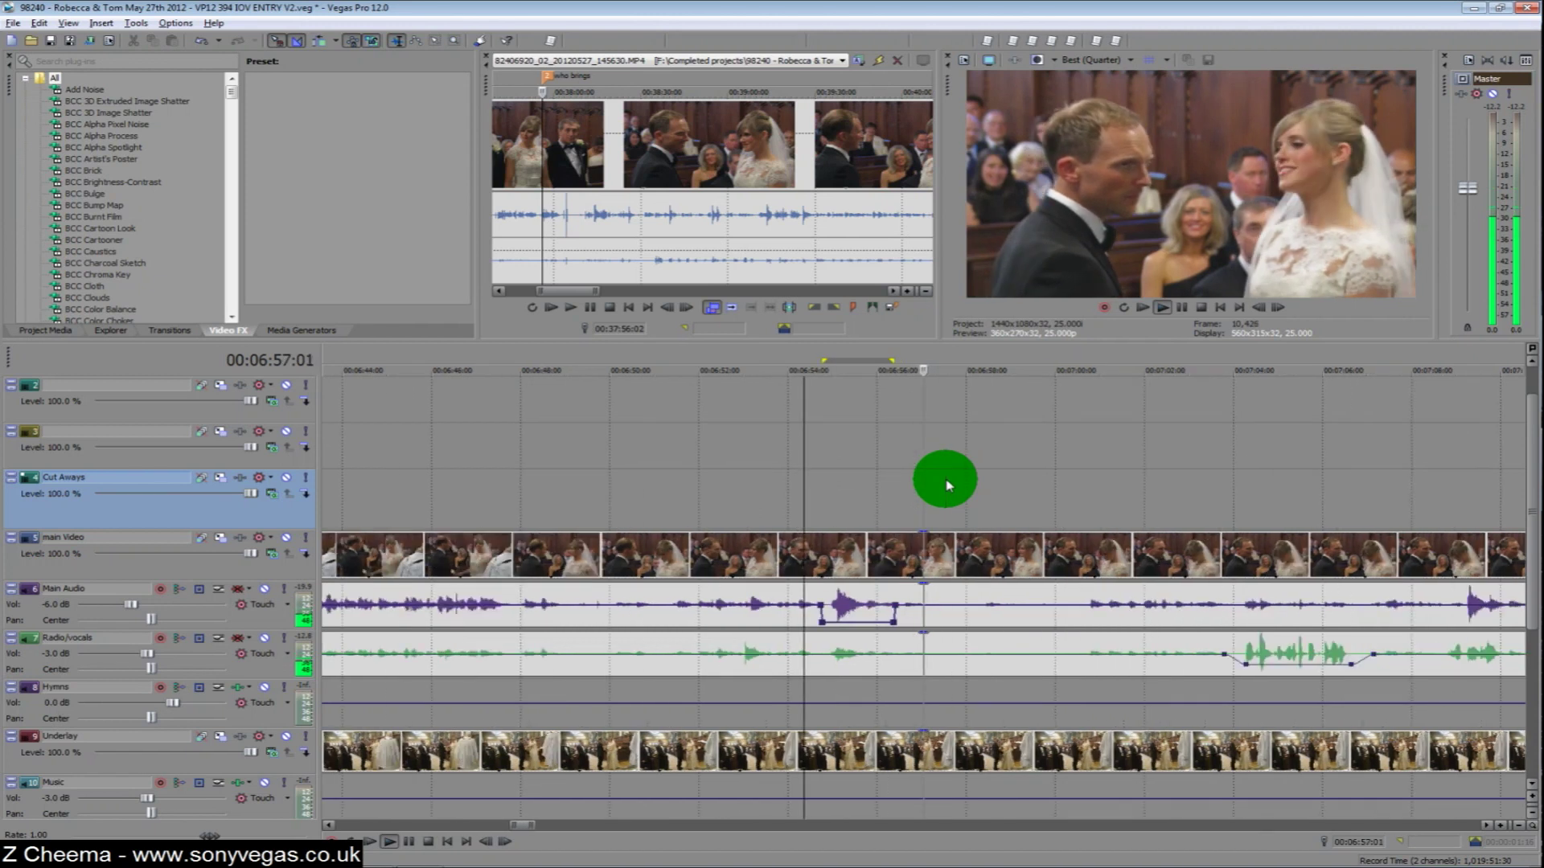
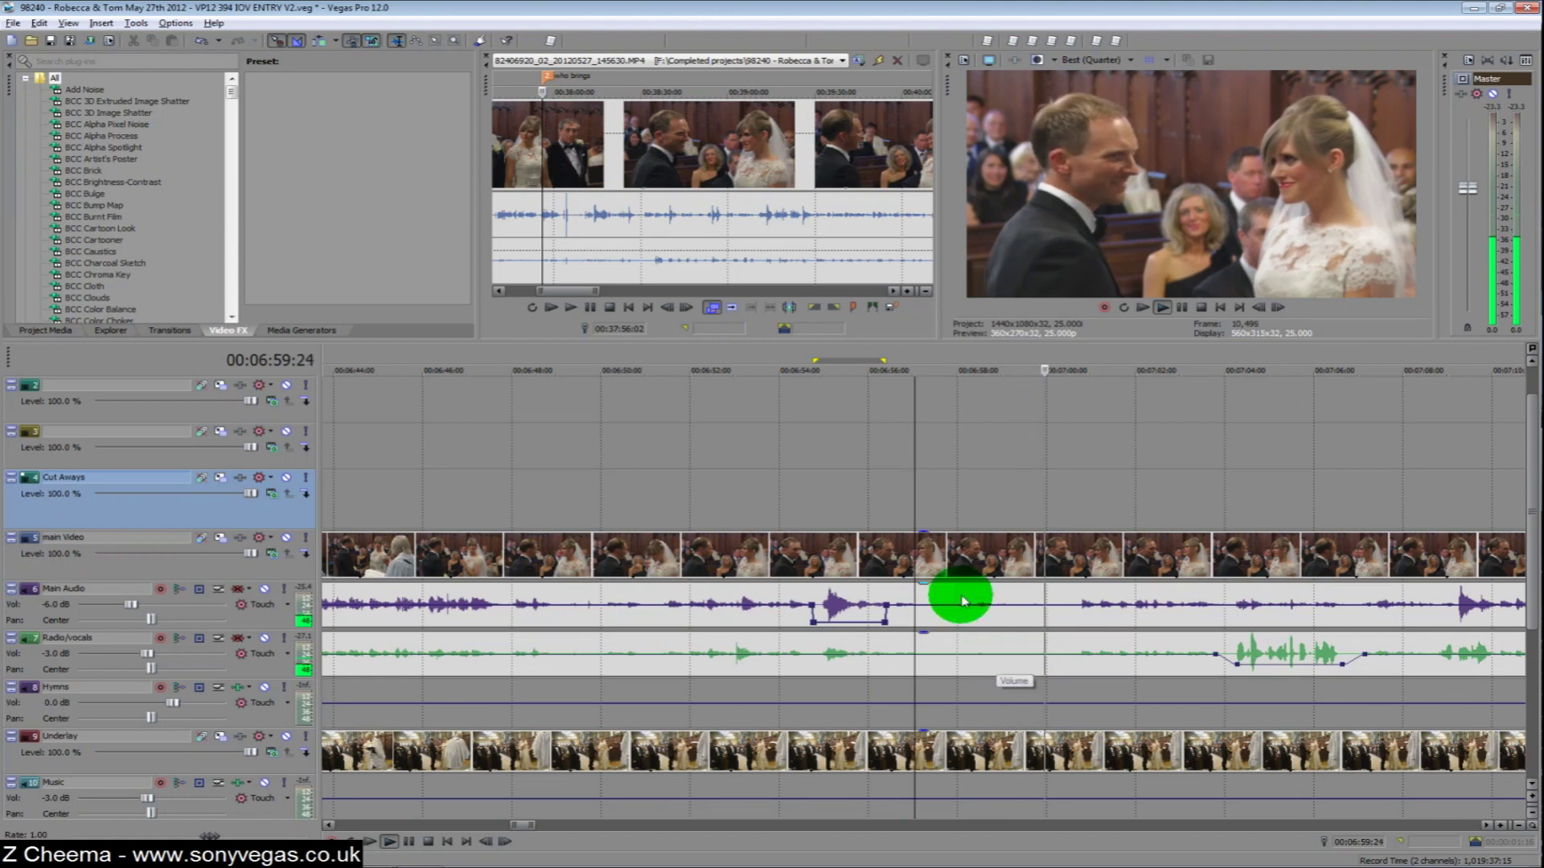
pyautogui.press('Return')
# Step: Select the quiet stretch from 00:06:57:01 to 00:07:00:08 and open that part of the Main Audio event in the Trimmer
pyautogui.hscroll(3, 997, 627)
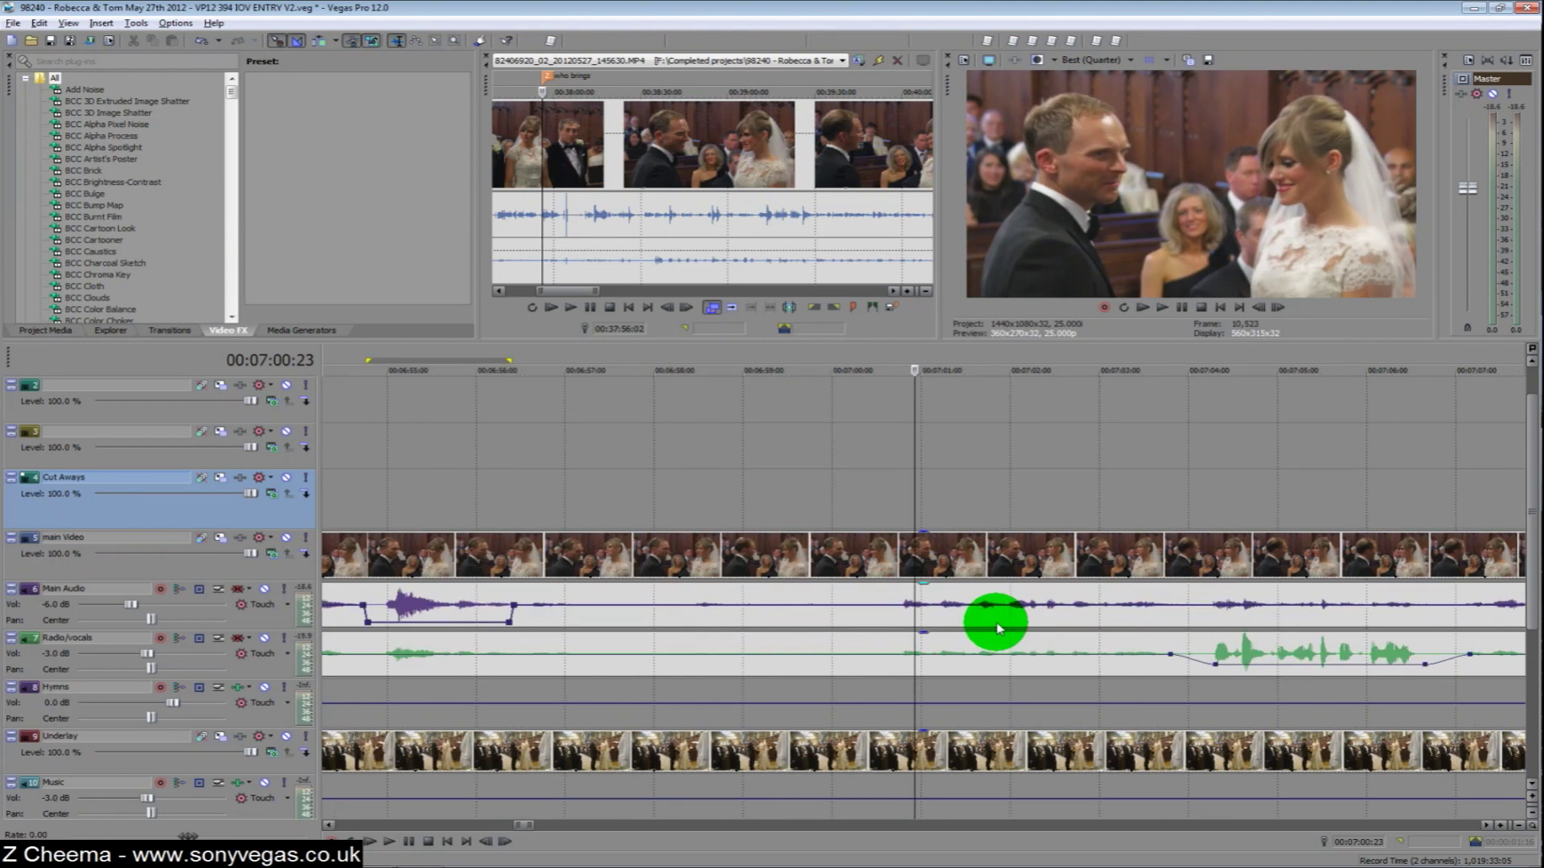
pyautogui.moveTo(741, 511); pyautogui.dragTo(886, 516)
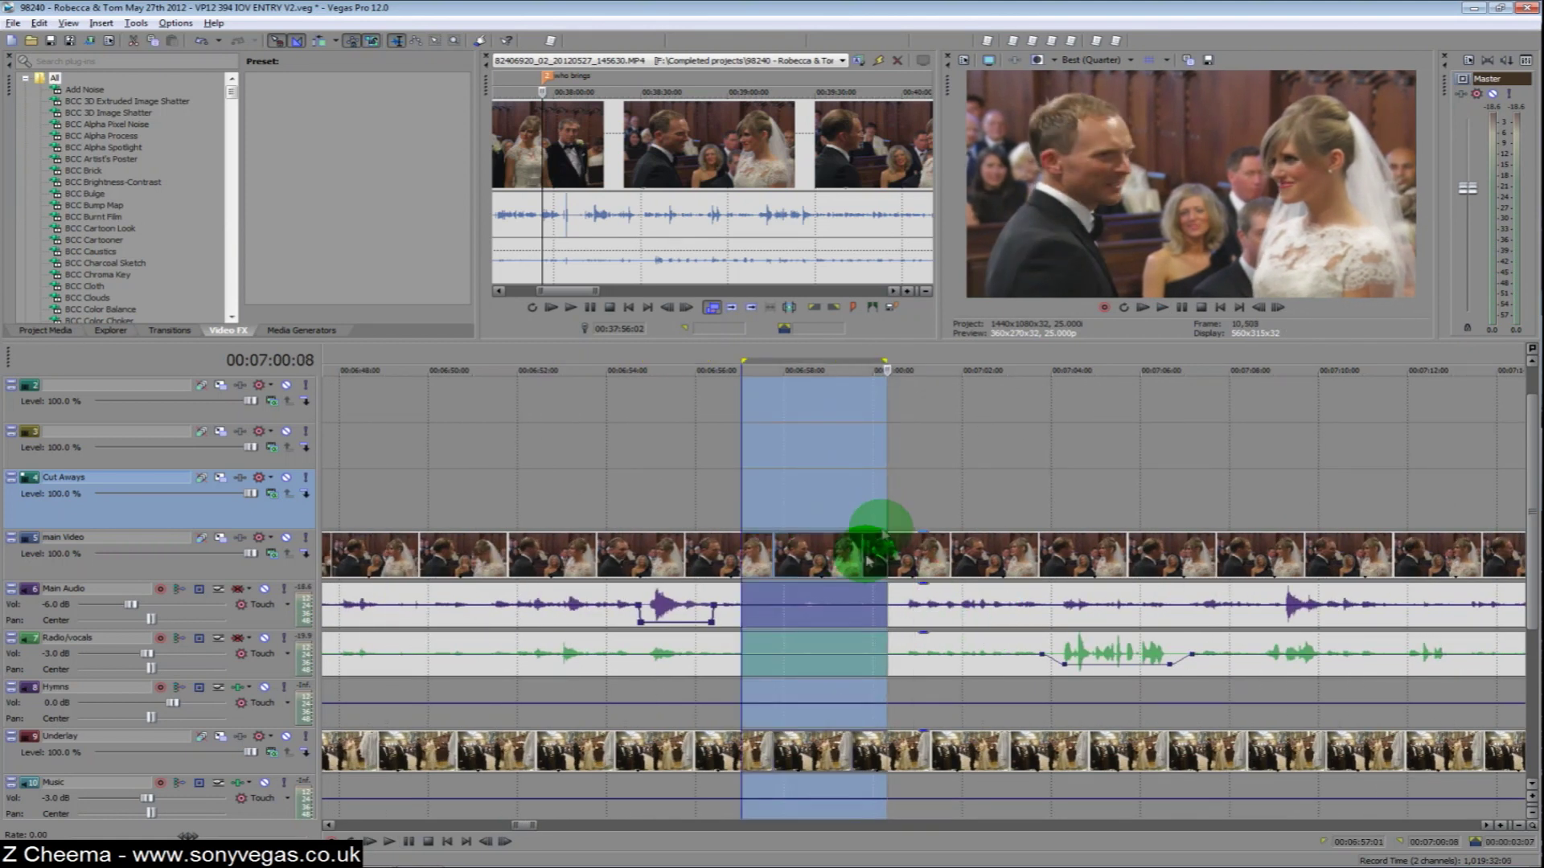
pyautogui.rightClick(840, 591)
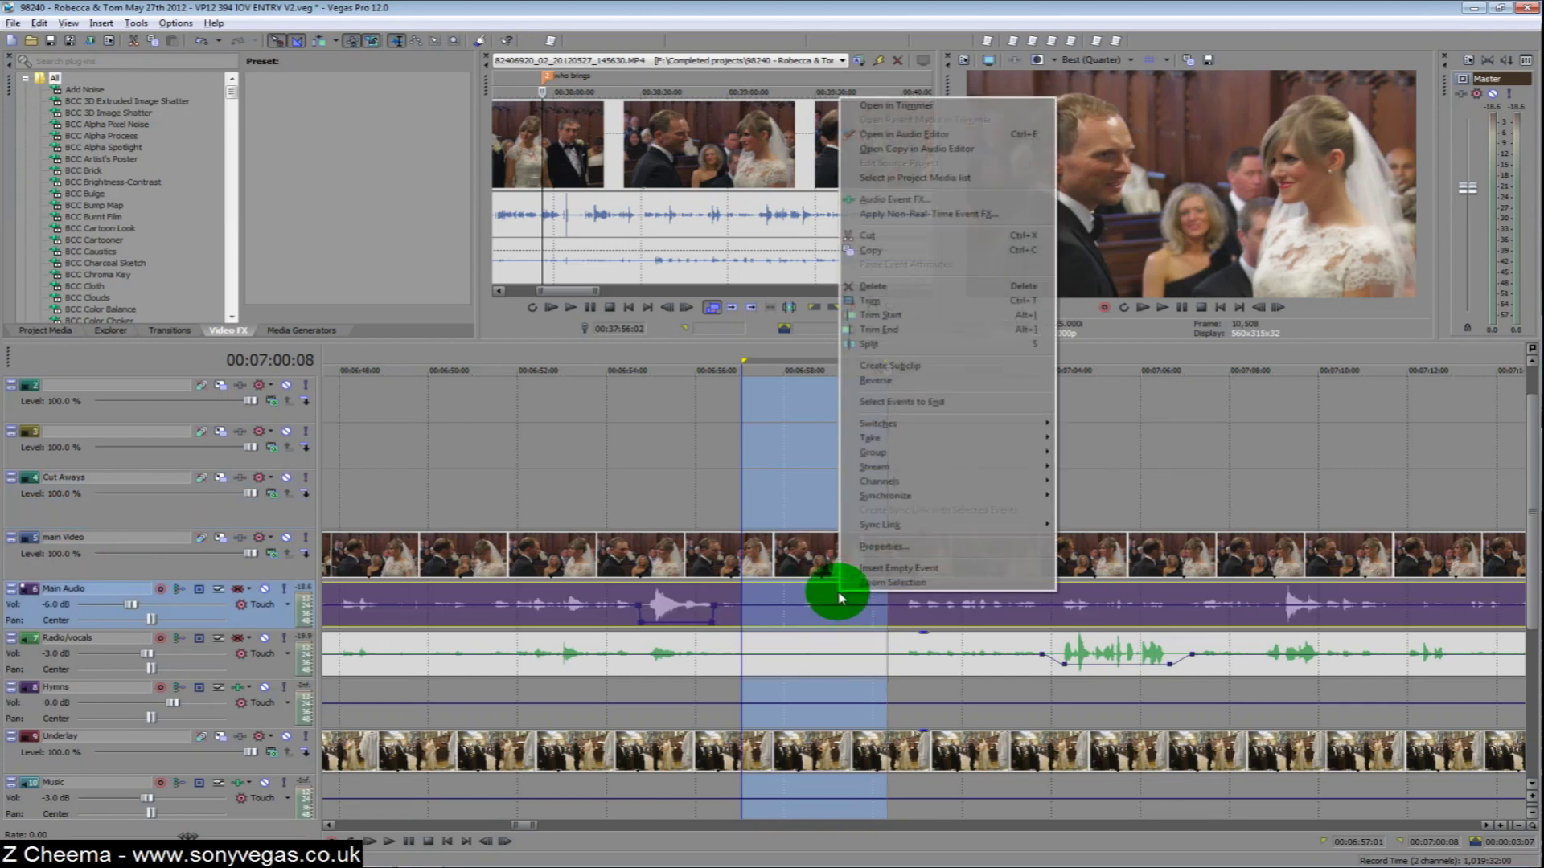
pyautogui.click(863, 117)
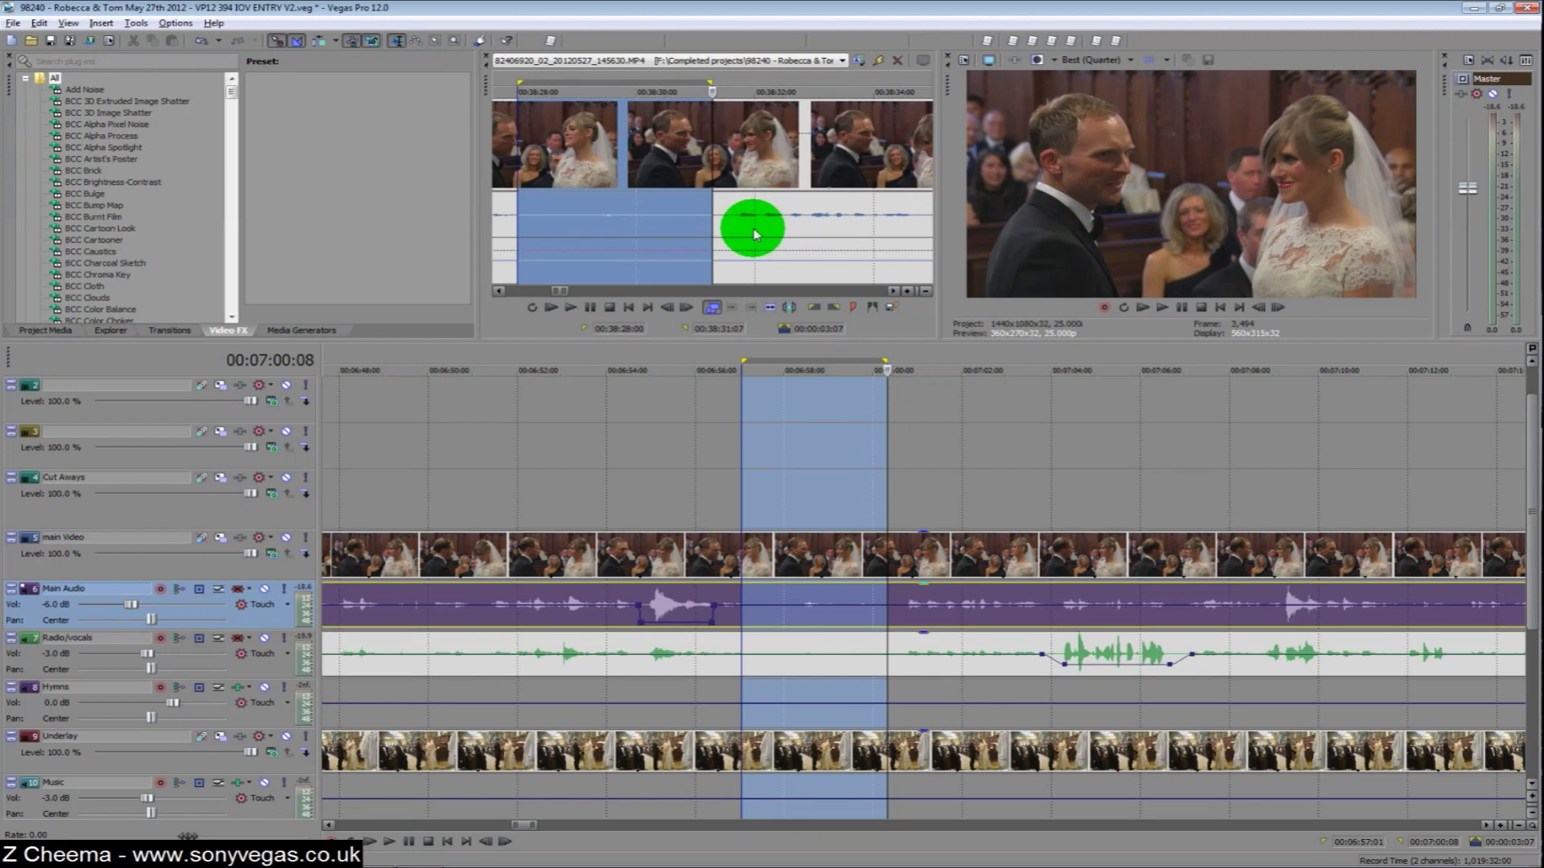
# Step: Place only the audio of the trimmed quiet selection on the Main Audio track over the loud sound, starting at about 00:06:54
pyautogui.moveTo(667, 94); pyautogui.dragTo(726, 205)
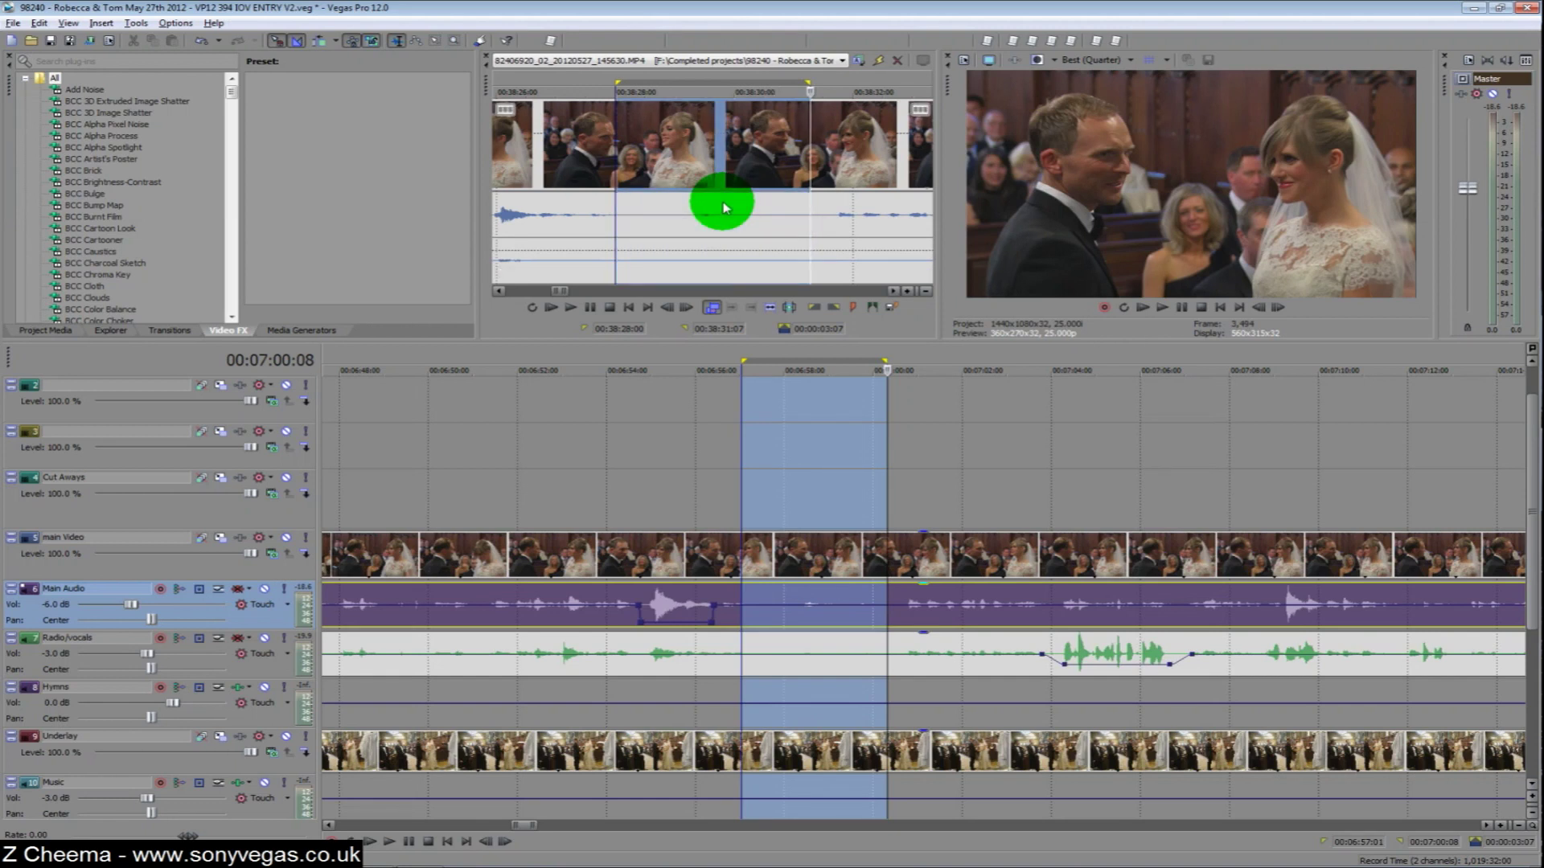
pyautogui.moveTo(724, 209); pyautogui.dragTo(626, 592)
pyautogui.moveTo(615, 589)
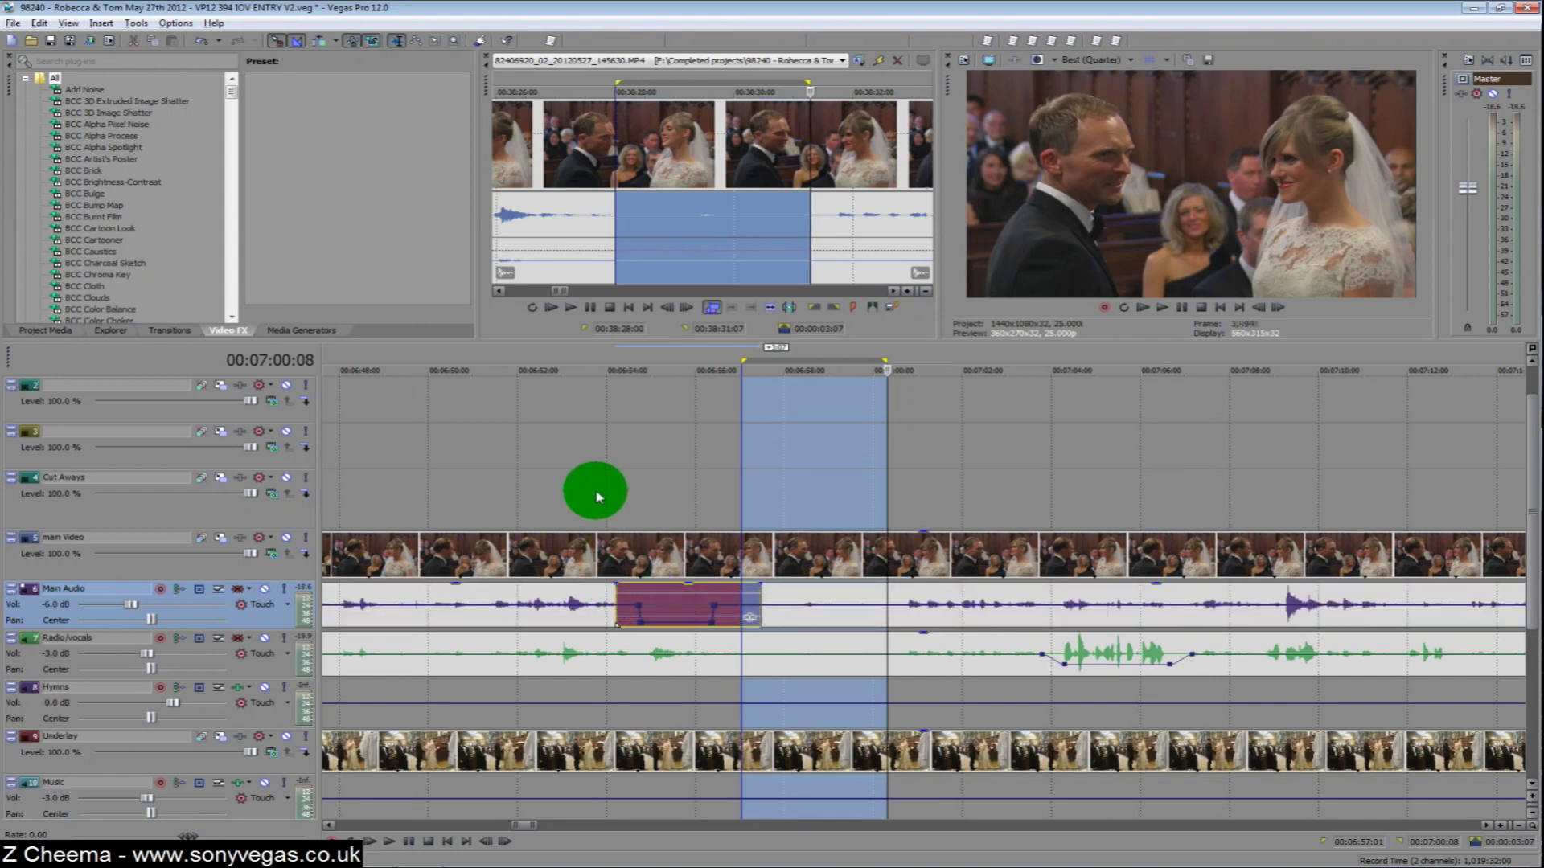
# Step: Play the timeline from just before the inserted quiet audio to hear how it covers the loud sound
pyautogui.click(597, 492)
pyautogui.press('space')
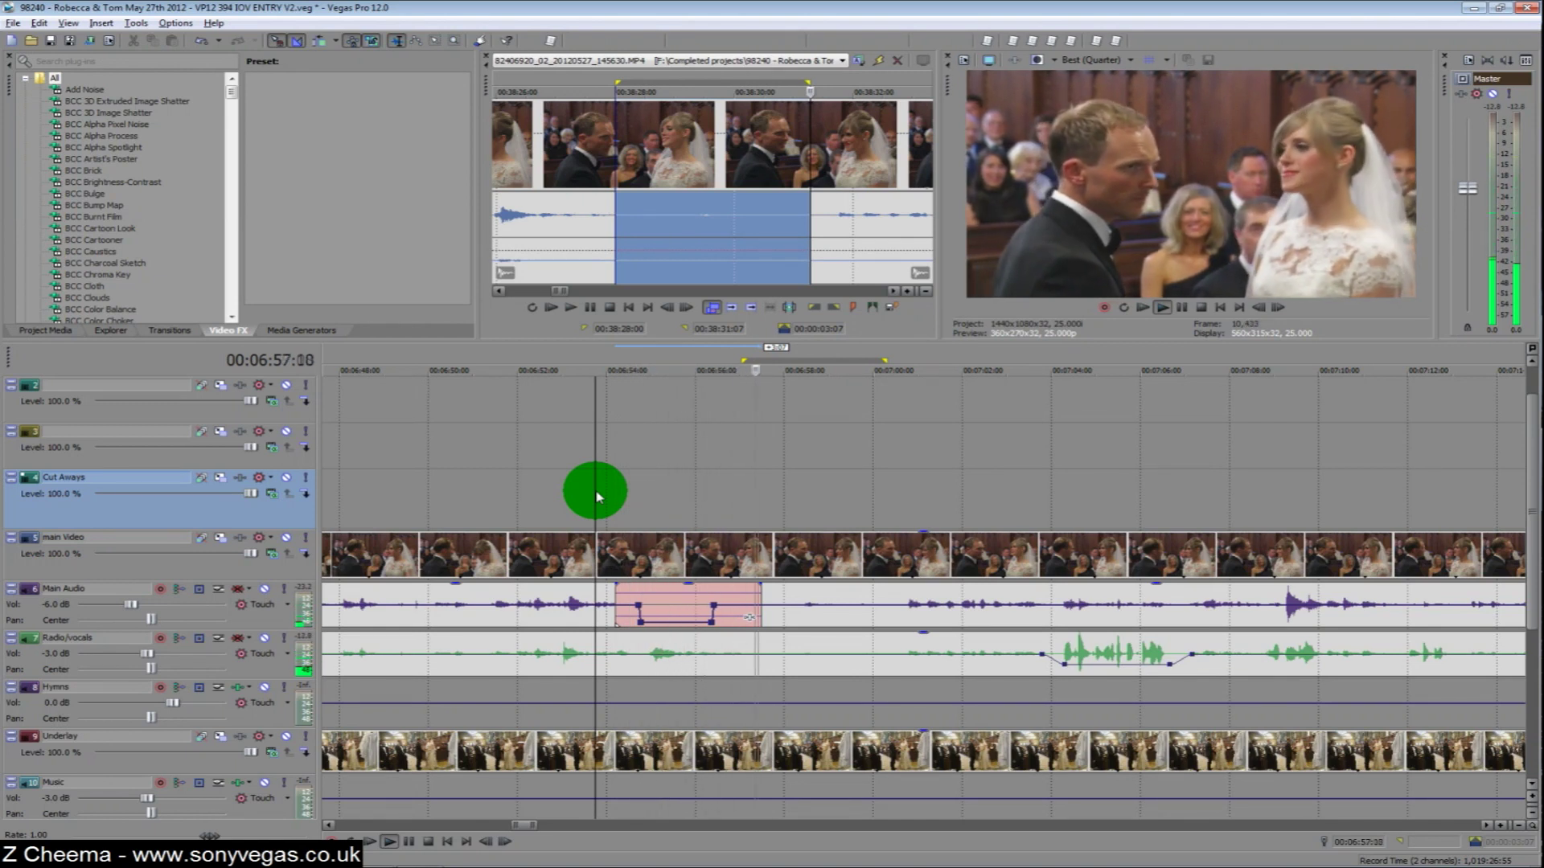
pyautogui.press('Return')
# Step: Crossfade both ends of the inserted quiet audio with Main Audio and level out the lowered volume envelope
pyautogui.click(764, 593)
pyautogui.moveTo(762, 591); pyautogui.dragTo(726, 587)
pyautogui.moveTo(613, 591)
pyautogui.moveTo(614, 591); pyautogui.dragTo(691, 613)
# Step: Replay the patched Main Audio section to check the crossfades at both ends
pyautogui.click(594, 494)
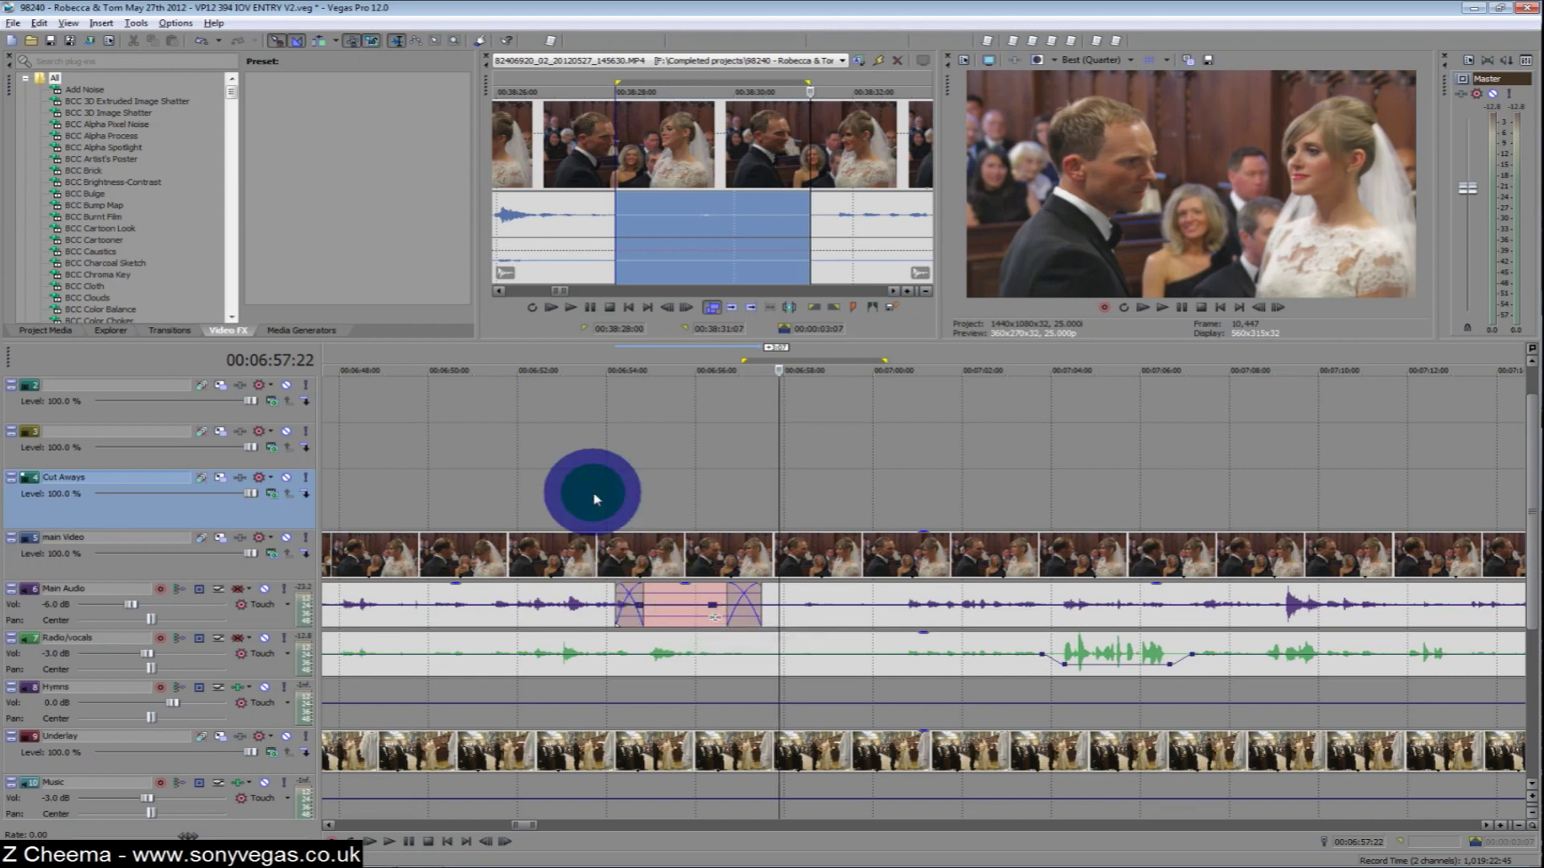
pyautogui.press('space')
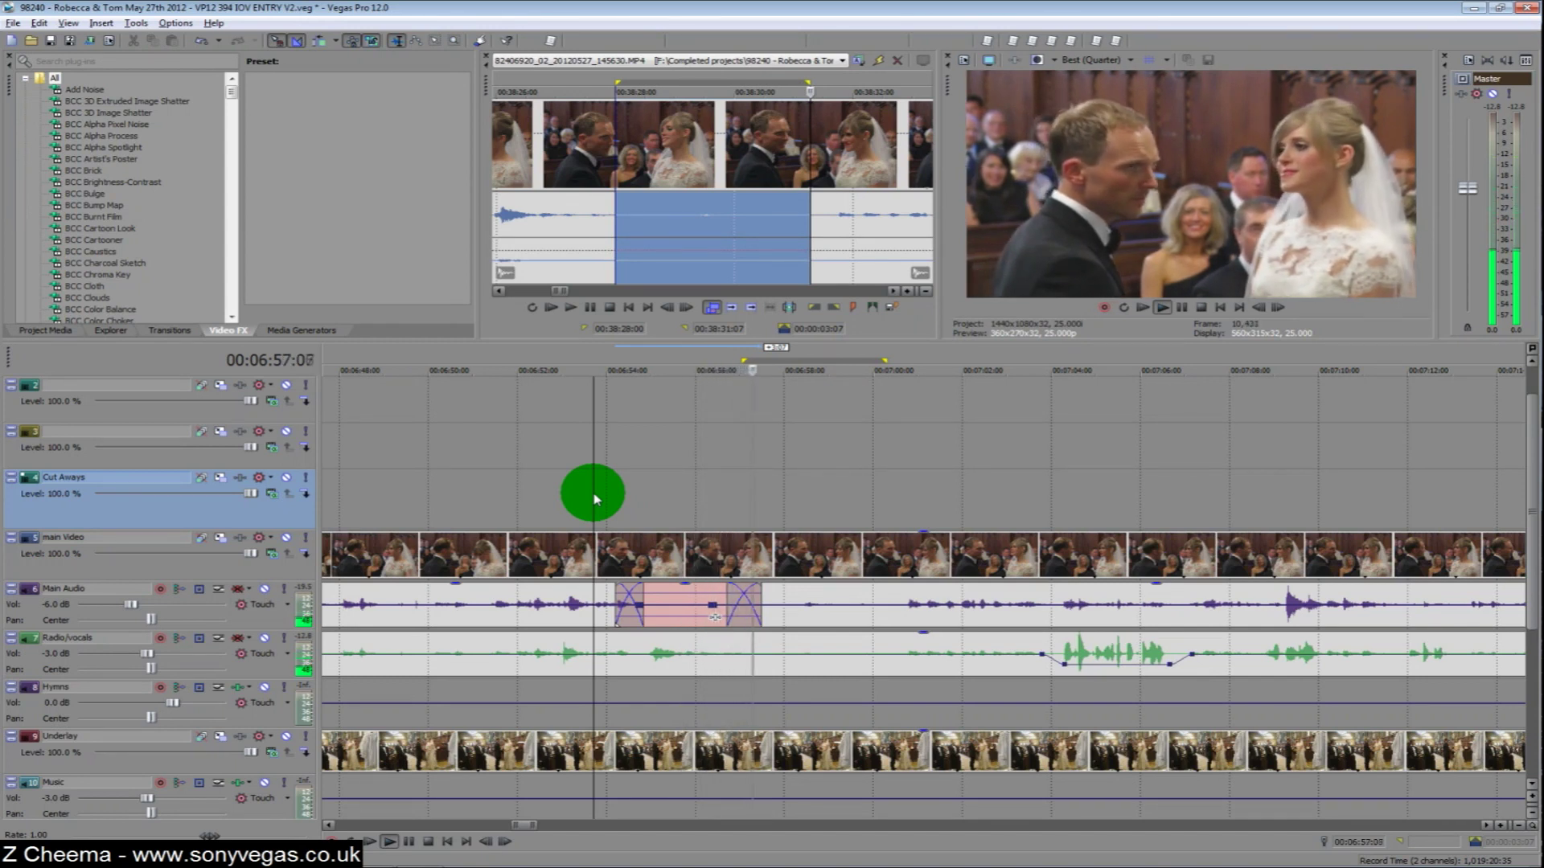
pyautogui.press('Return')
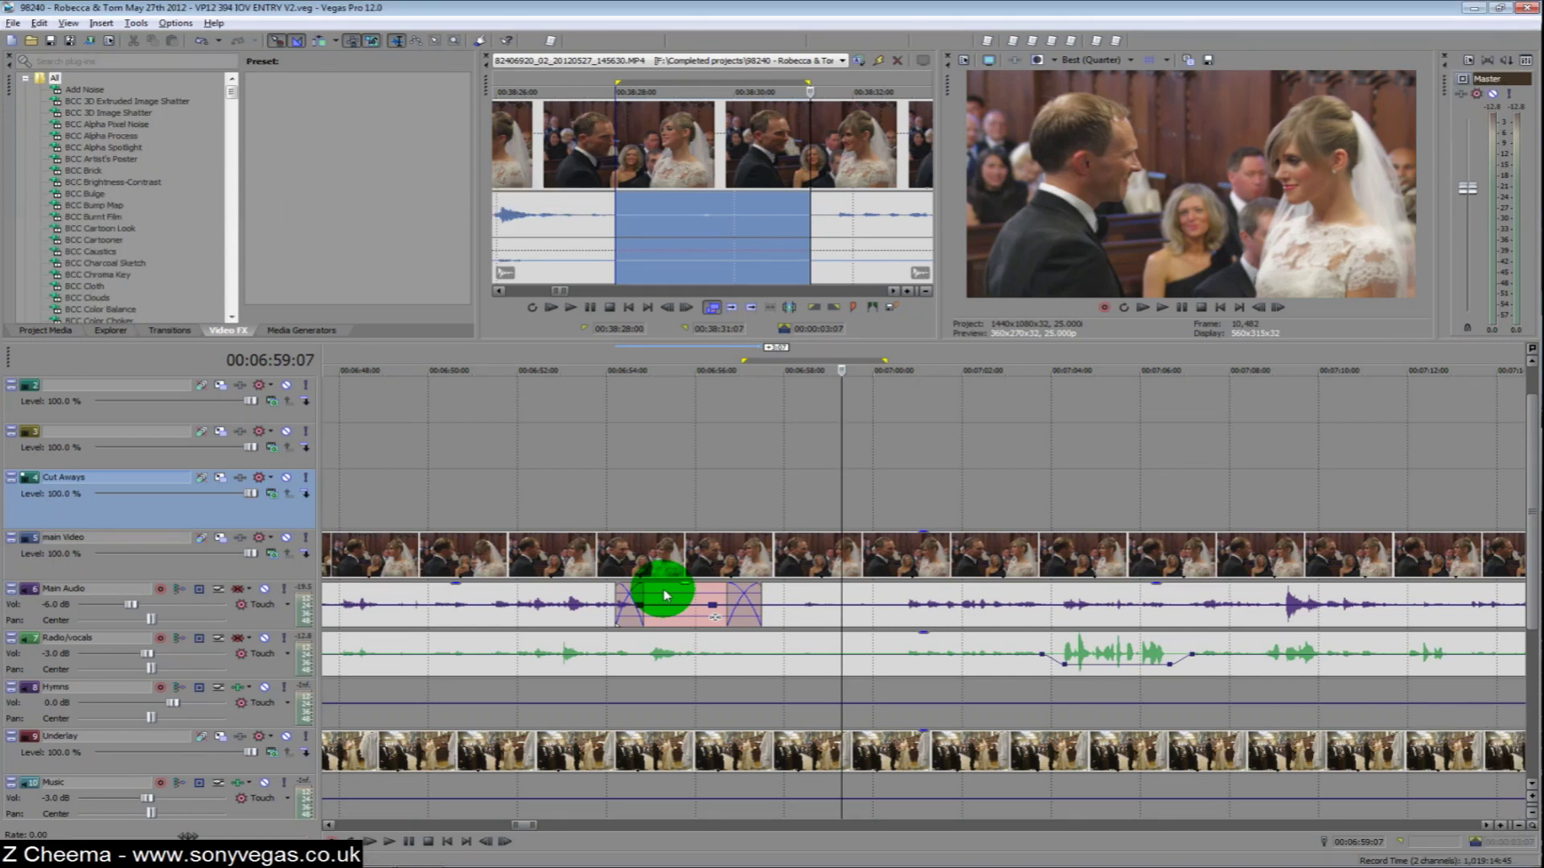
# Step: Play the timeline from about 00:07:02 to 00:07:11, pausing once after the lowered section of Radio/vocals
pyautogui.scroll(-3, 657, 592)
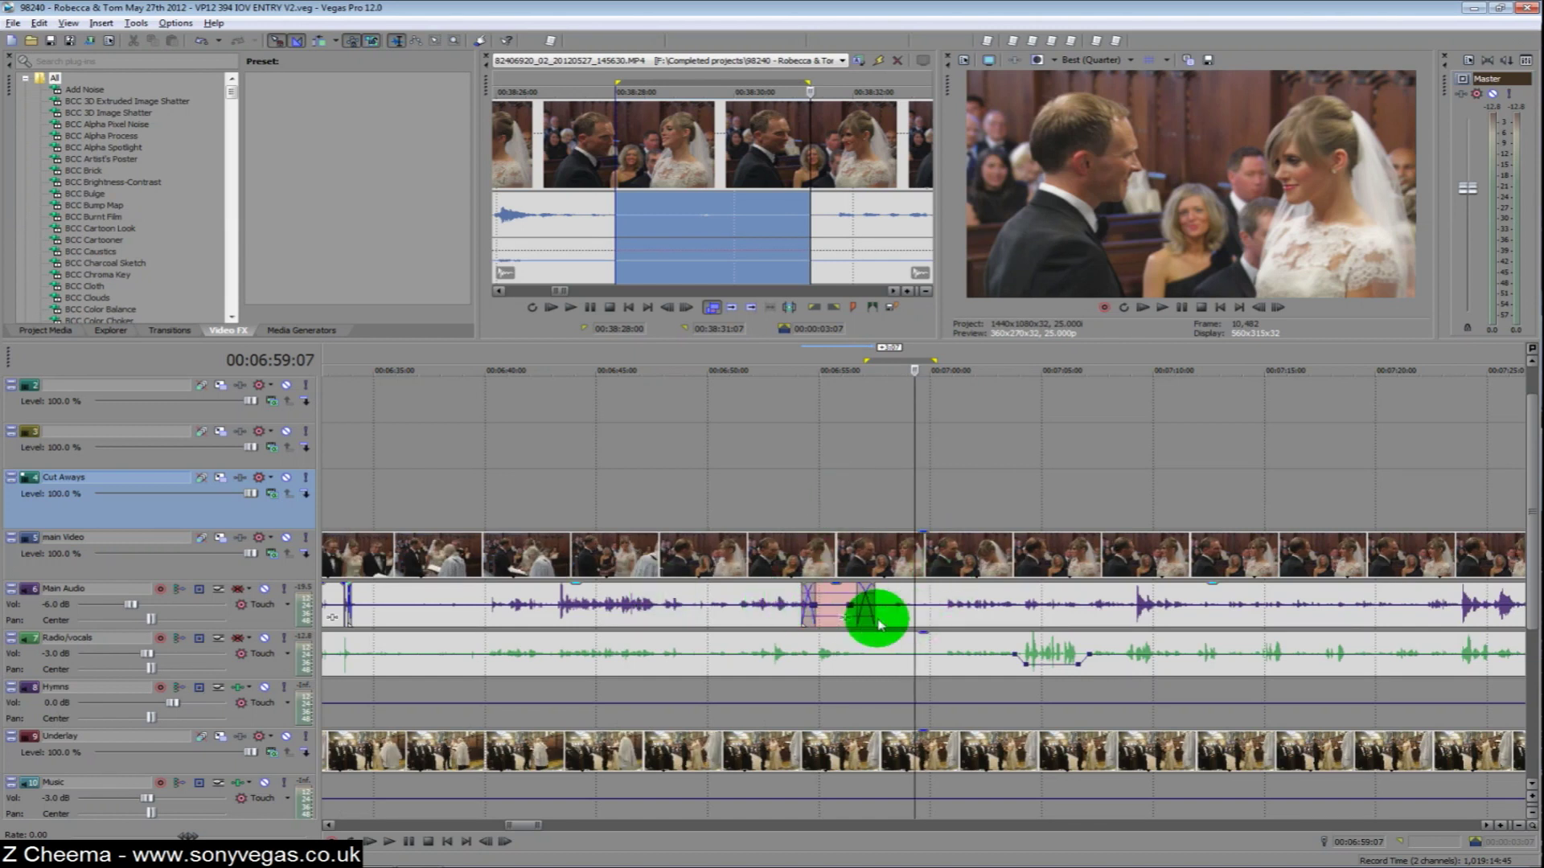
pyautogui.scroll(-3, 878, 624)
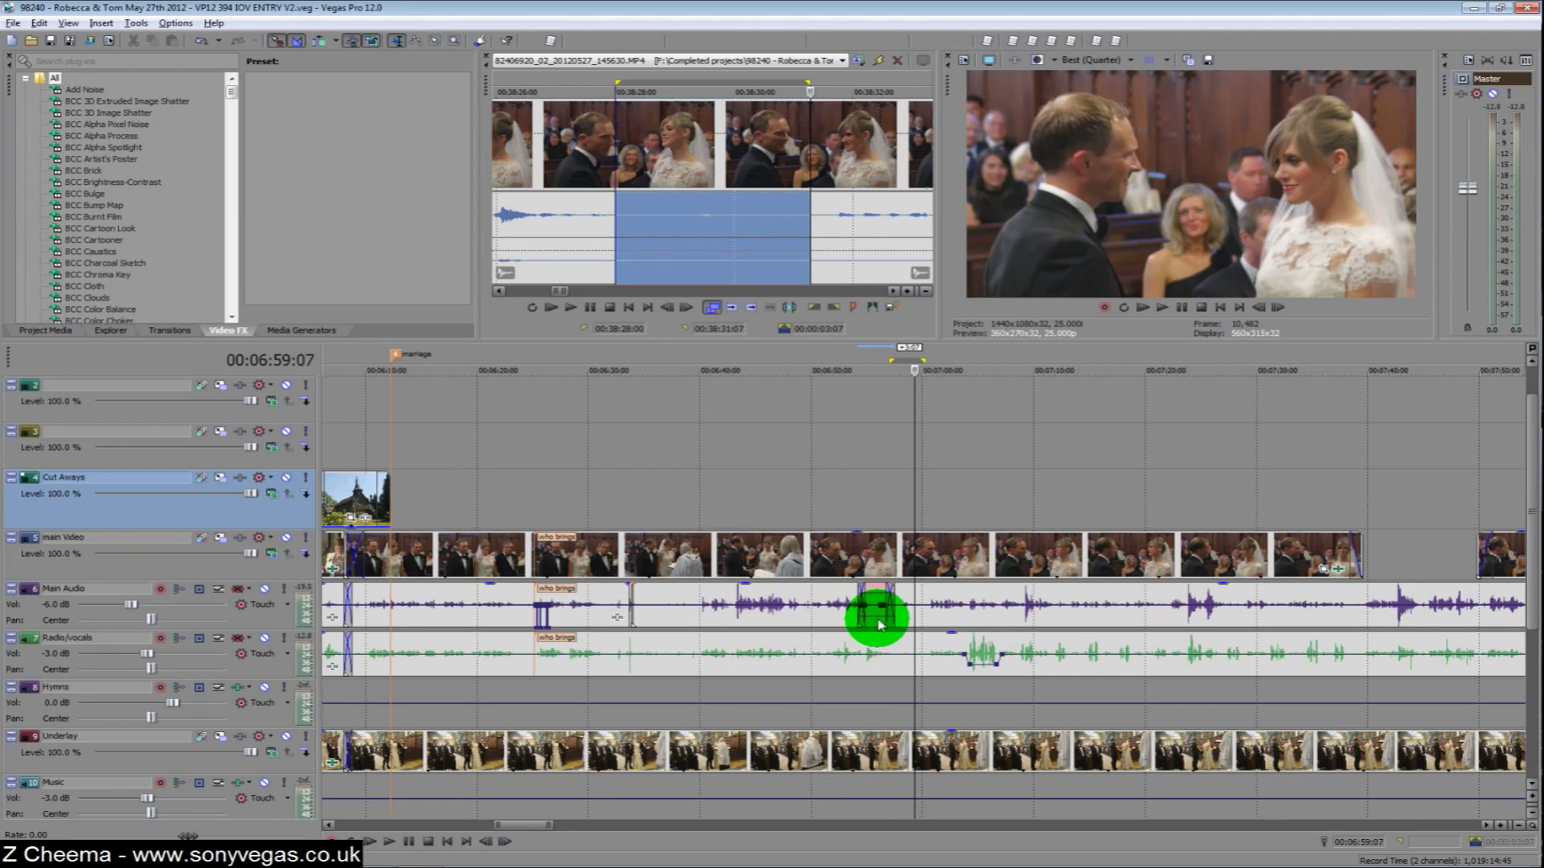
pyautogui.click(879, 625)
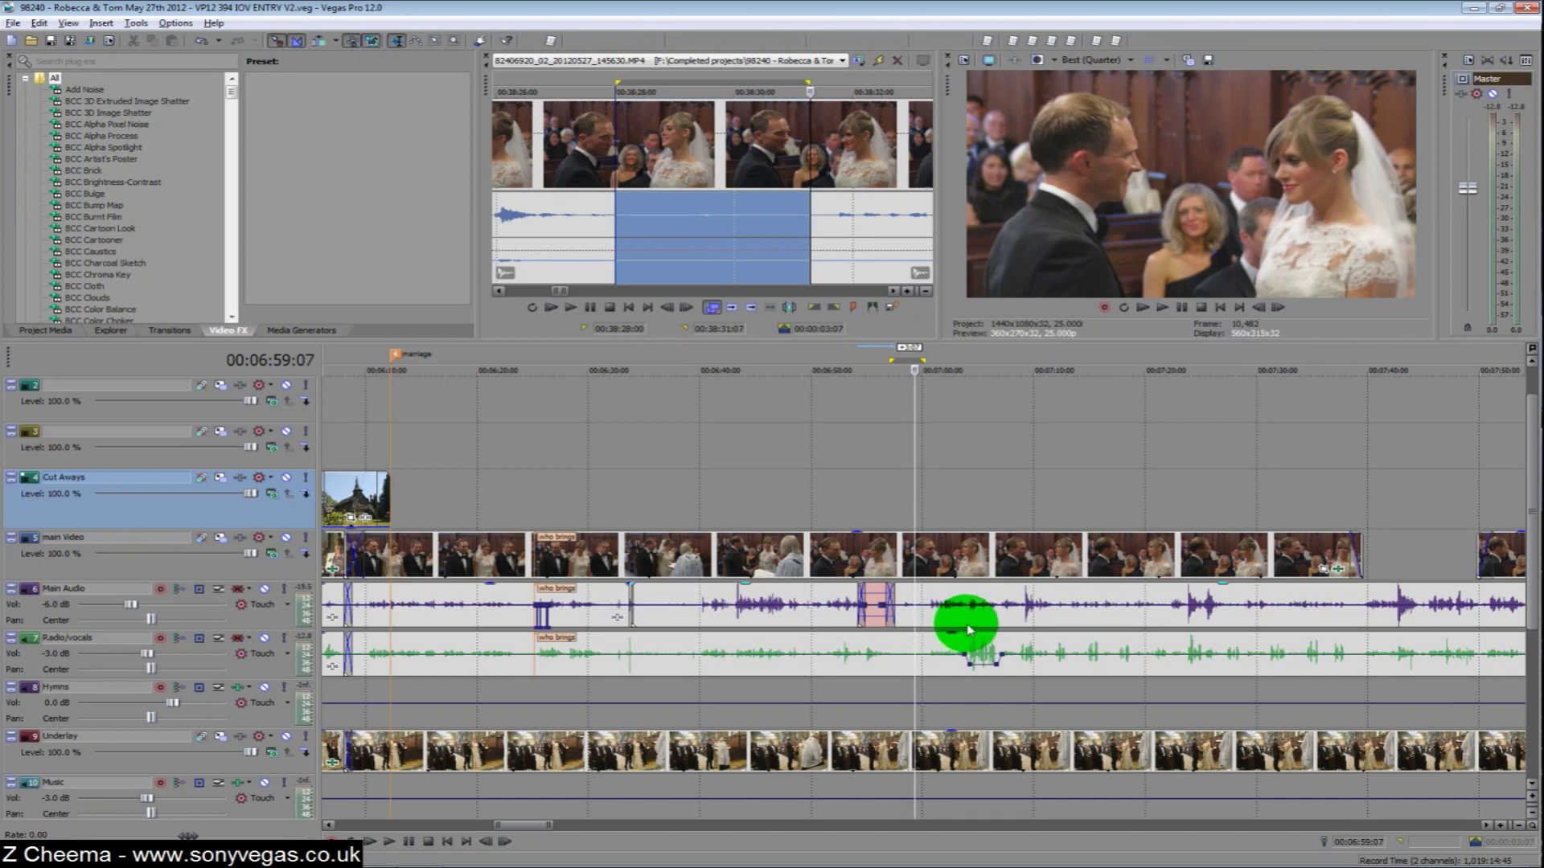
pyautogui.click(947, 494)
pyautogui.press('space')
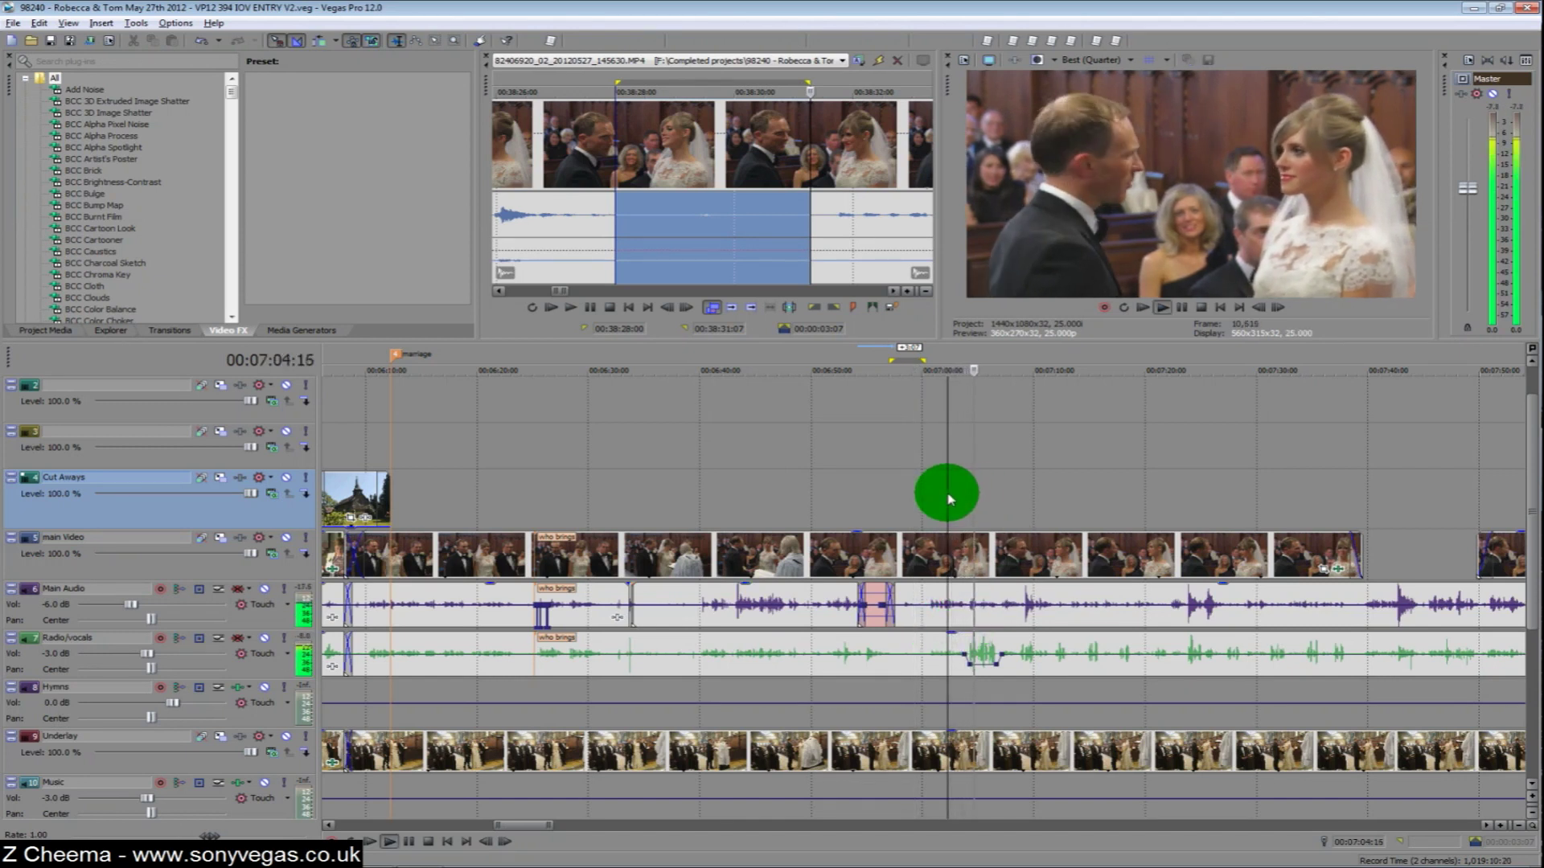
pyautogui.press('Return')
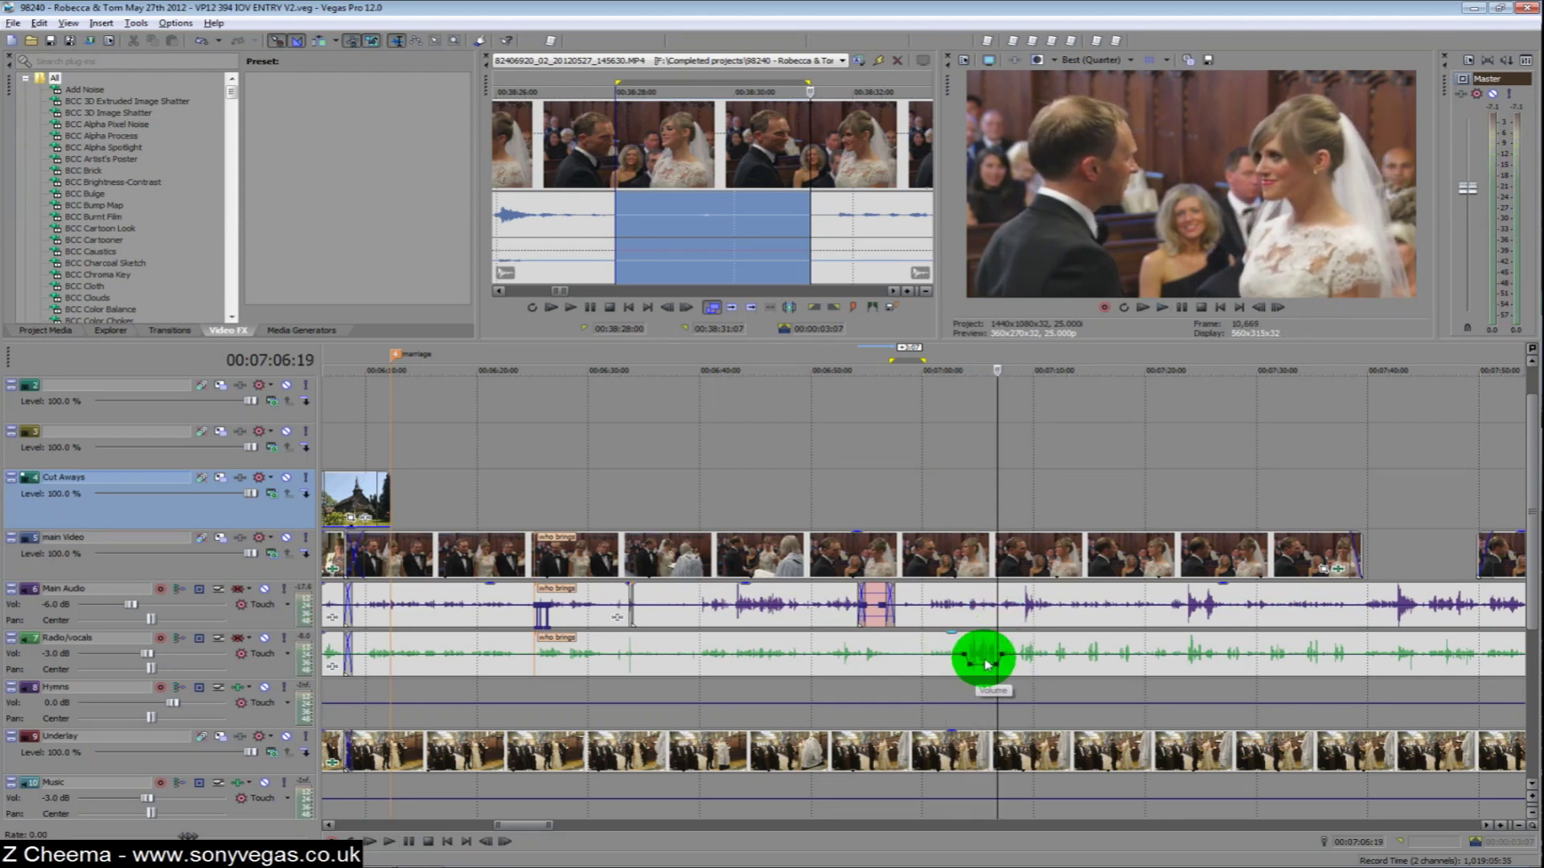
pyautogui.press('space')
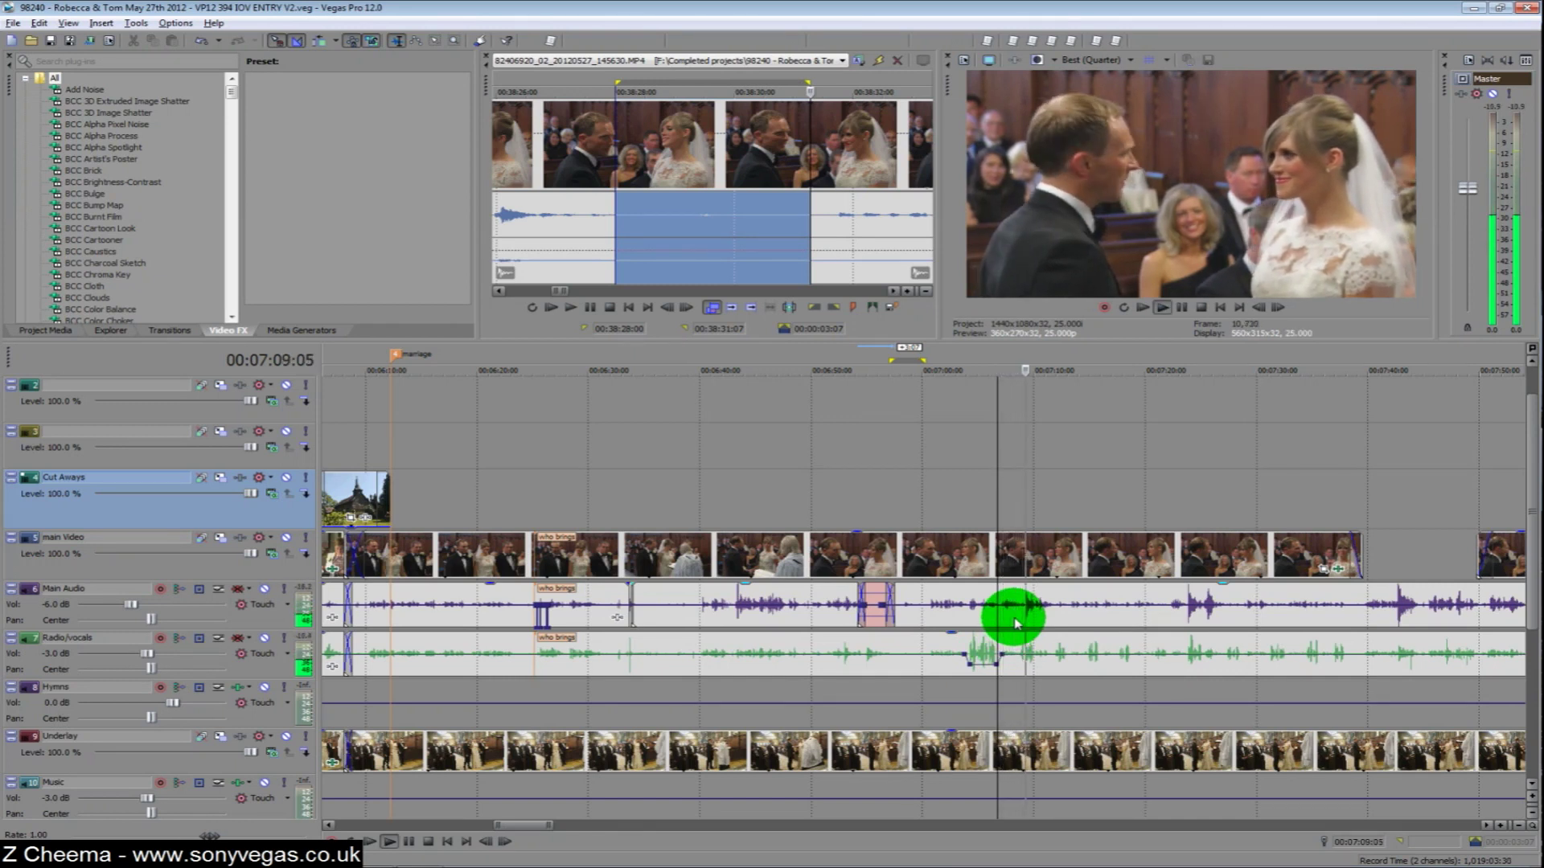
pyautogui.press('Return')
pyautogui.scroll(-2, 1015, 624)
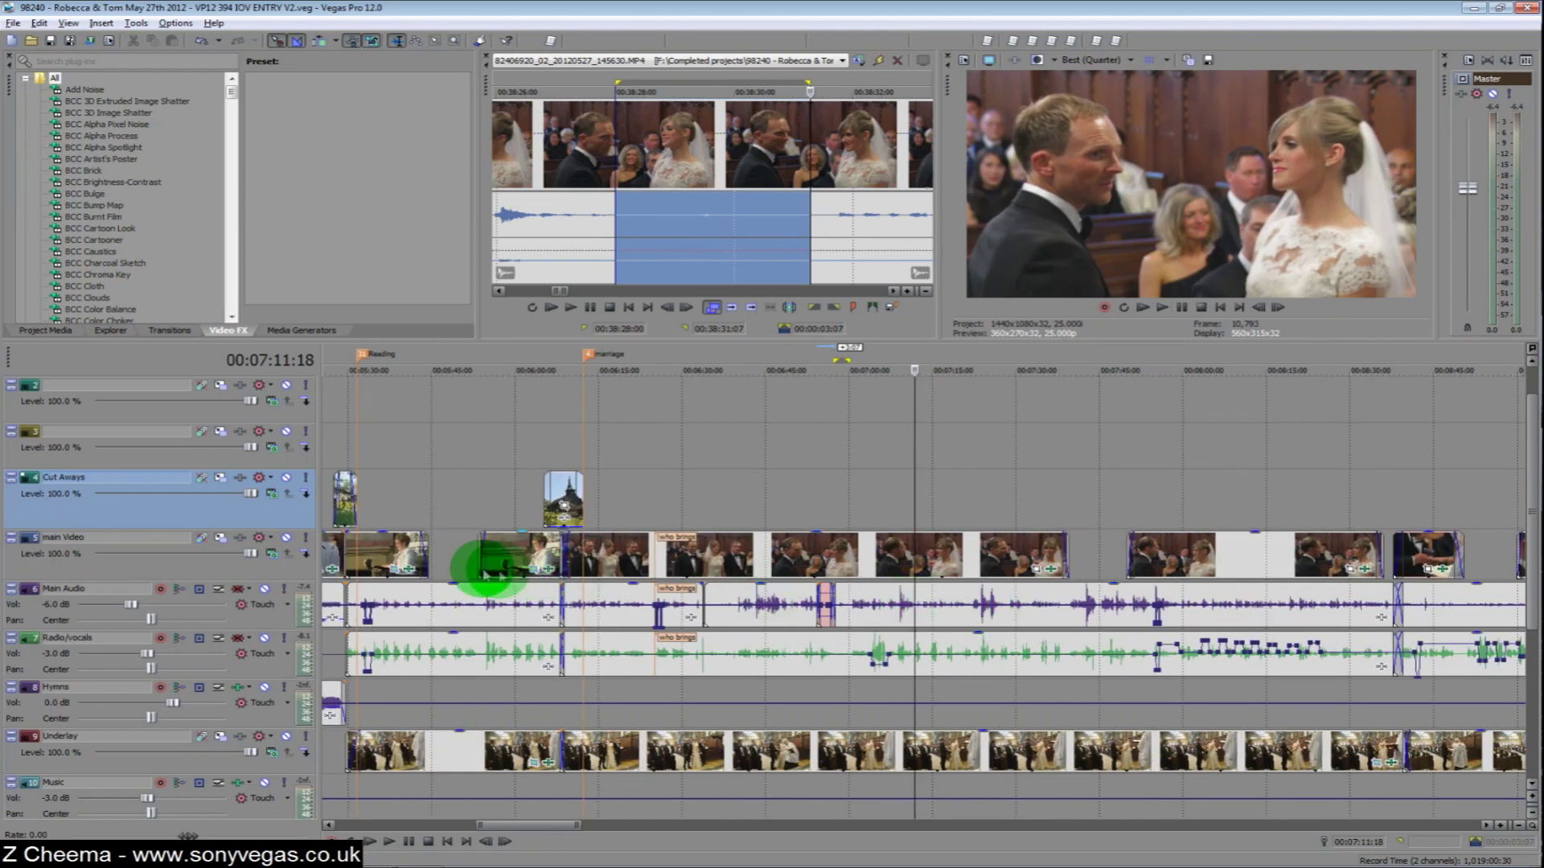
# Step: Enable the Track Compressor in the Main Audio track's effects, keeping its 3:1 compression preset with the -15 dB threshold
pyautogui.click(239, 592)
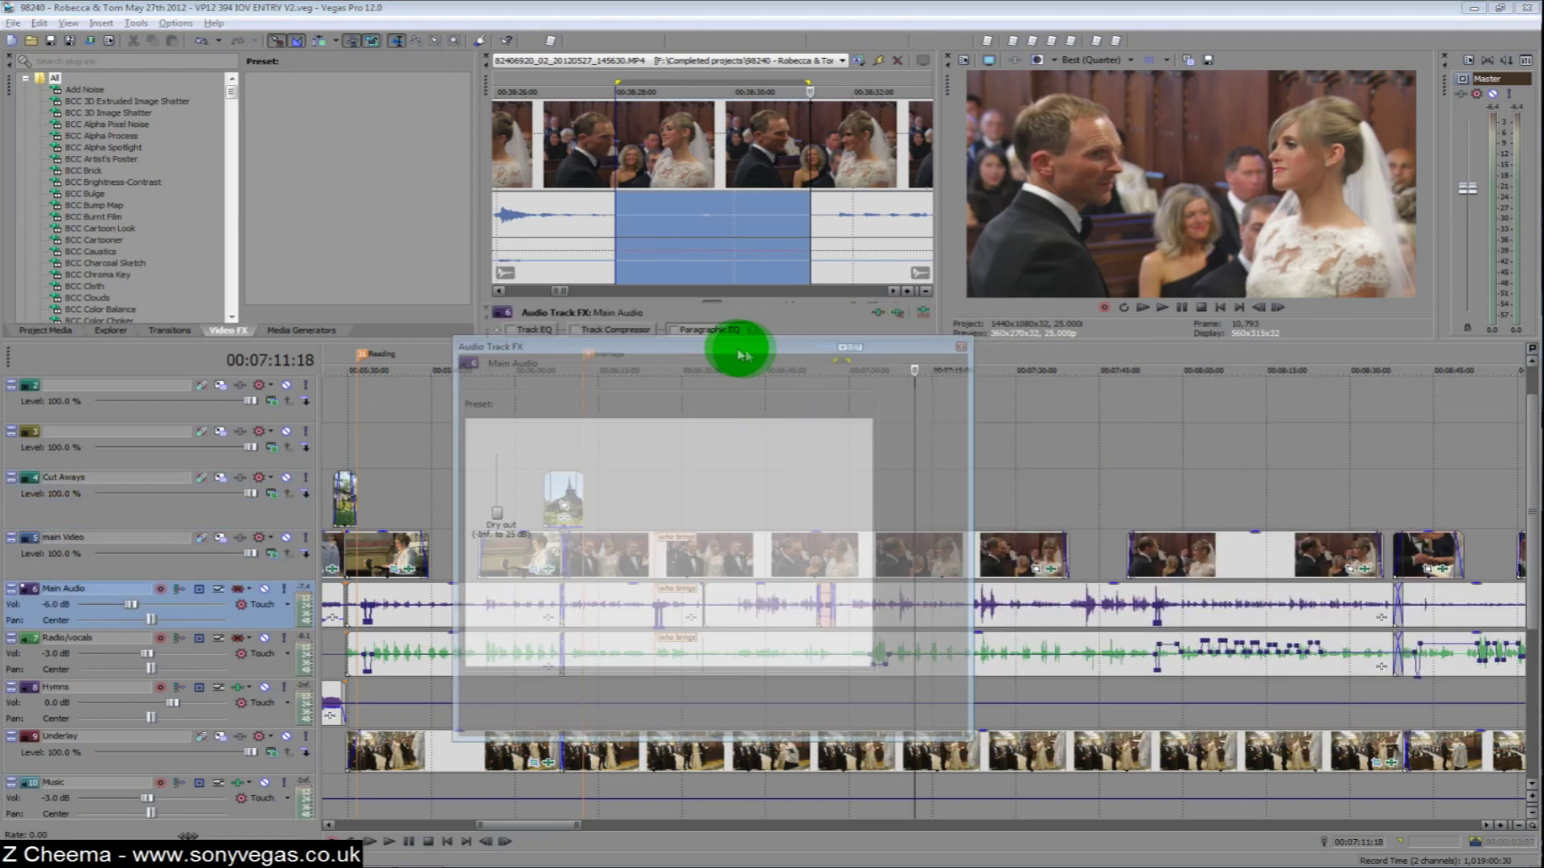
pyautogui.moveTo(682, 334); pyautogui.dragTo(675, 324)
pyautogui.click(545, 358)
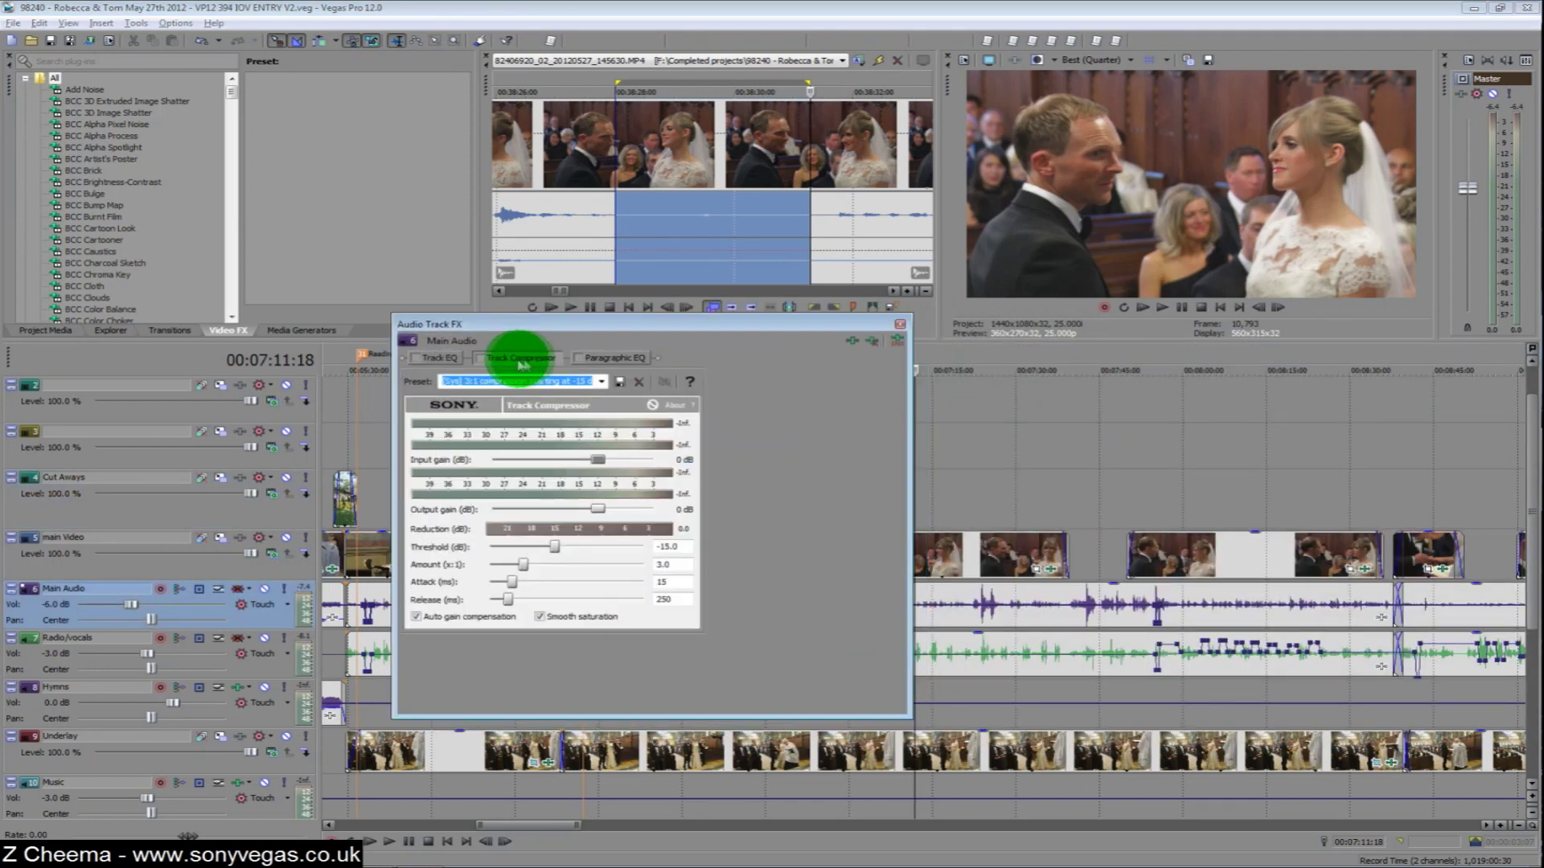
pyautogui.click(480, 362)
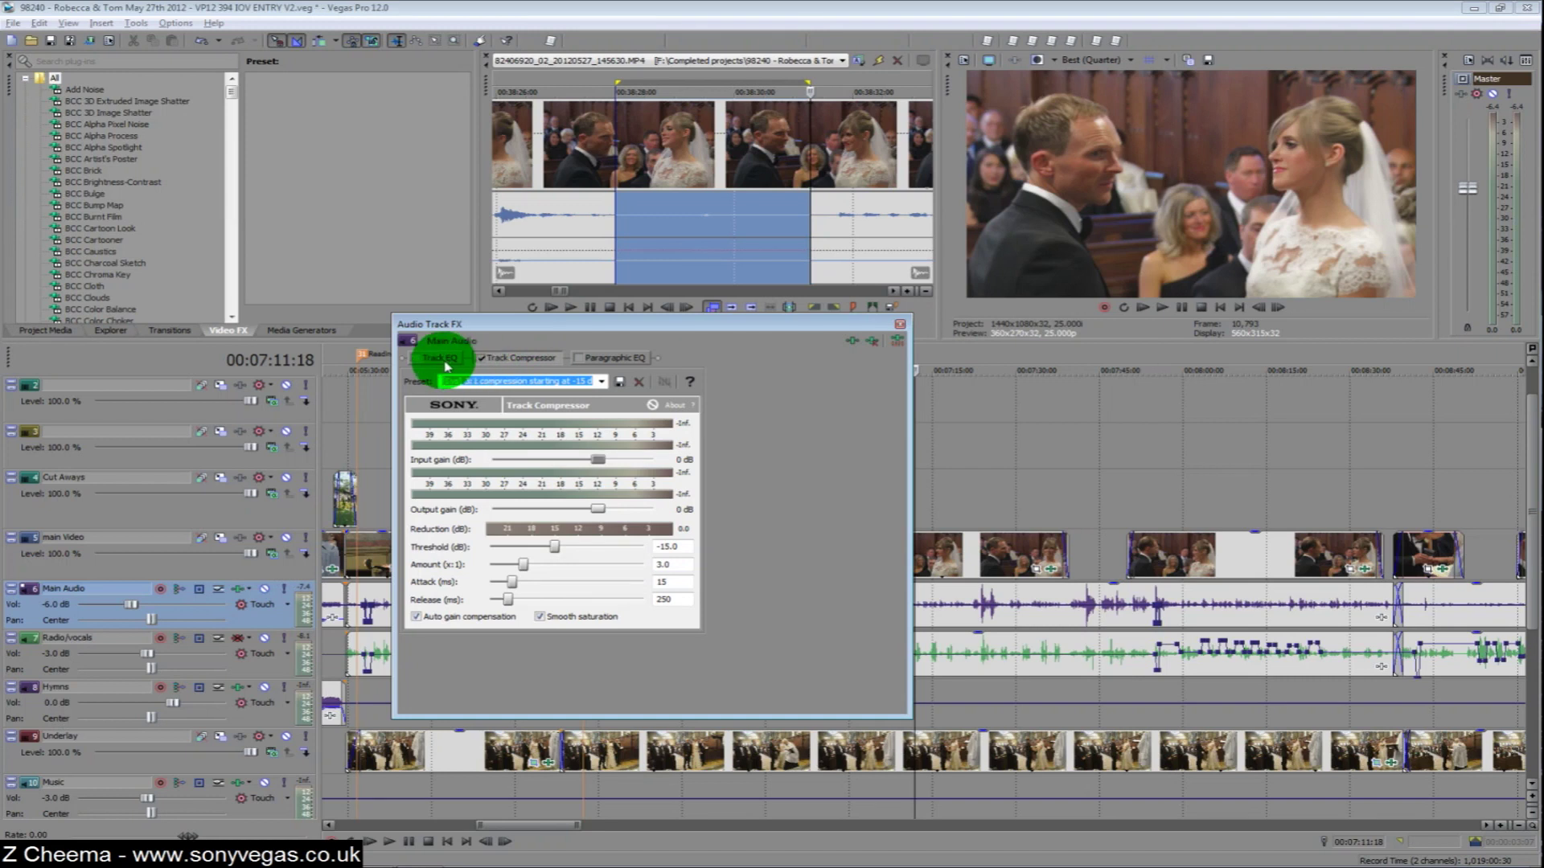
pyautogui.click(900, 325)
# Step: Play the ceremony from about 00:07:03 to hear it with Main Audio compressed
pyautogui.click(896, 514)
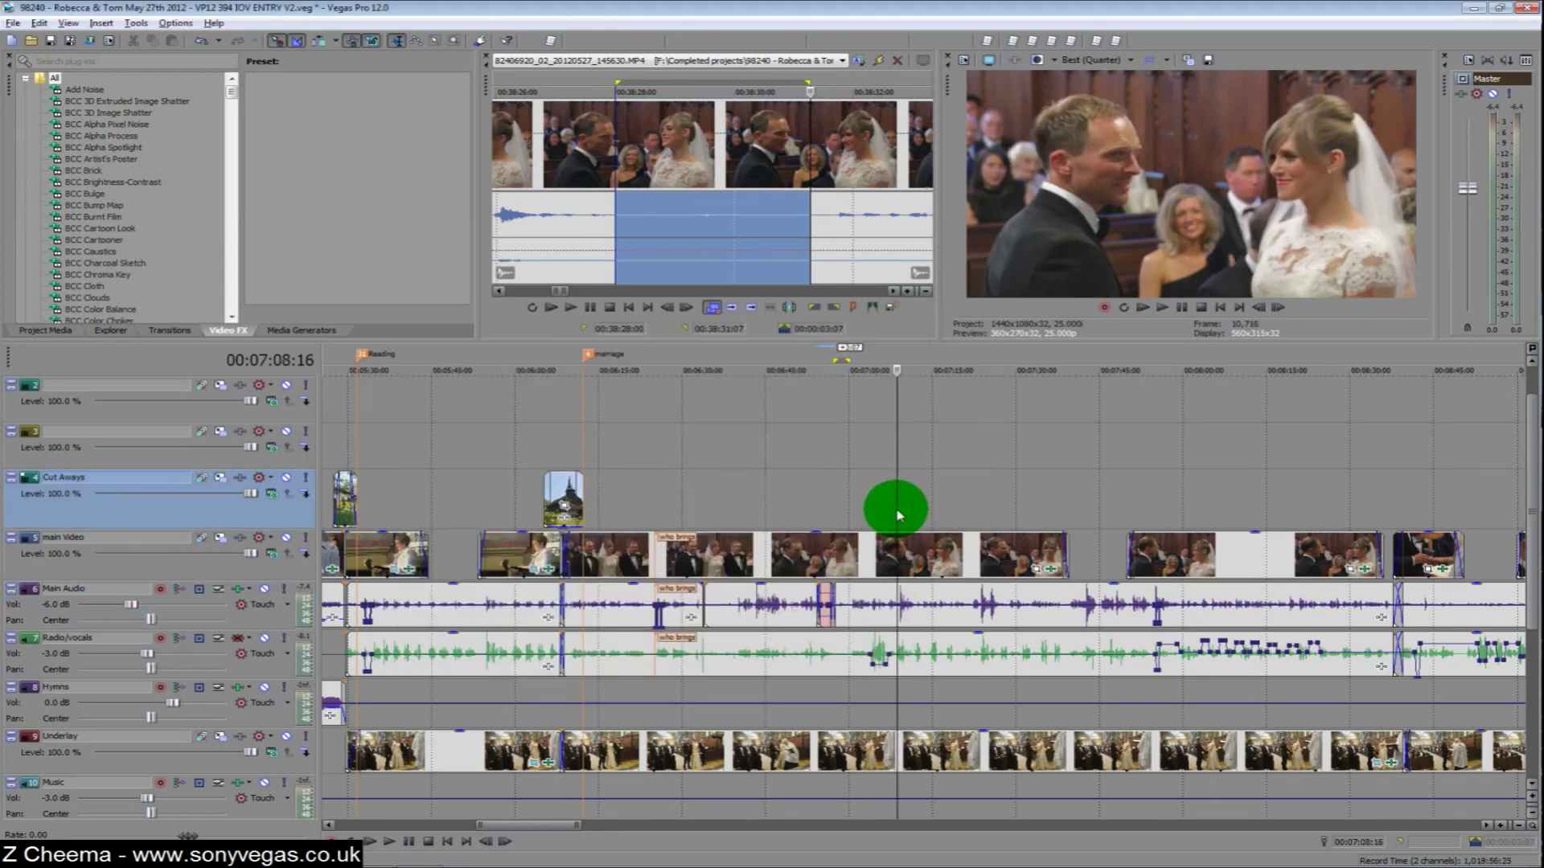
pyautogui.click(868, 509)
pyautogui.press('space')
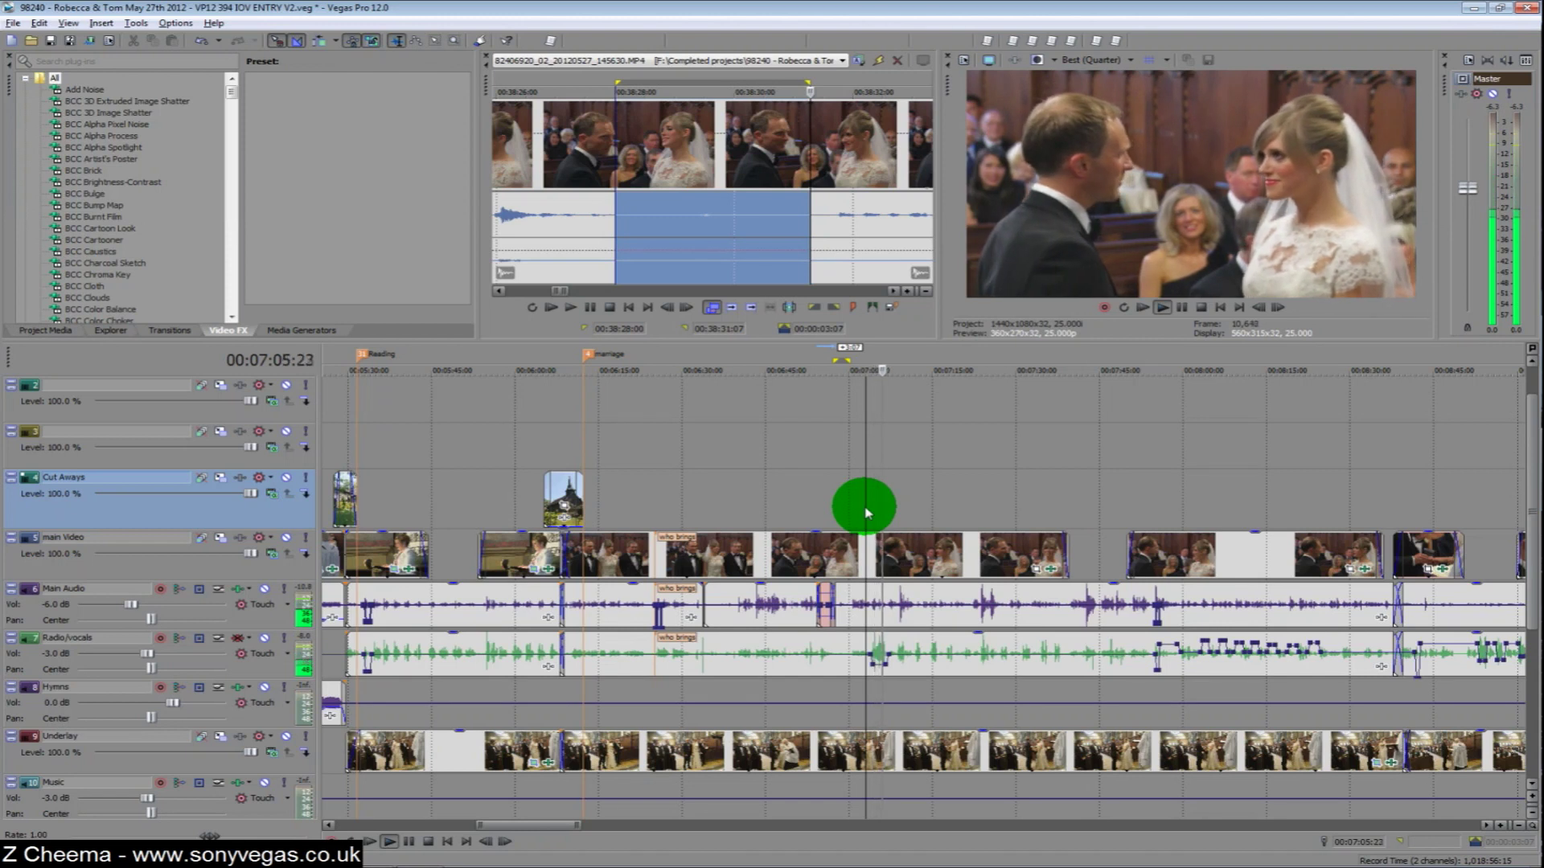
pyautogui.press('space')
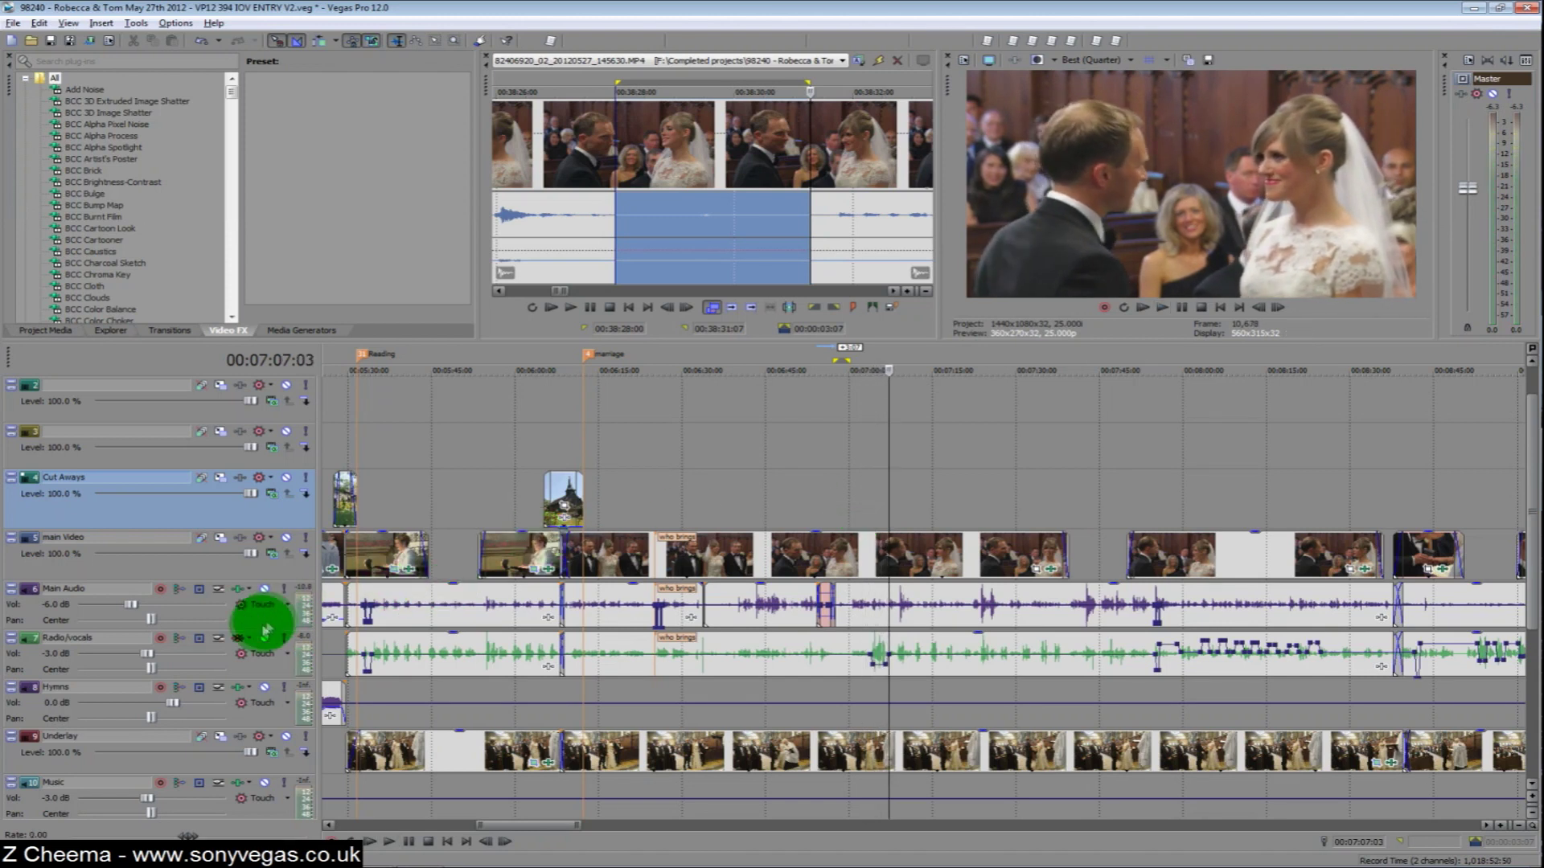
# Step: Enable the Track EQ and the Track Compressor in the Radio/vocals track's effects
pyautogui.click(238, 637)
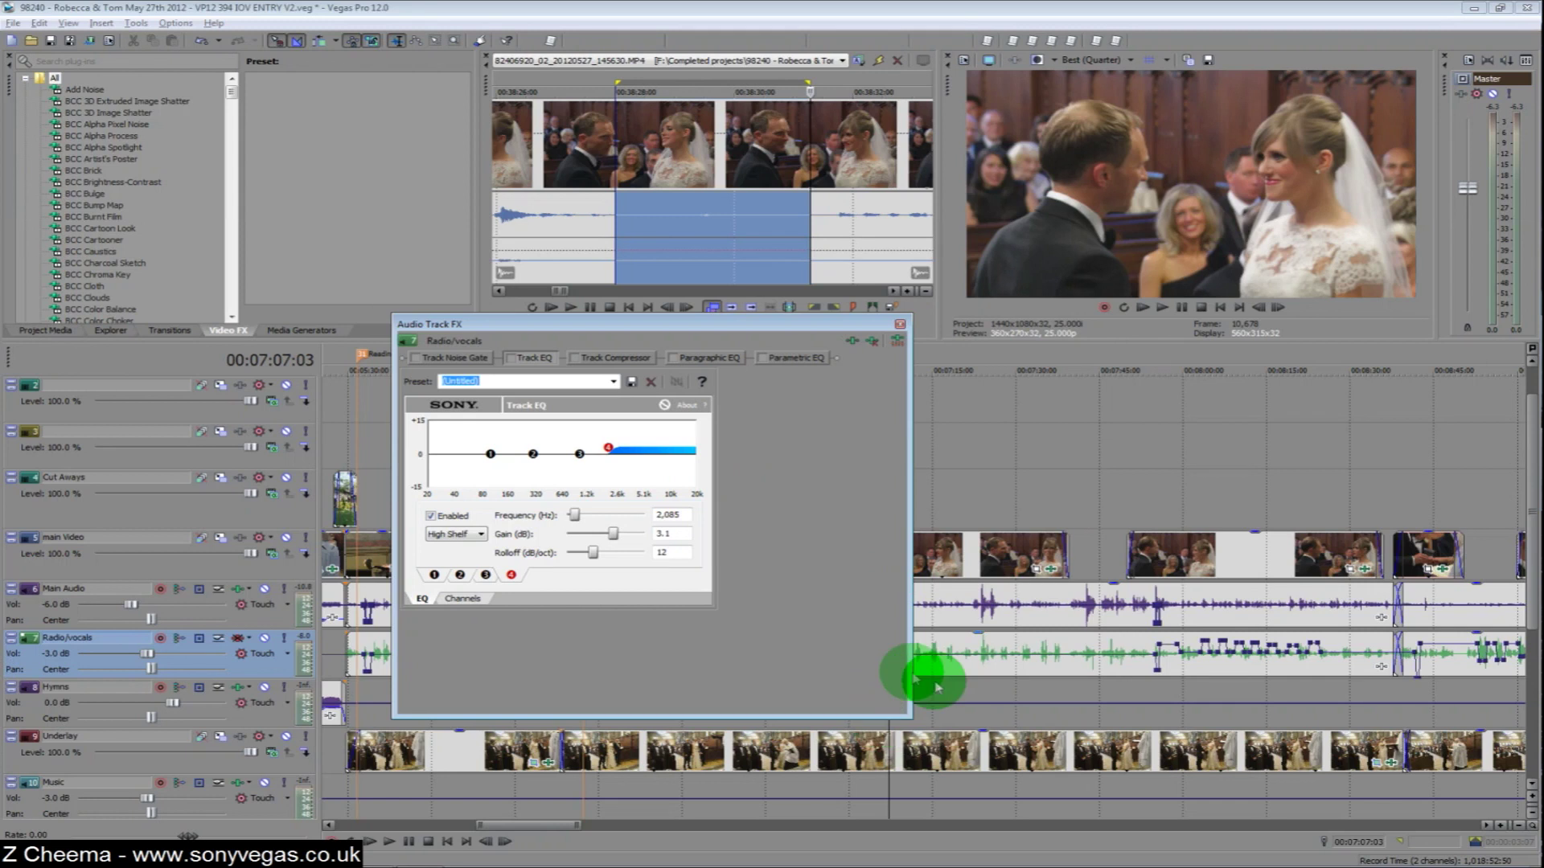
pyautogui.click(513, 360)
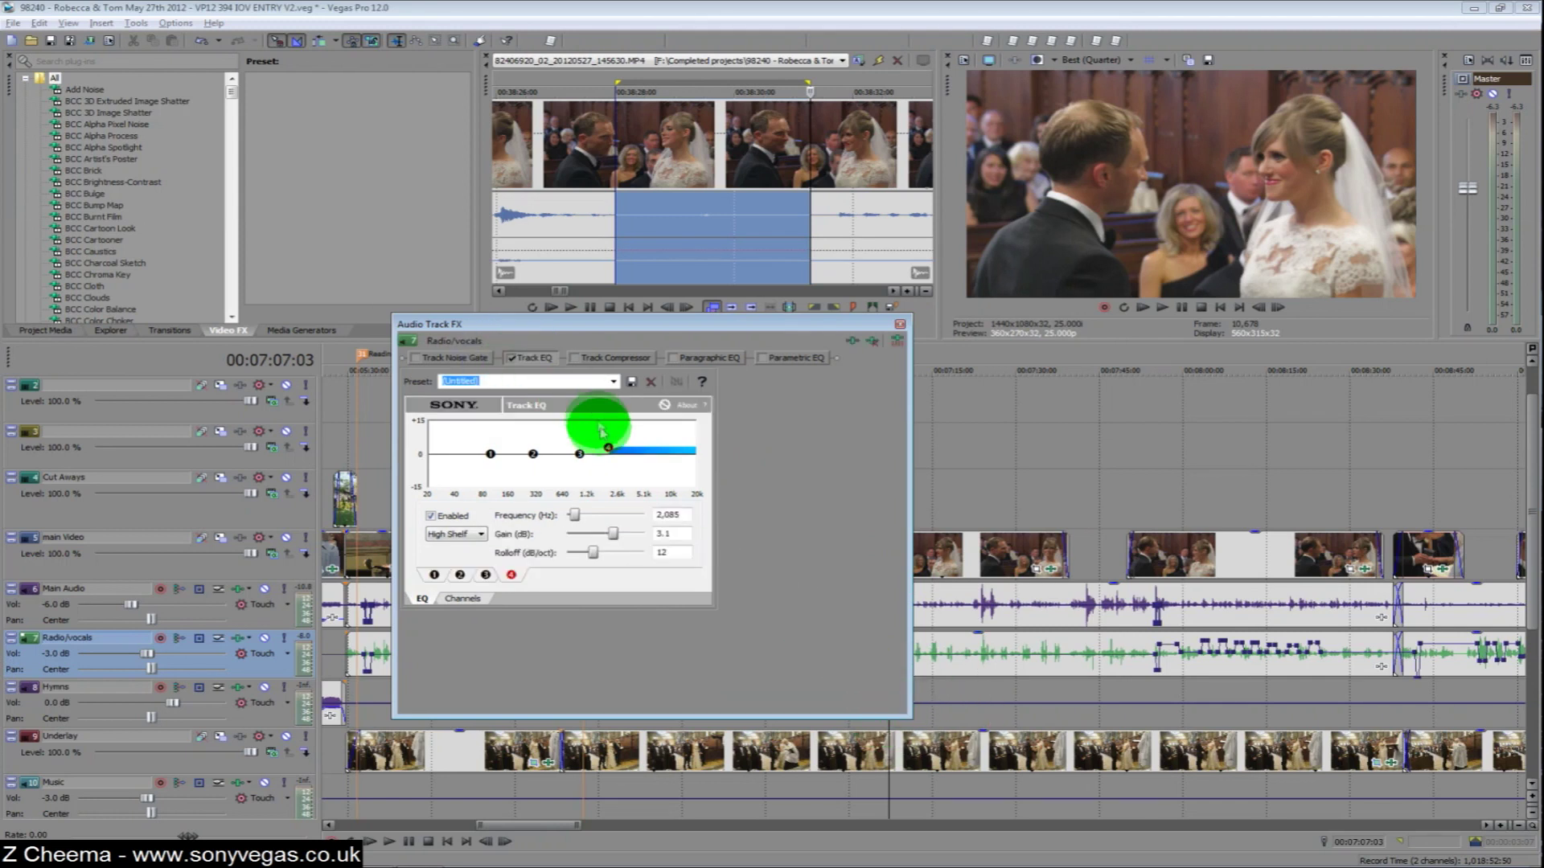
pyautogui.click(595, 359)
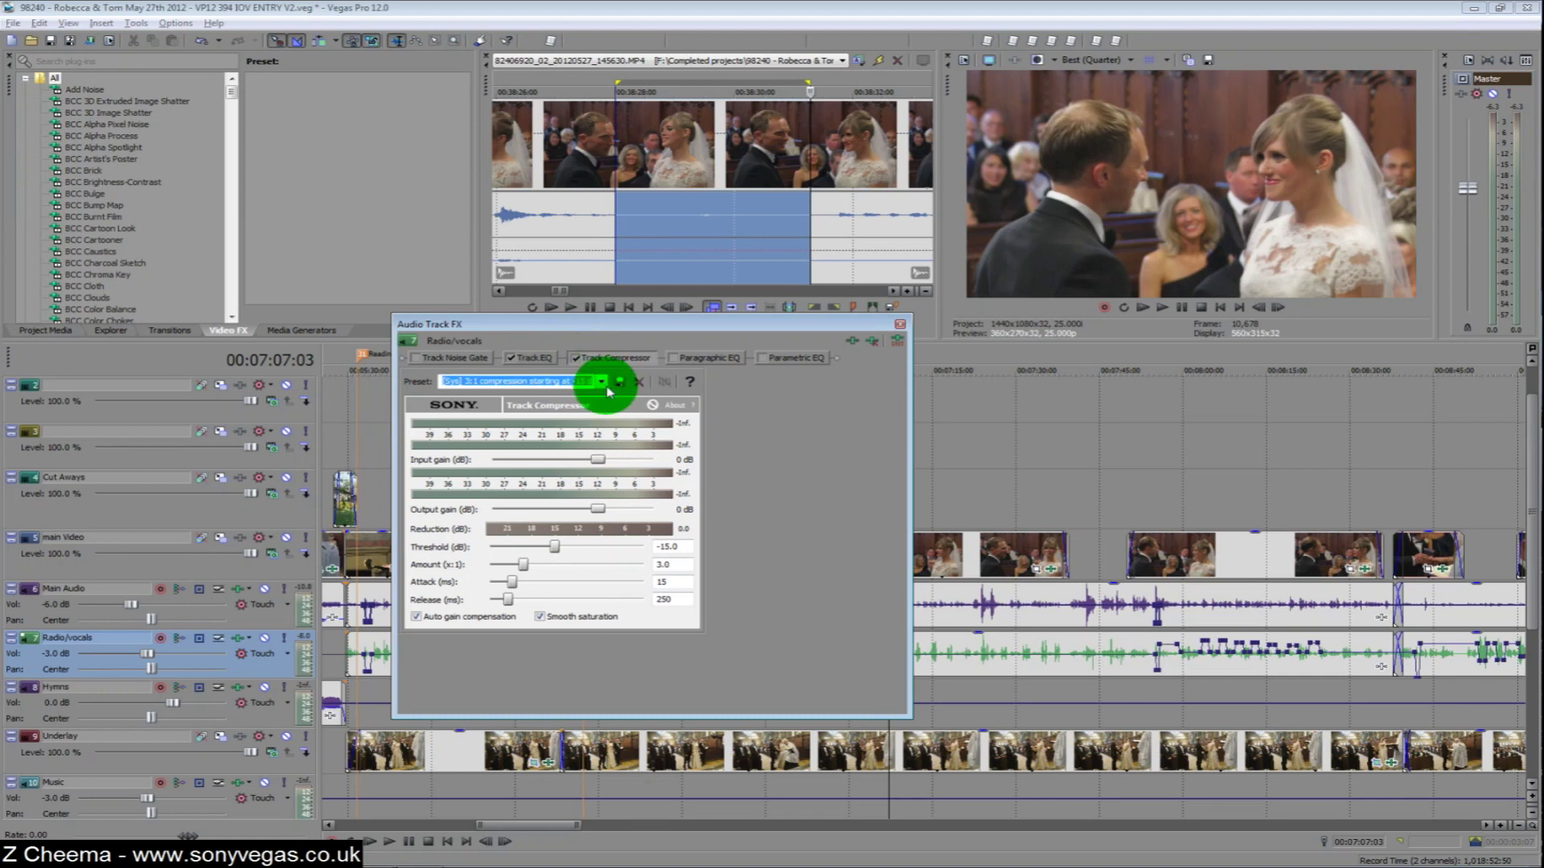
# Step: Examine the Paragraphic EQ's low-hum cut around 144 Hz in the Radio/vocals effects, leaving that effect disabled
pyautogui.click(718, 360)
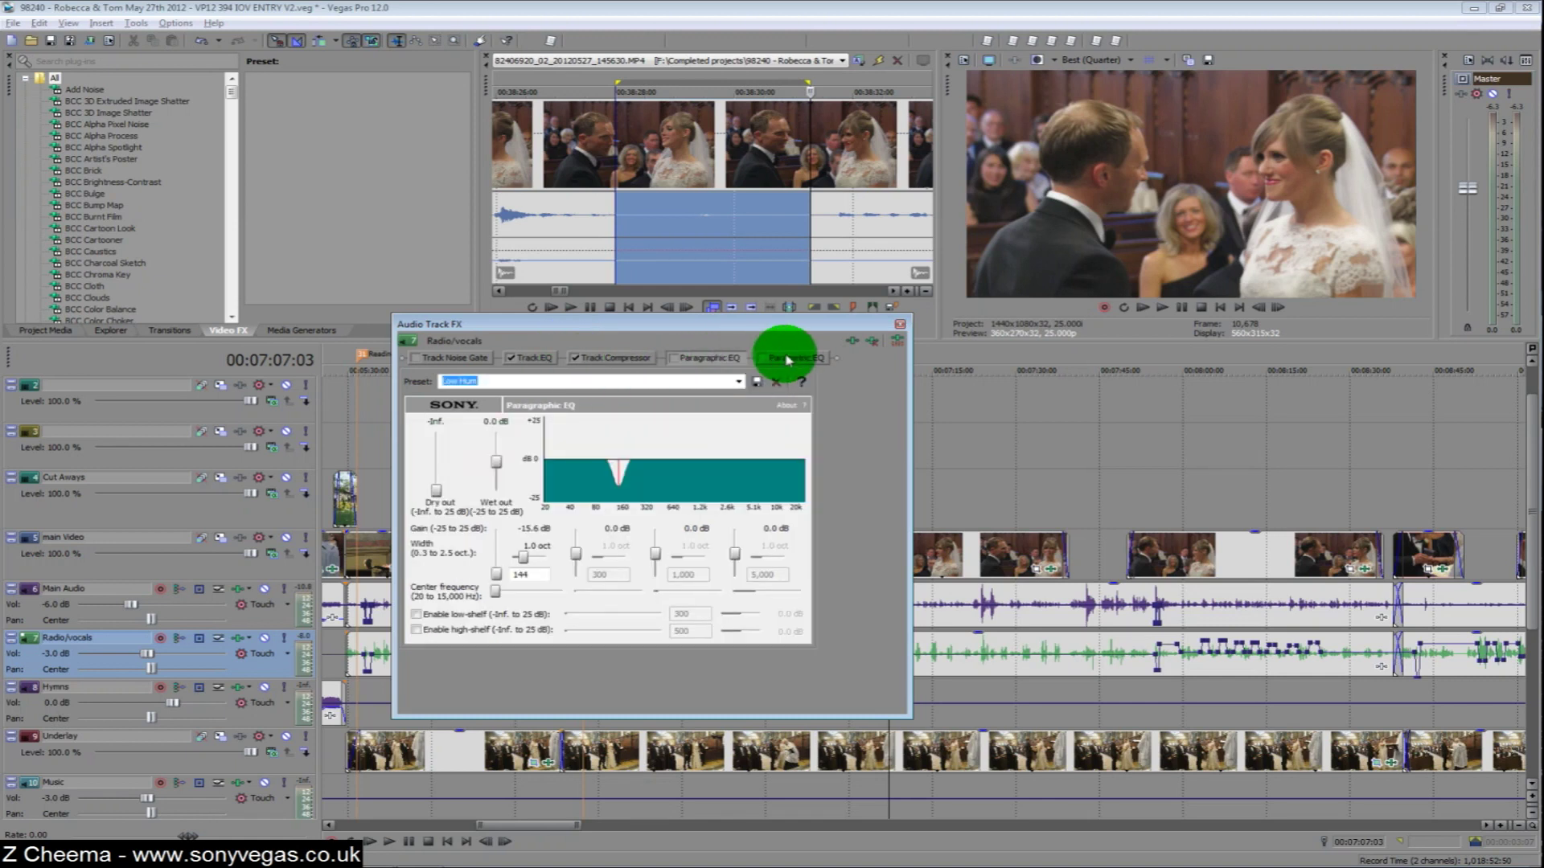
pyautogui.click(790, 358)
pyautogui.click(700, 360)
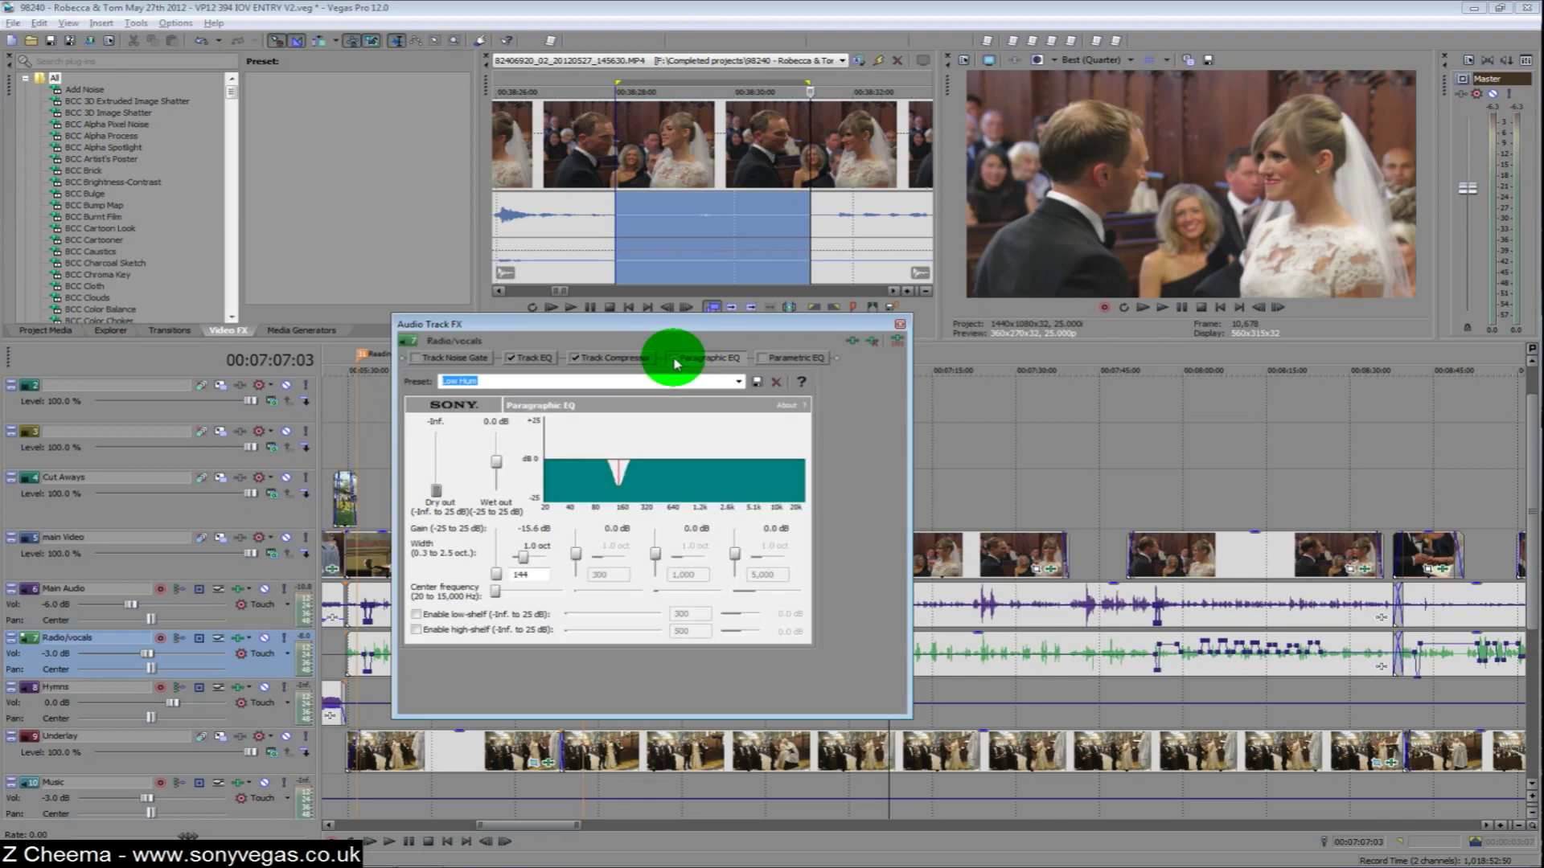
pyautogui.click(901, 333)
pyautogui.moveTo(900, 333); pyautogui.dragTo(837, 411)
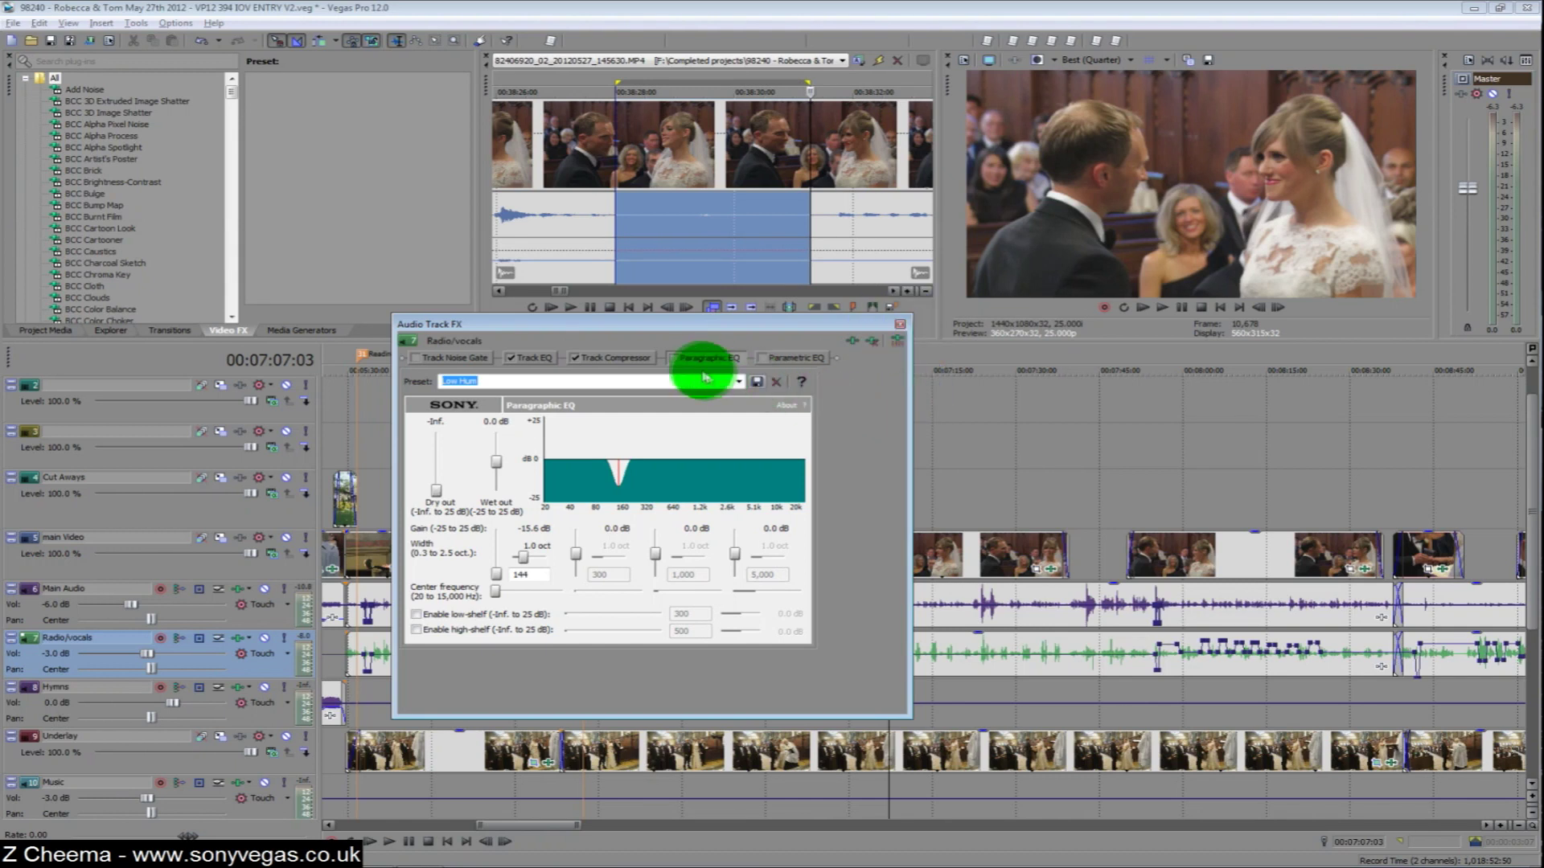
pyautogui.click(622, 491)
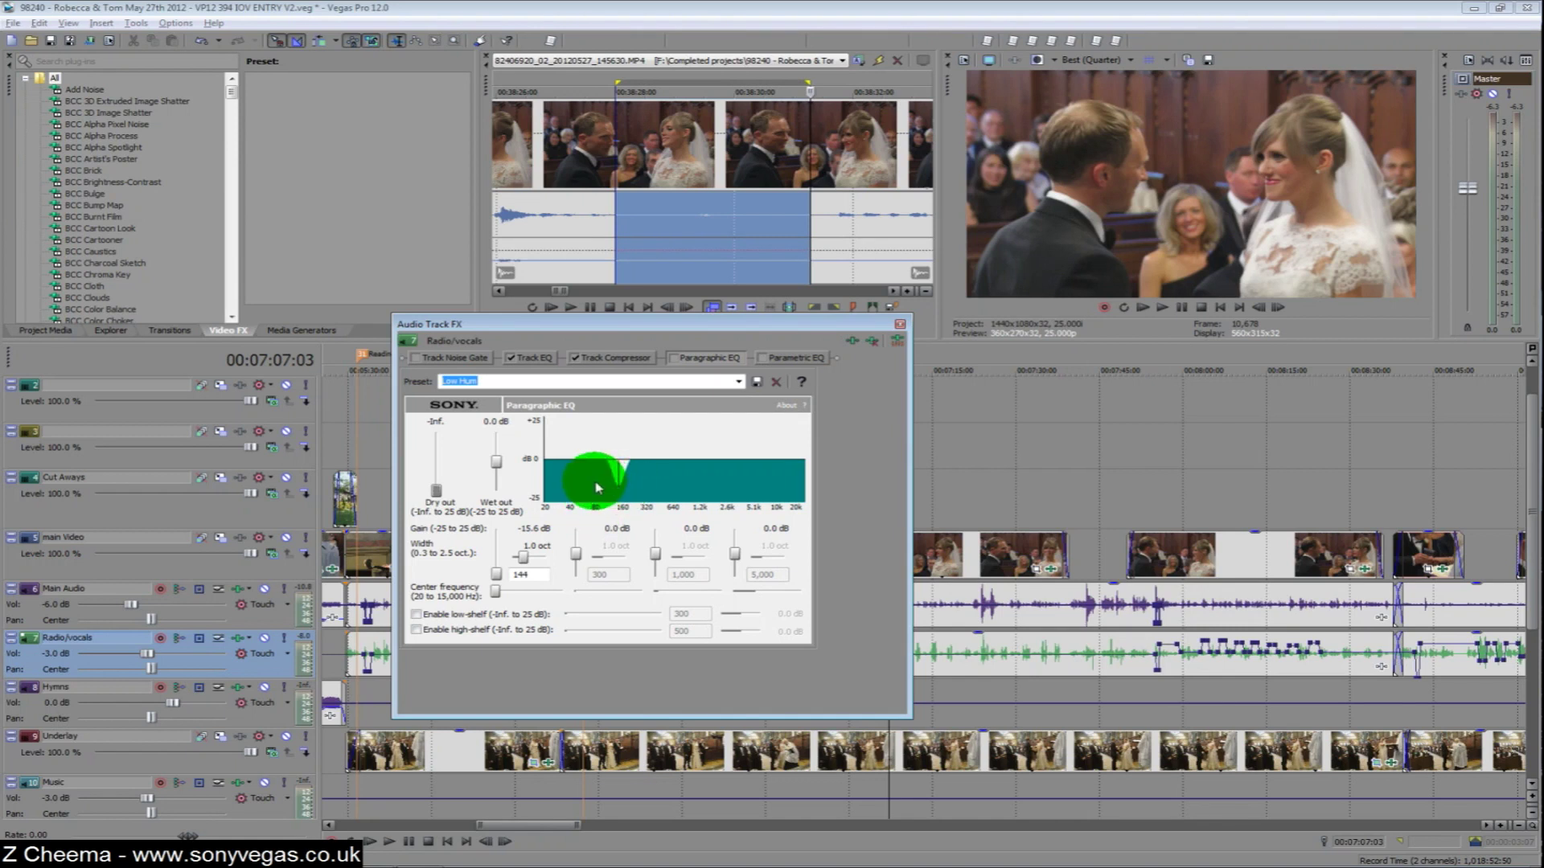
pyautogui.click(900, 328)
# Step: Play the ceremony from about 00:07:03 to hear both tracks with their effects enabled
pyautogui.click(865, 497)
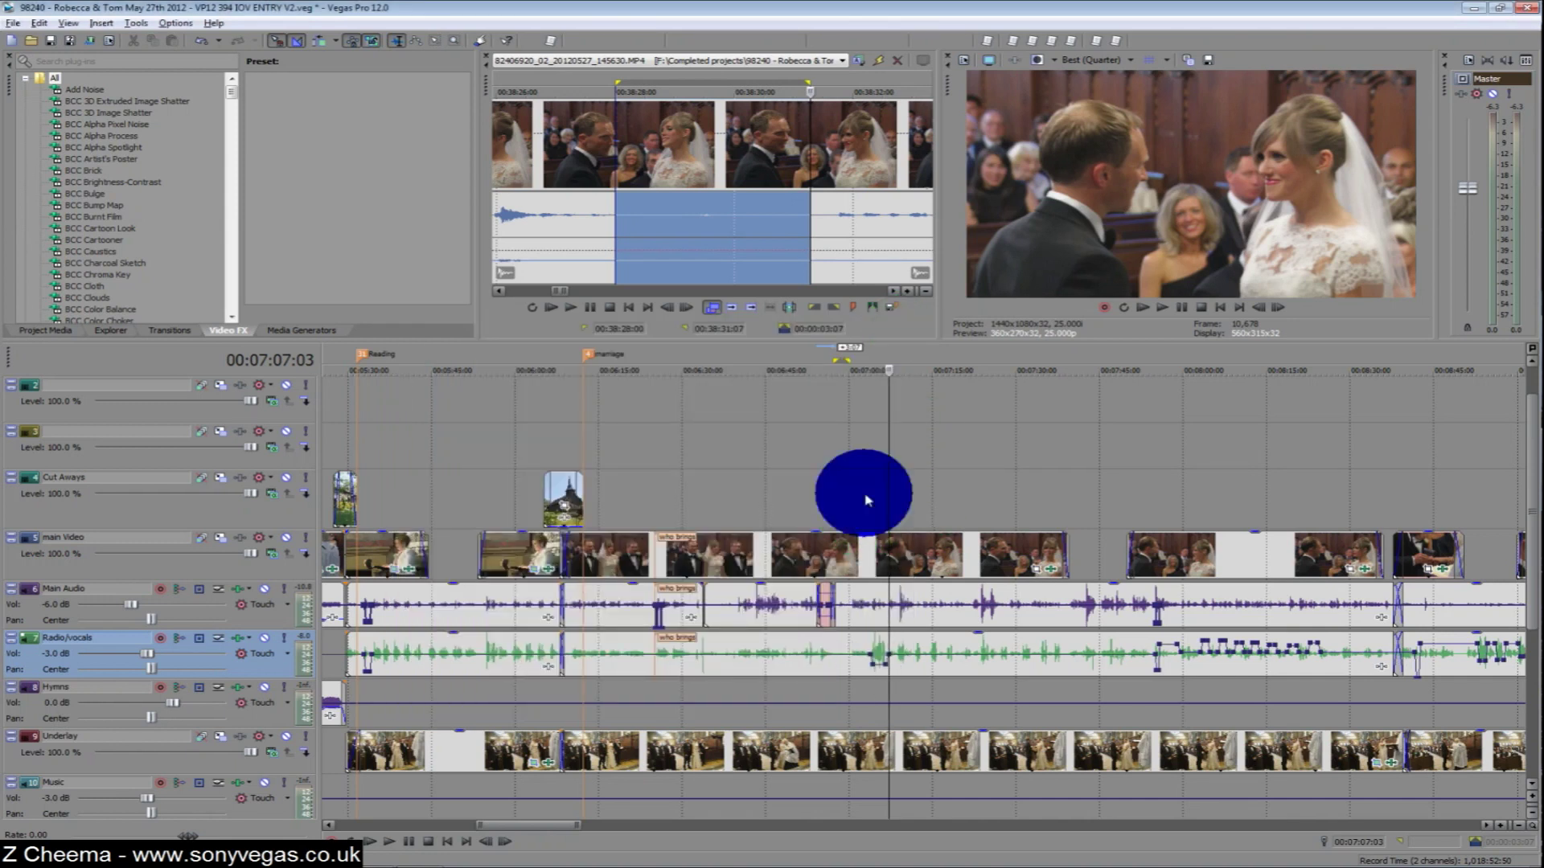
pyautogui.press('space')
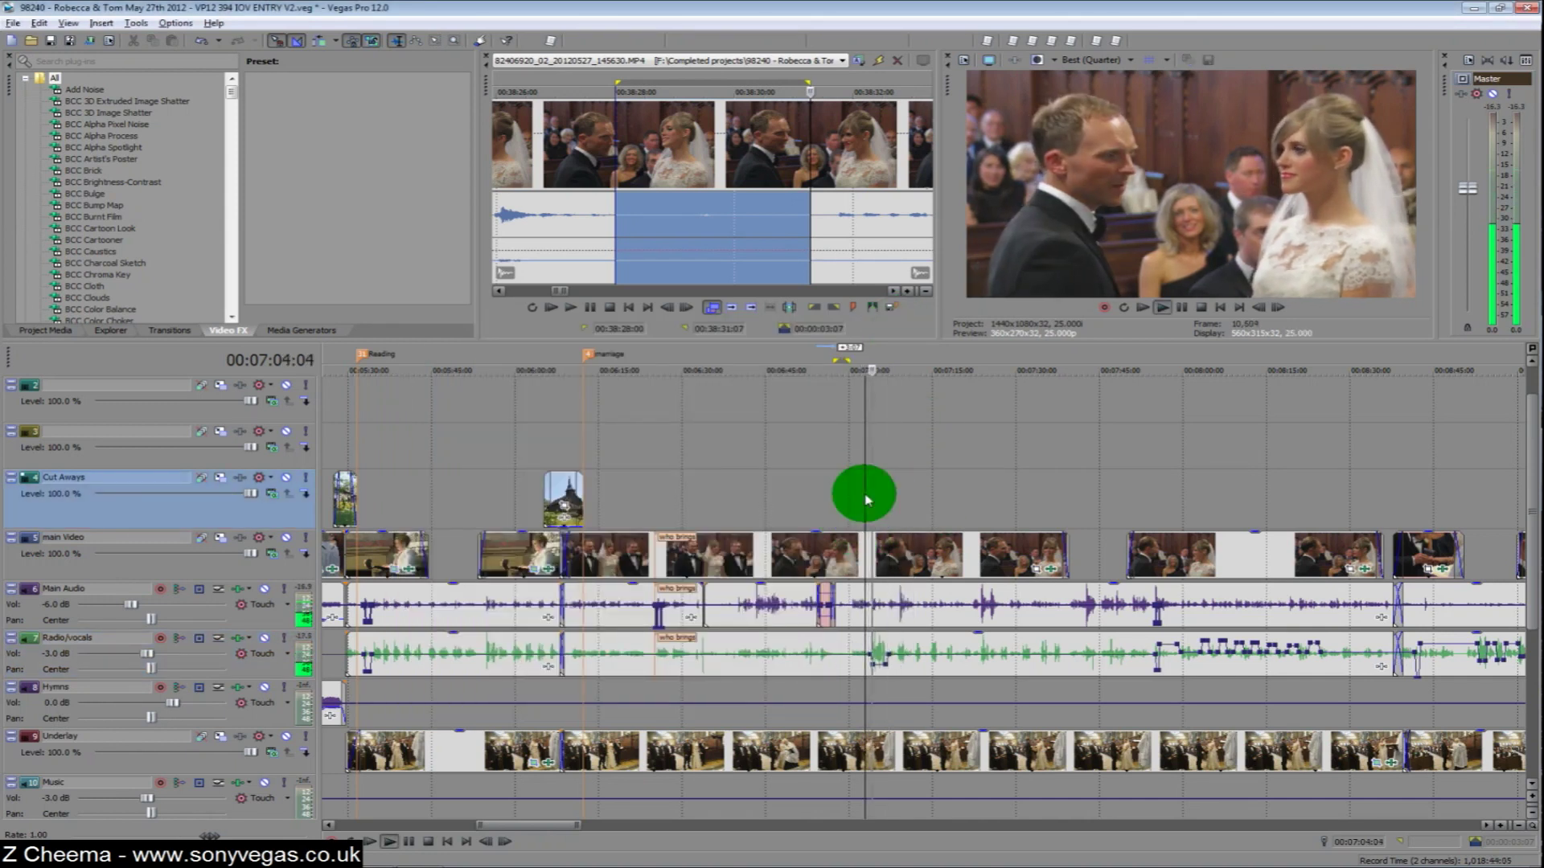
pyautogui.scroll(3, 865, 497)
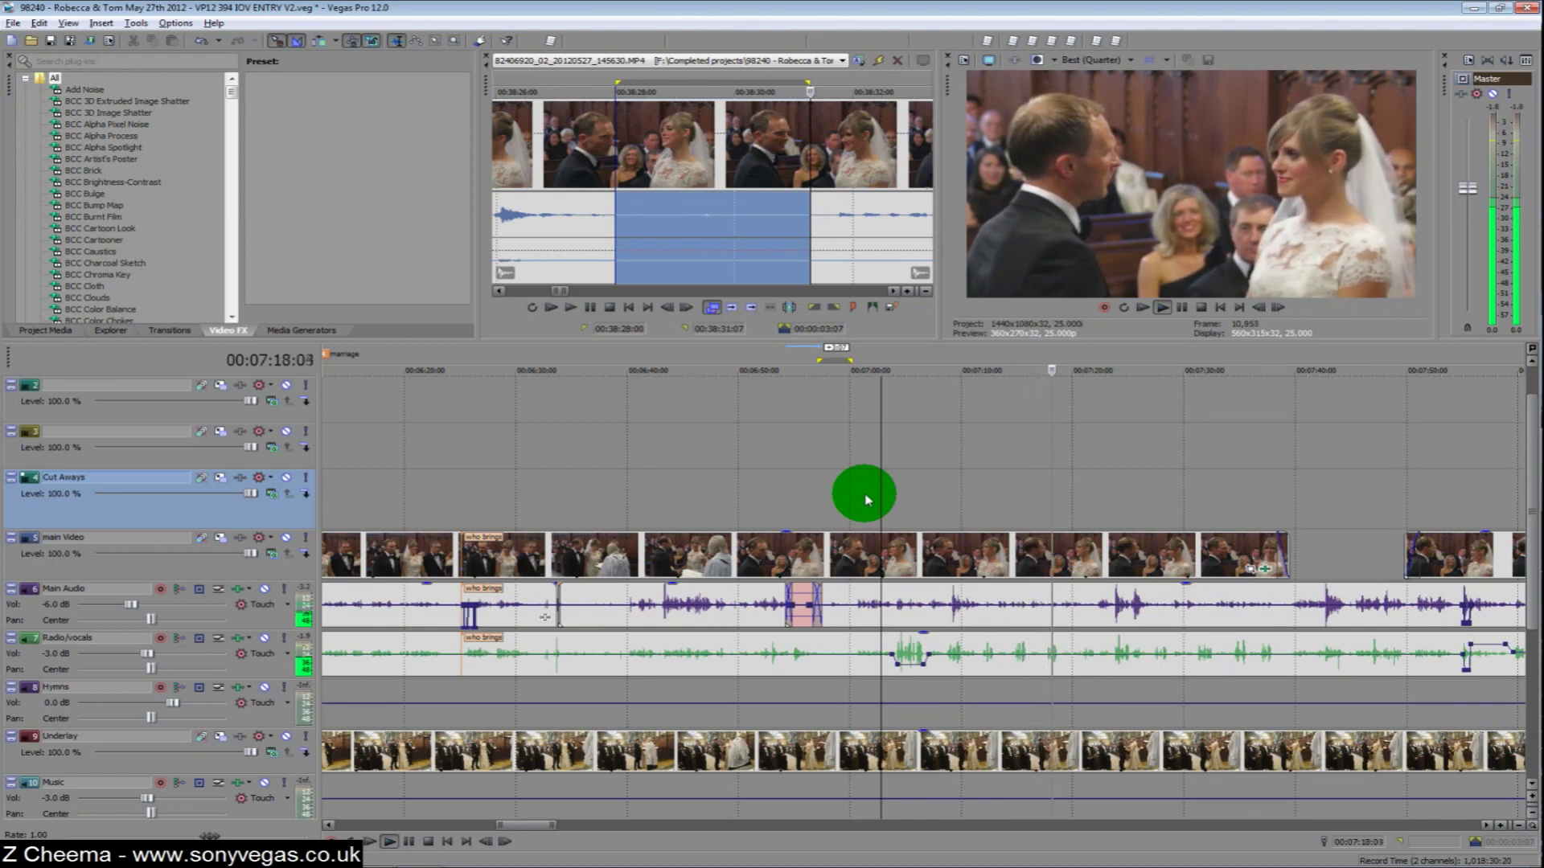
# Step: While the timeline plays, disable the Radio/vocals Track EQ and Track Compressor and the Main Audio Track Compressor for comparison
pyautogui.click(240, 641)
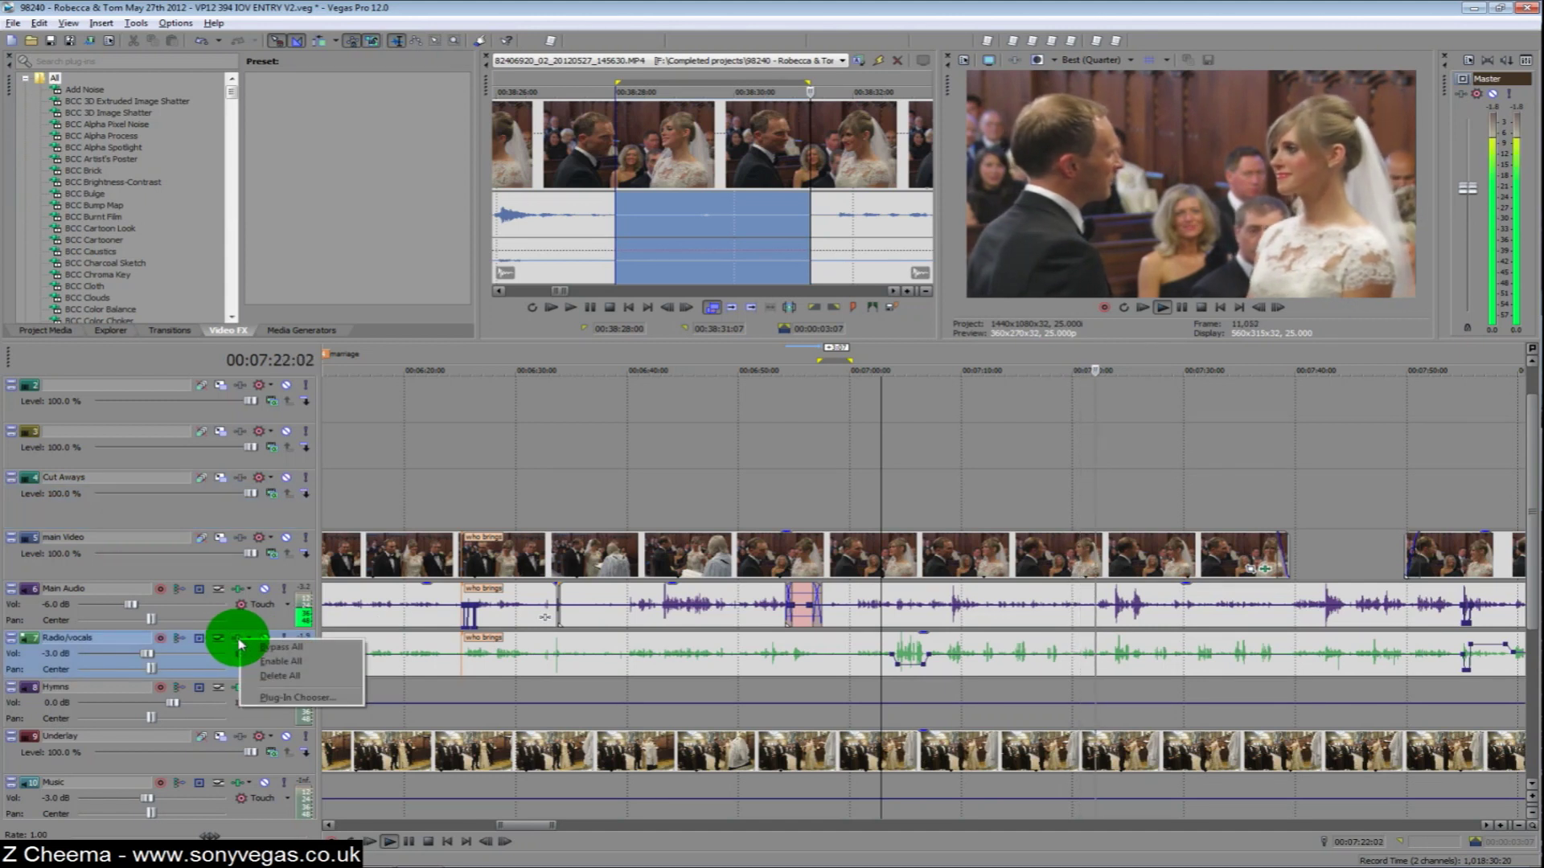
pyautogui.click(239, 641)
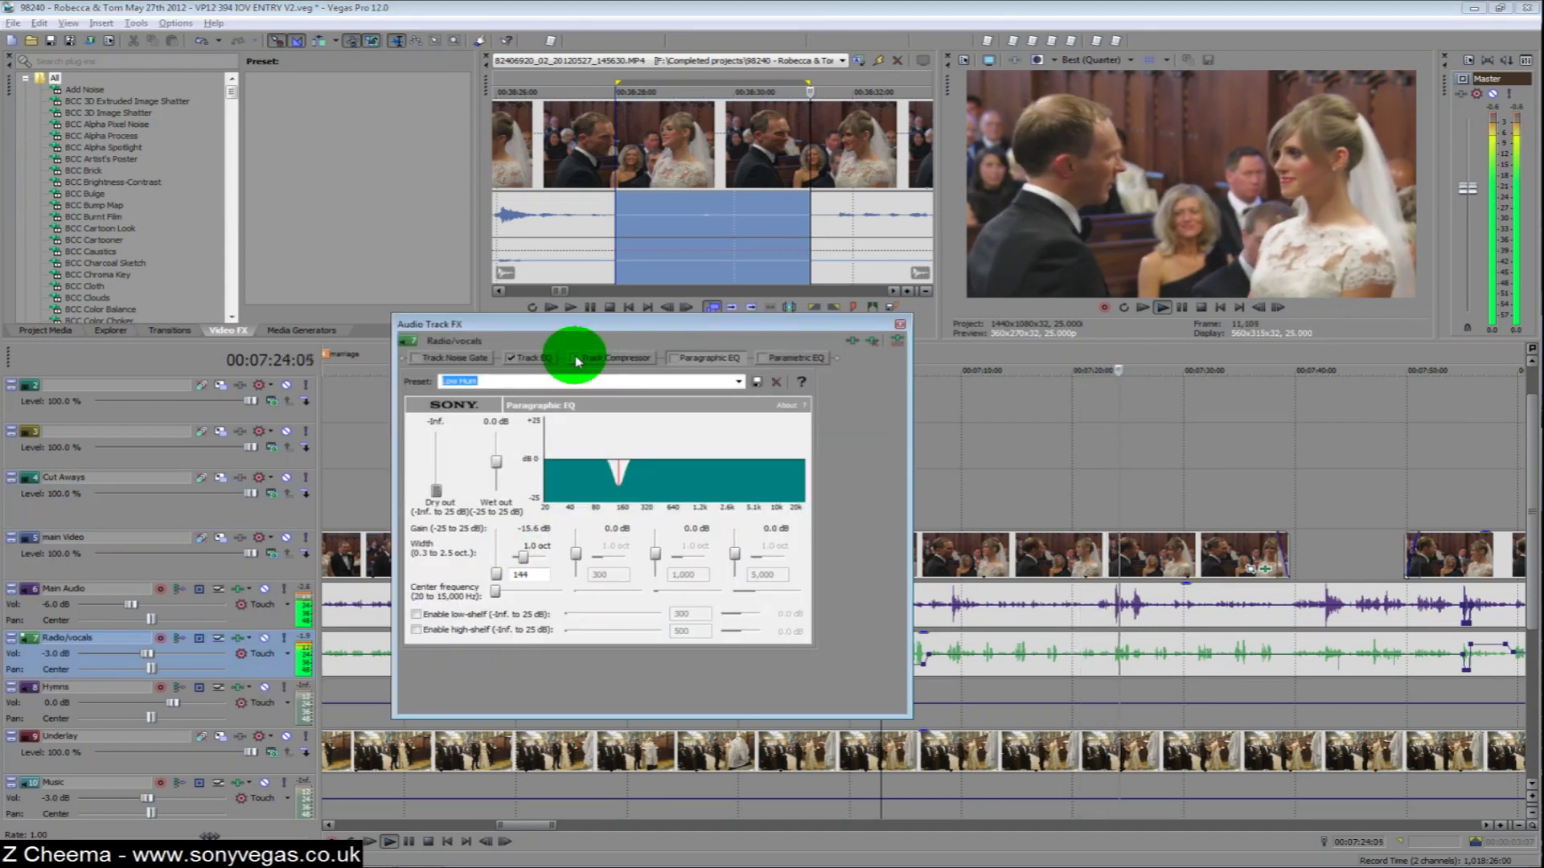
pyautogui.click(518, 359)
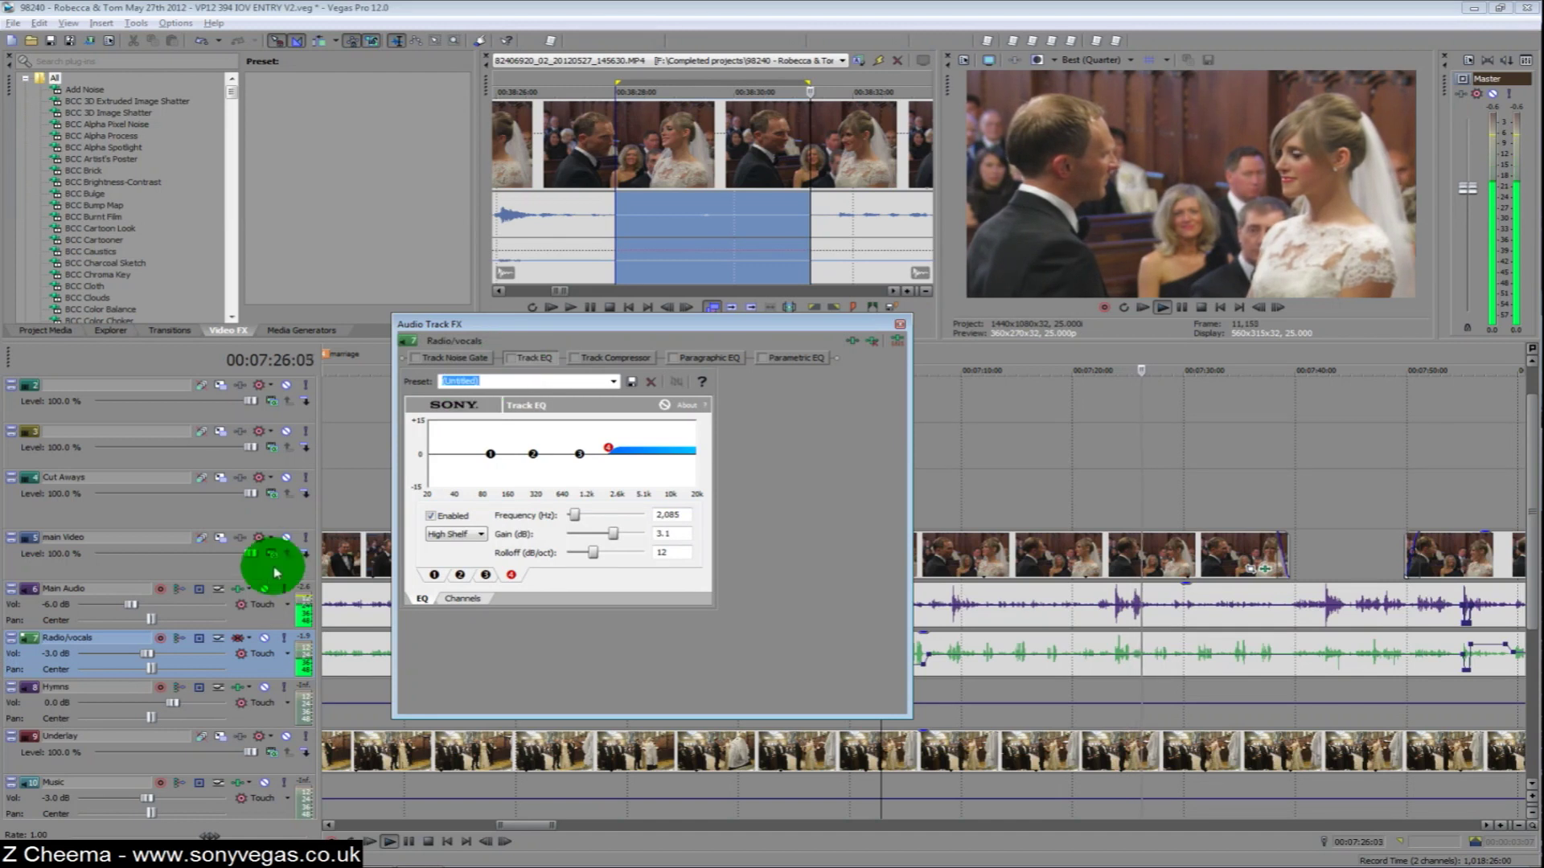
pyautogui.click(233, 591)
pyautogui.click(519, 359)
pyautogui.click(483, 360)
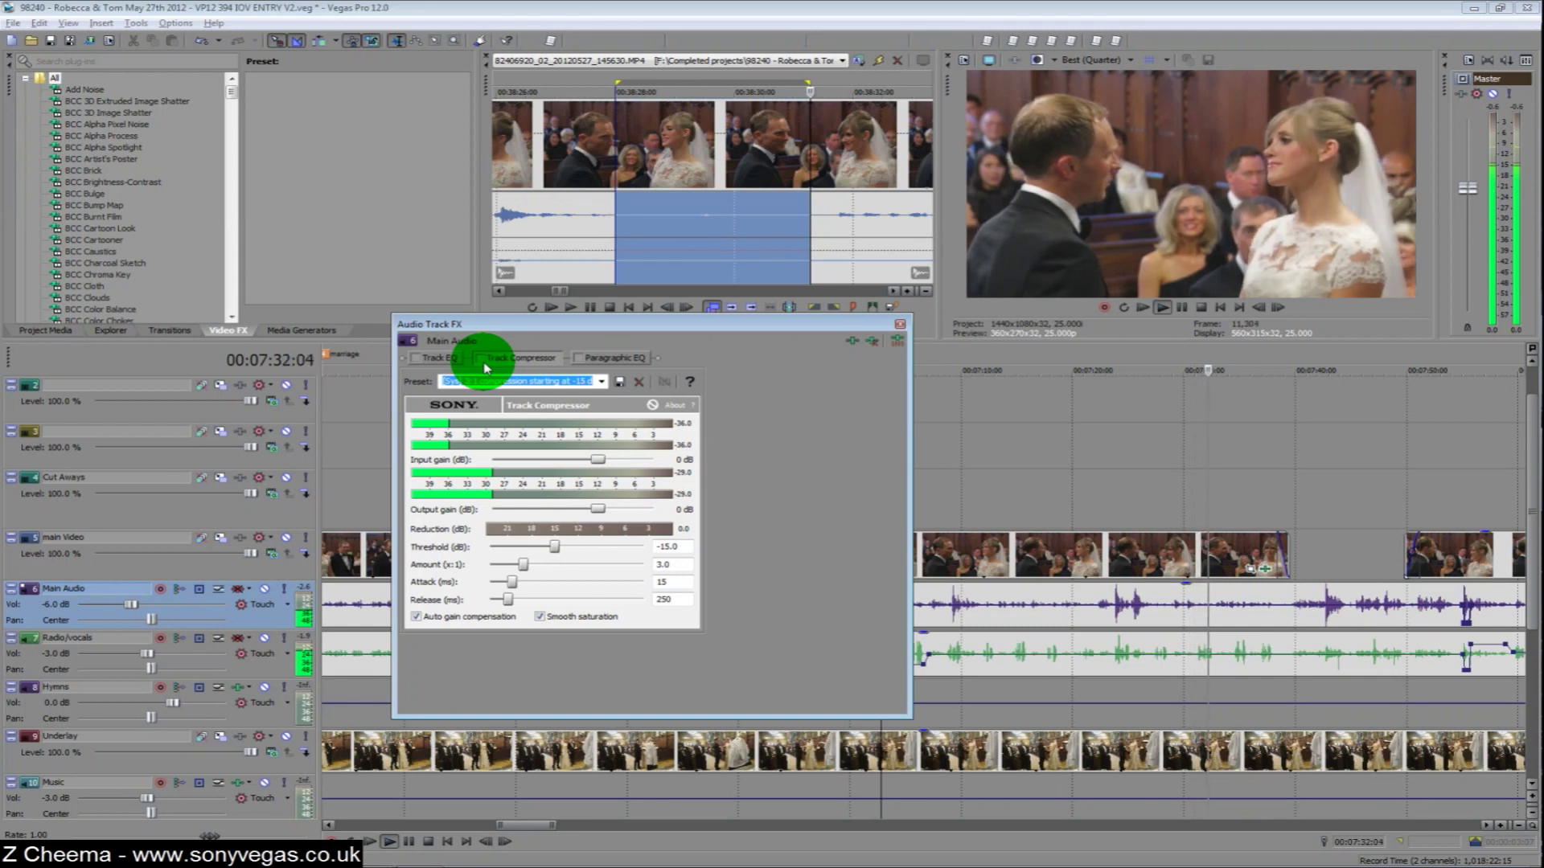
# Step: Re-enable the Main Audio Track Compressor and the Radio/vocals Track EQ and Track Compressor during playback
pyautogui.click(483, 360)
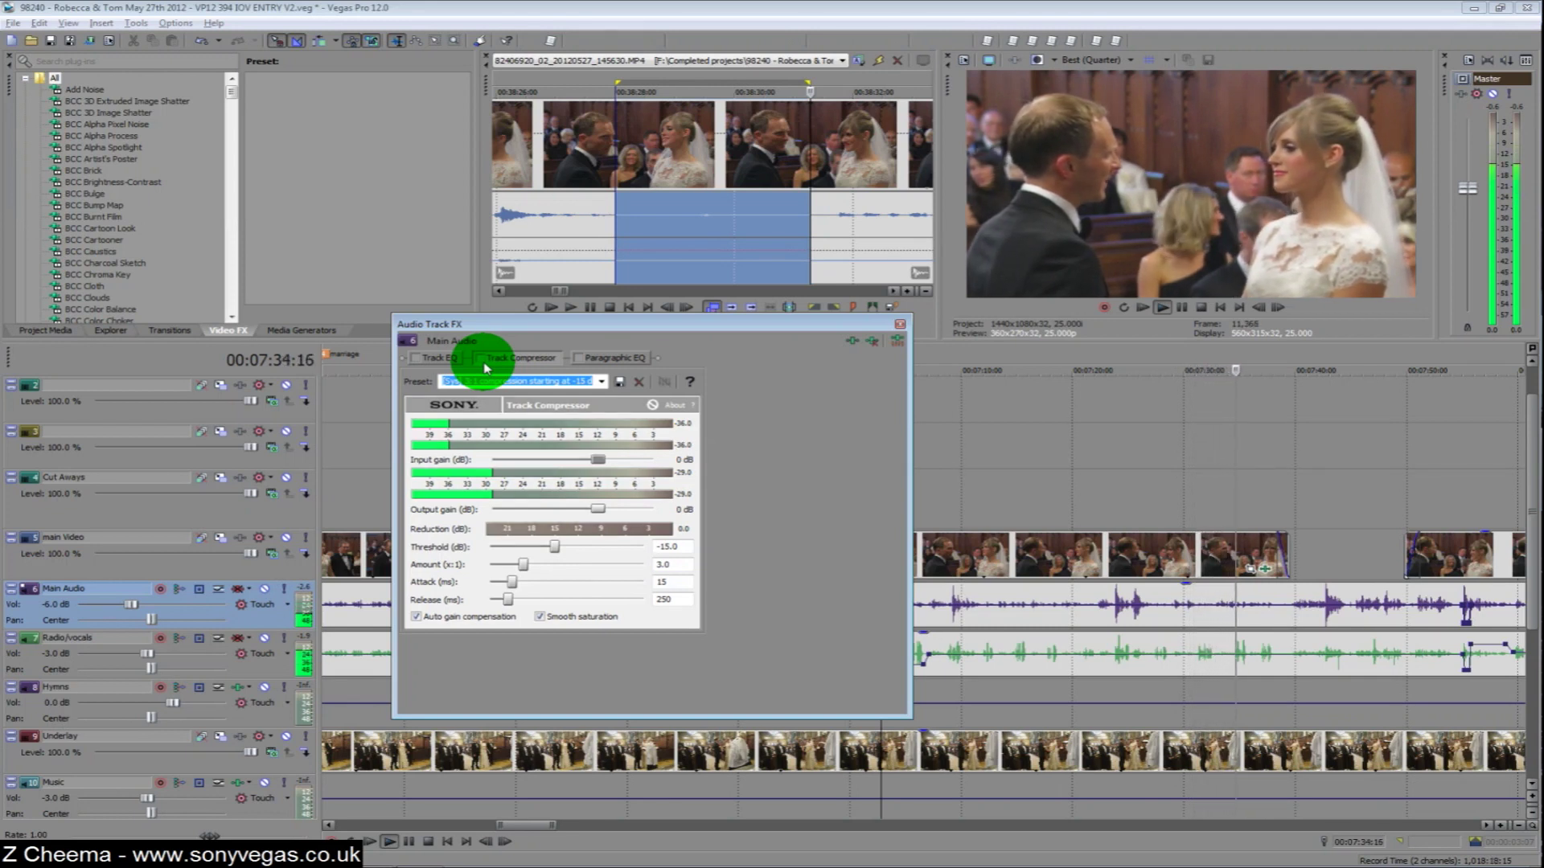
pyautogui.click(239, 636)
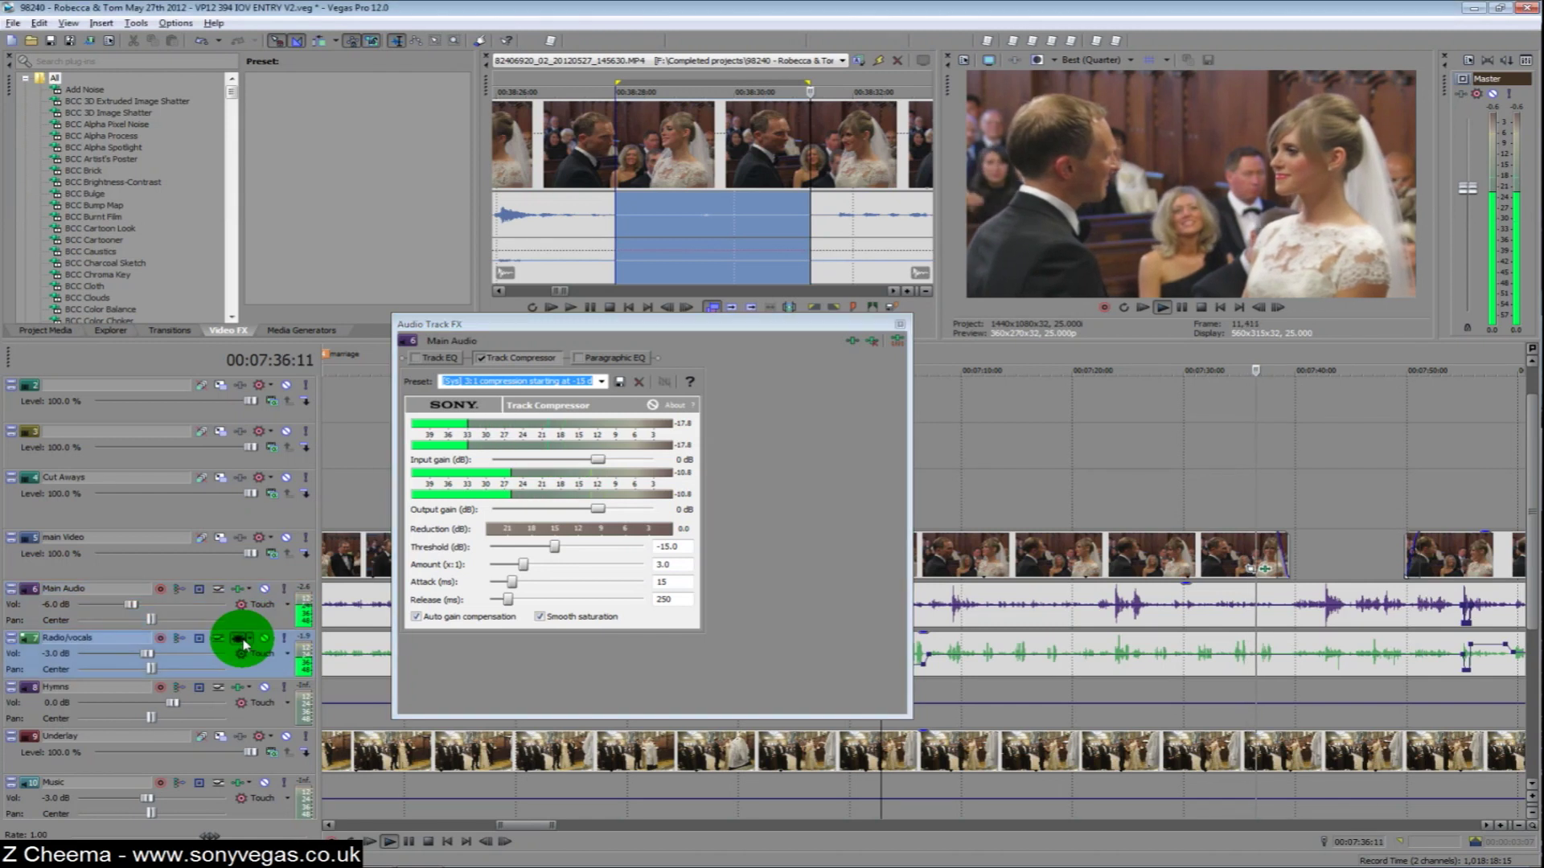
pyautogui.click(574, 358)
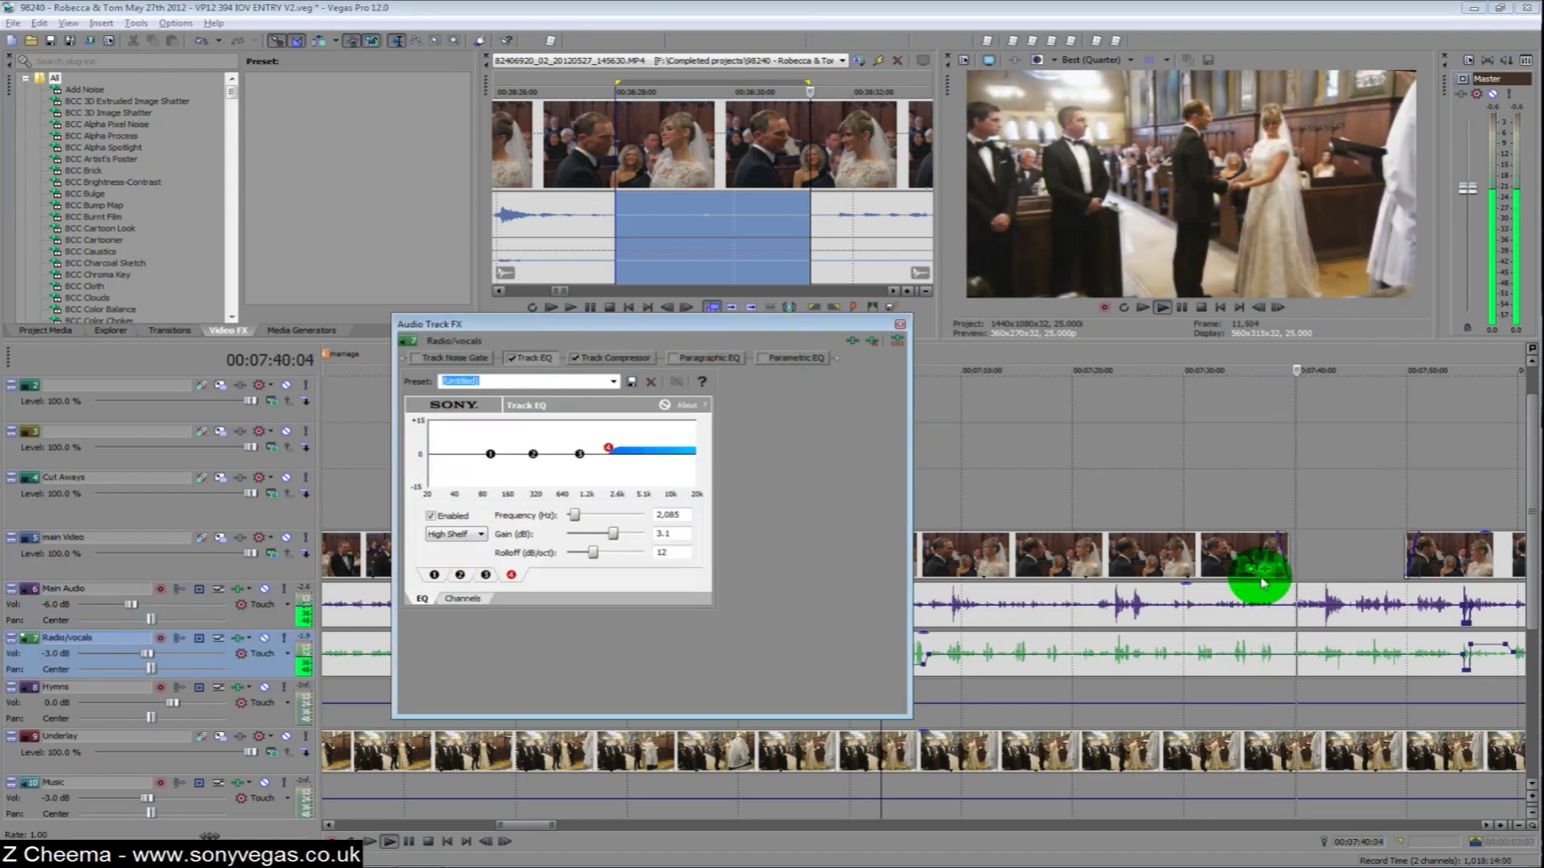
pyautogui.click(901, 326)
# Step: Stop the playback, place the cursor at about 00:07:30, and view the full range of ceremony edits on the timeline
pyautogui.click(1172, 487)
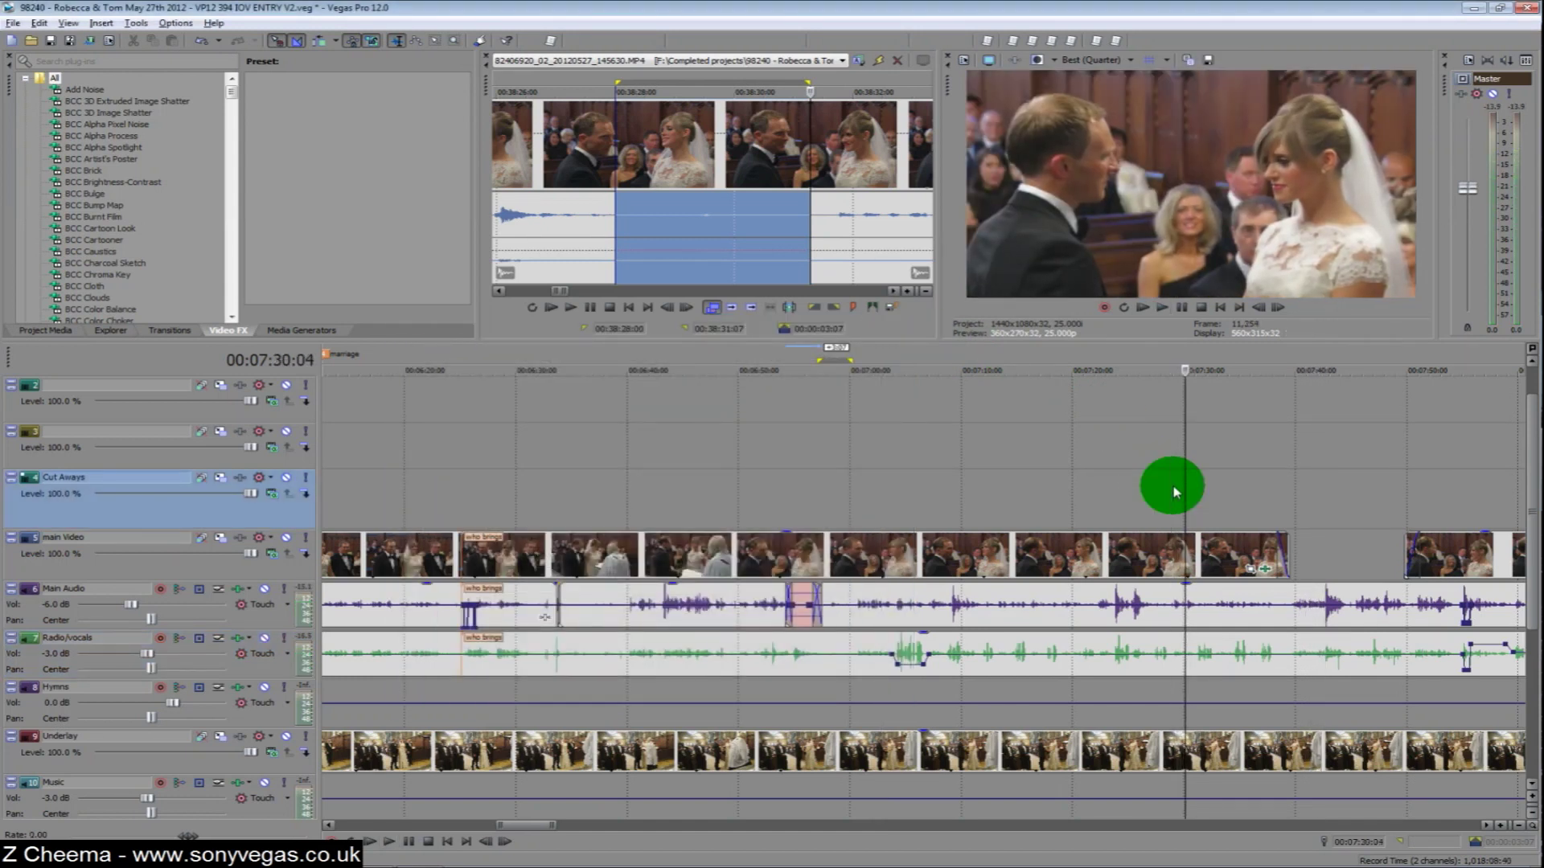
pyautogui.scroll(-2, 1174, 491)
pyautogui.scroll(-1, 1174, 486)
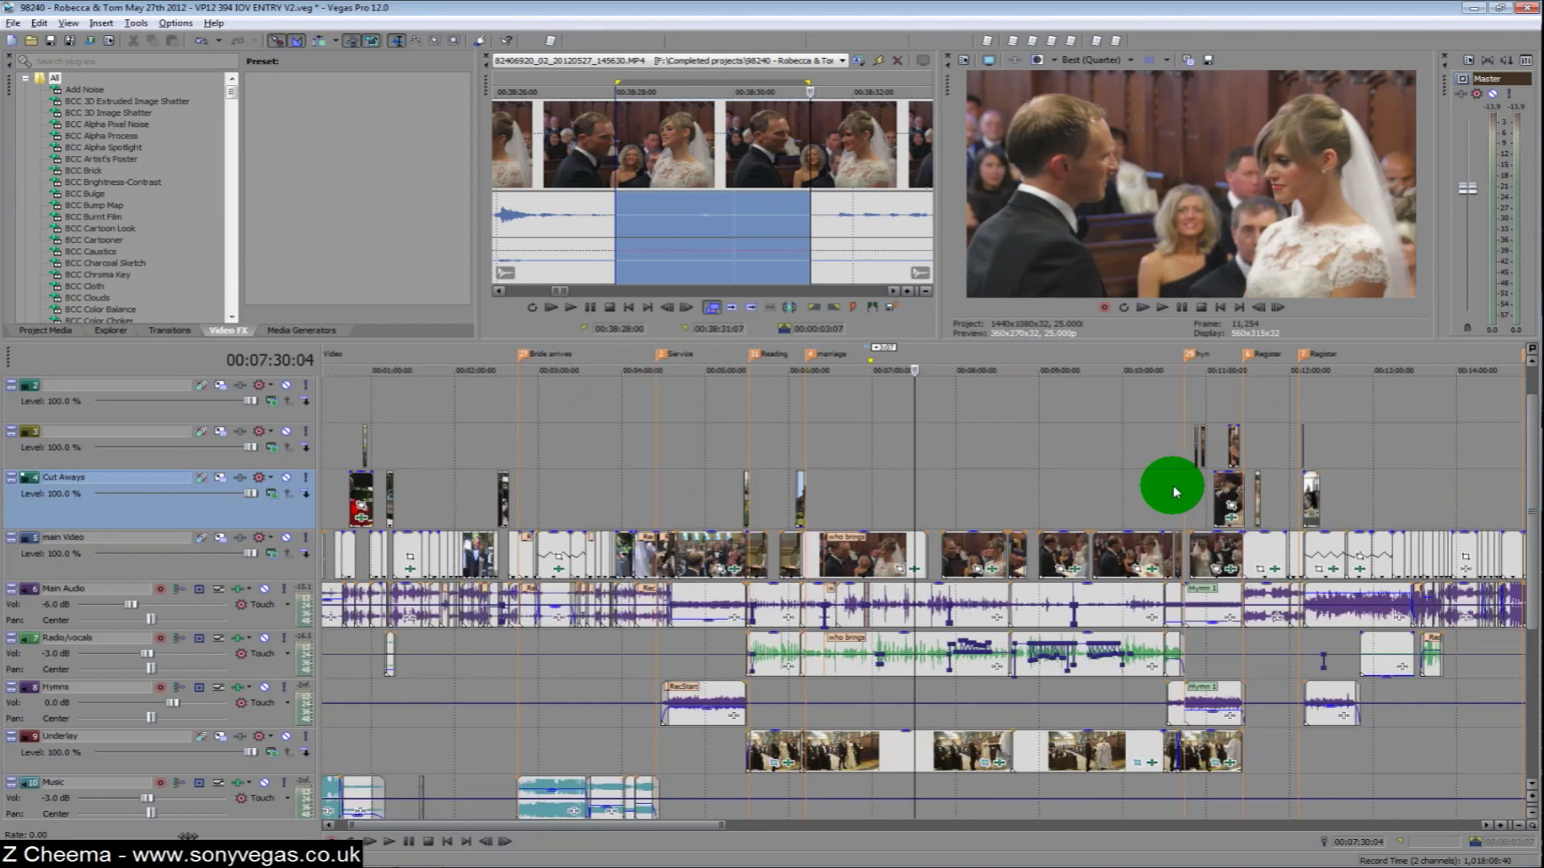